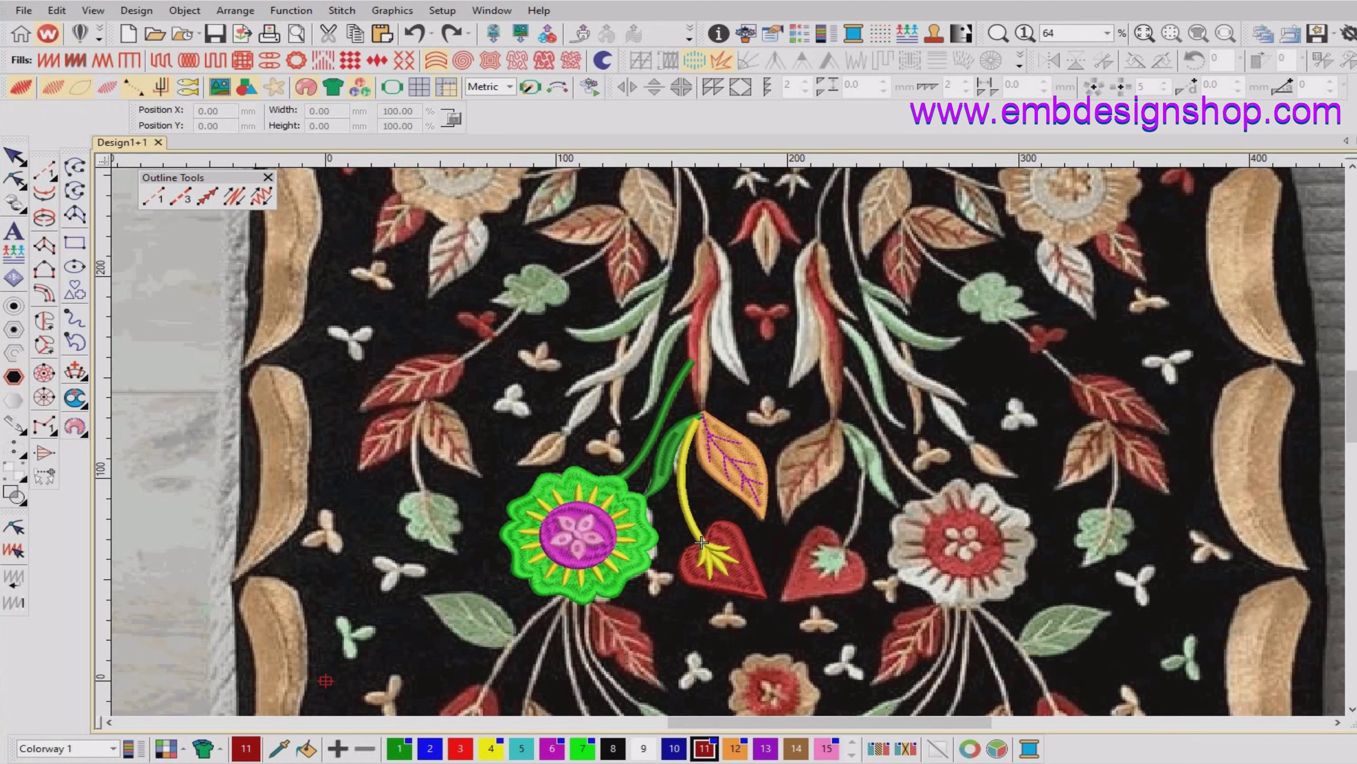
Examine the digitized flower, leaf and heart motifs against the carpet photo in overview and close-up.
scroll(702, 541, "down", 2)
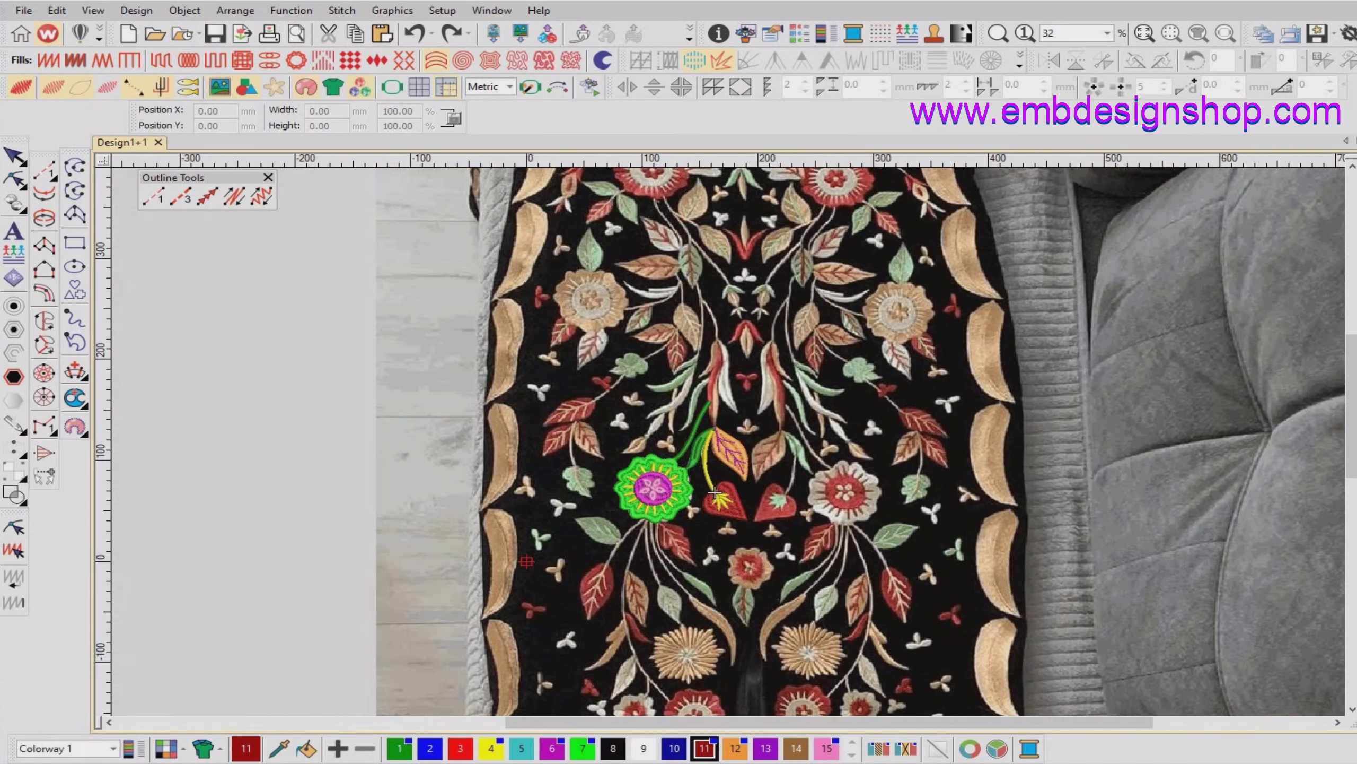
scroll(715, 493, "up", 2)
scroll(790, 694, "up", 2)
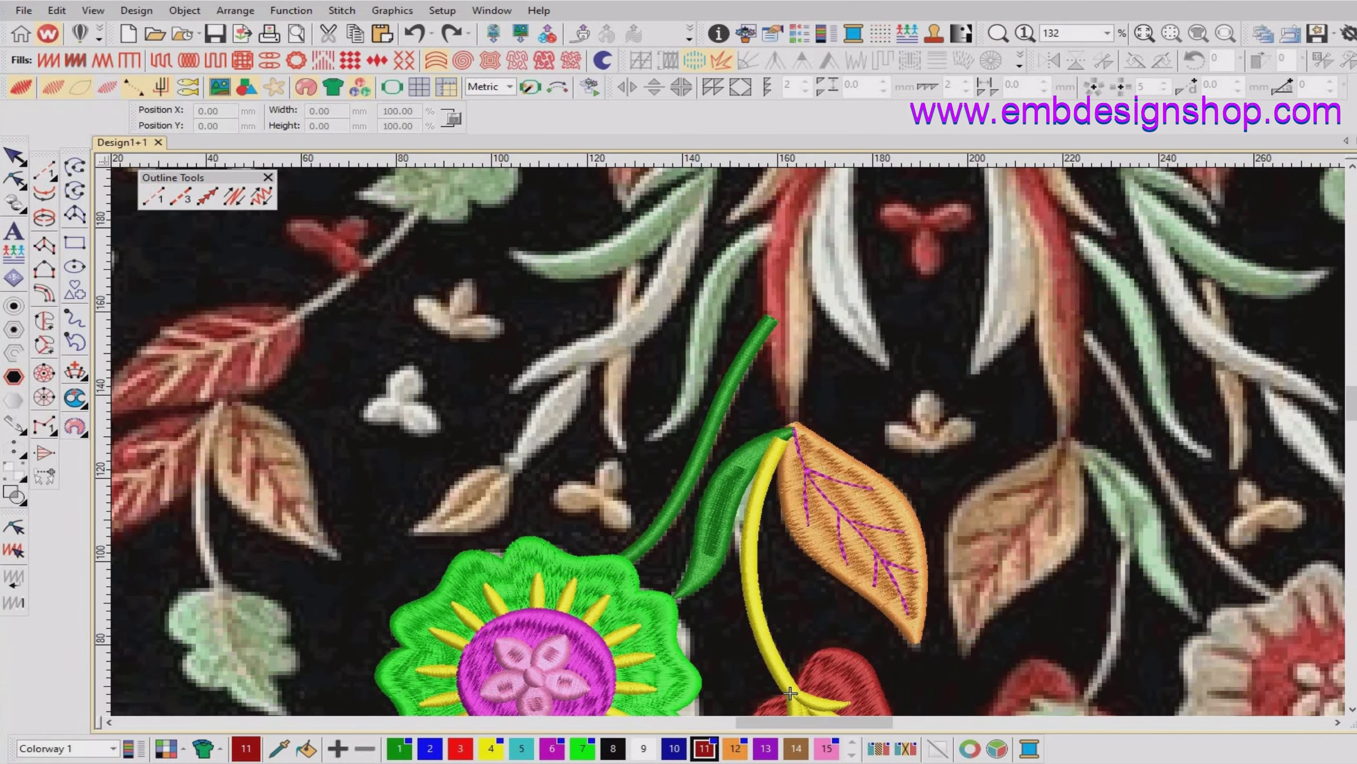
scroll(790, 694, "down", 2)
key("b")
left_click_drag(482, 255, 924, 522)
scroll(755, 530, "down", 4)
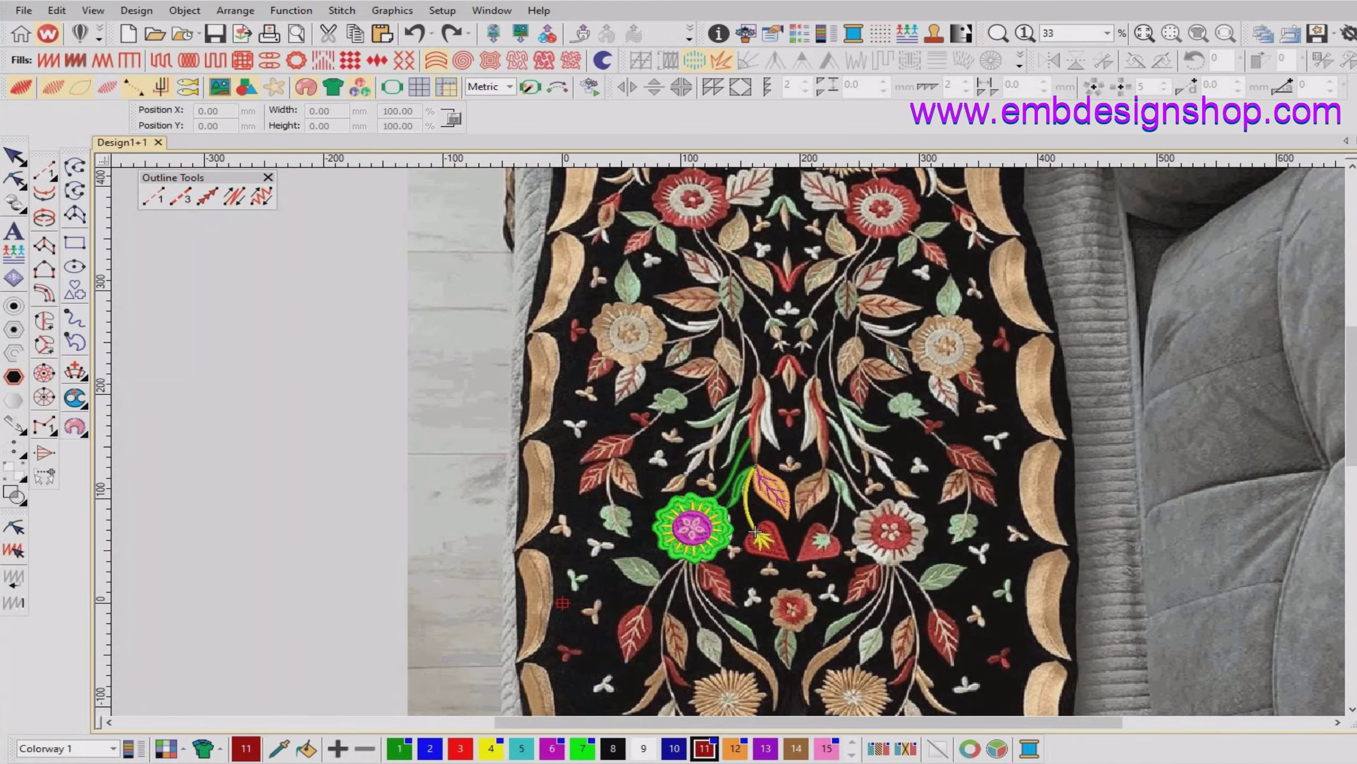
scroll(754, 530, "up", 4)
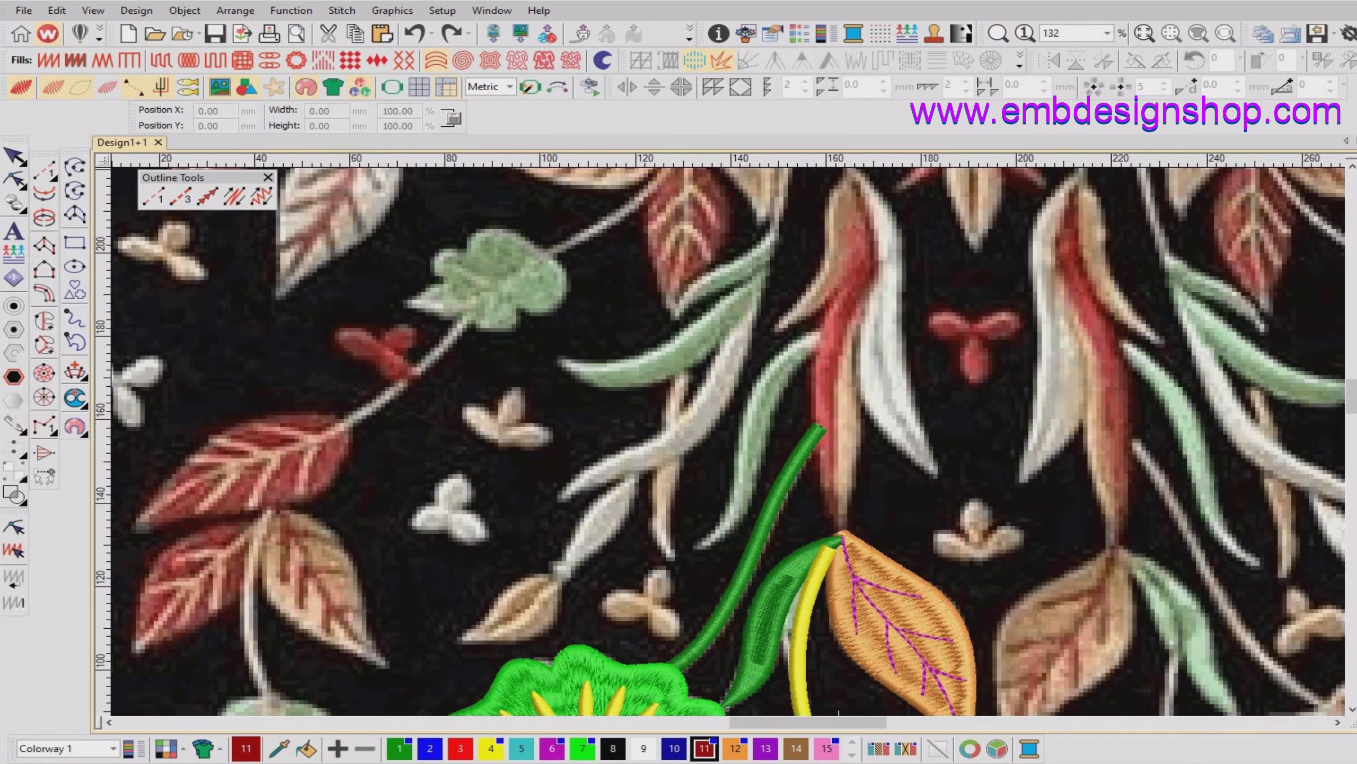
left_click(45, 244)
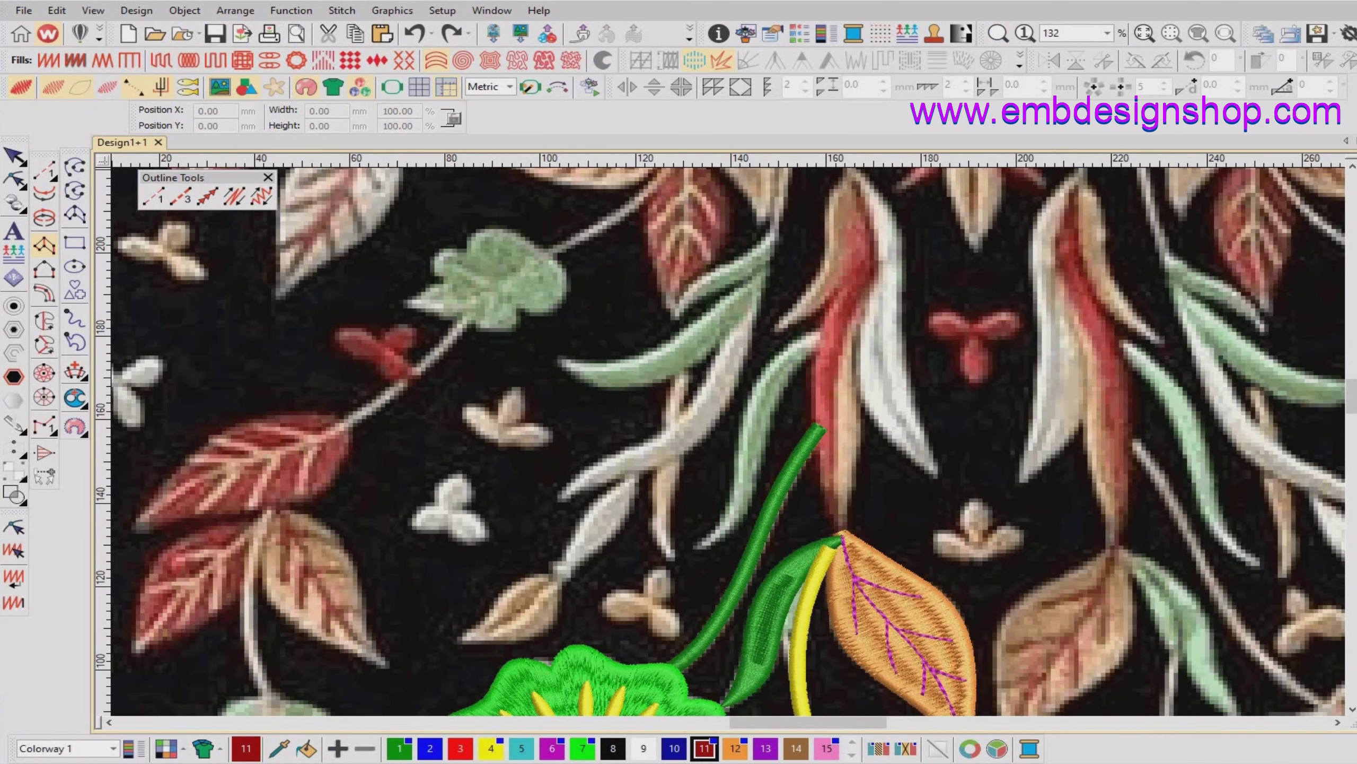
scroll(783, 620, "down", 2)
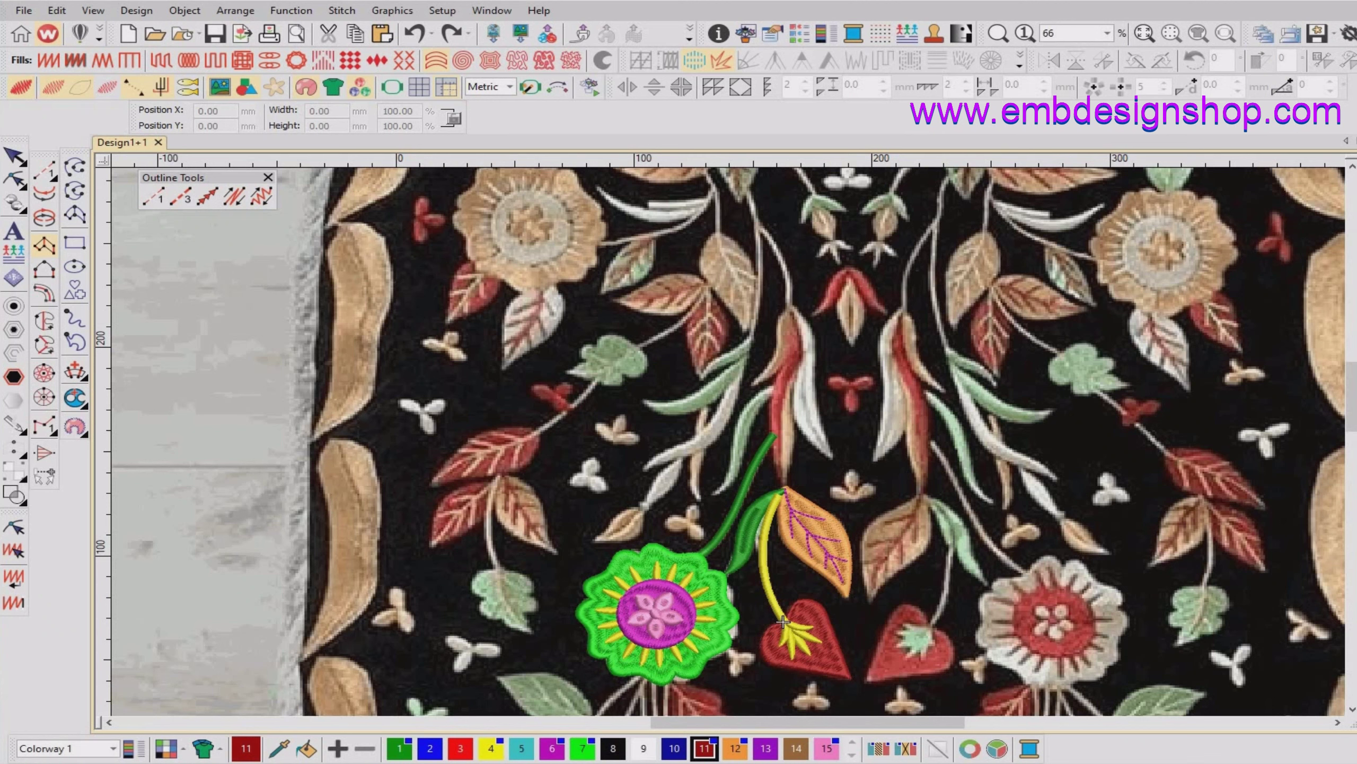
scroll(783, 620, "down", 3)
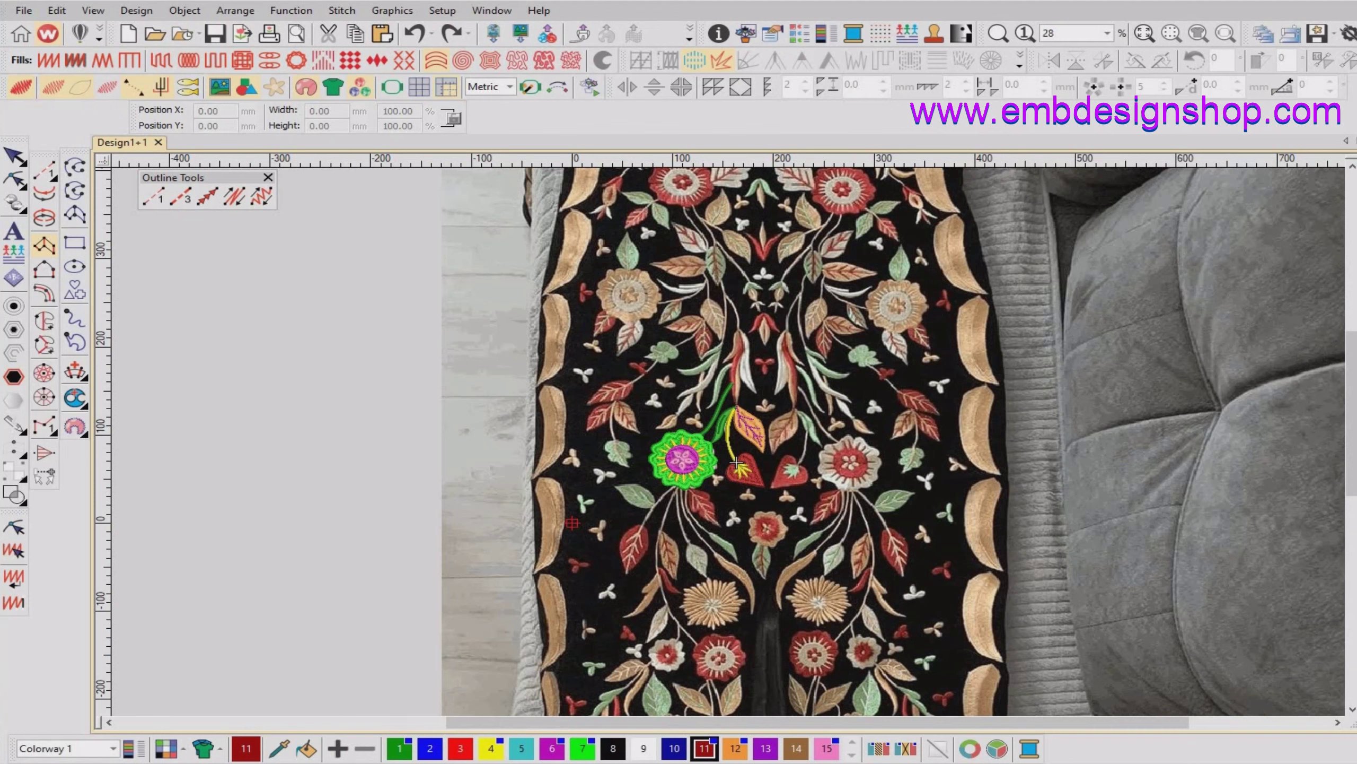
scroll(737, 463, "up", 4)
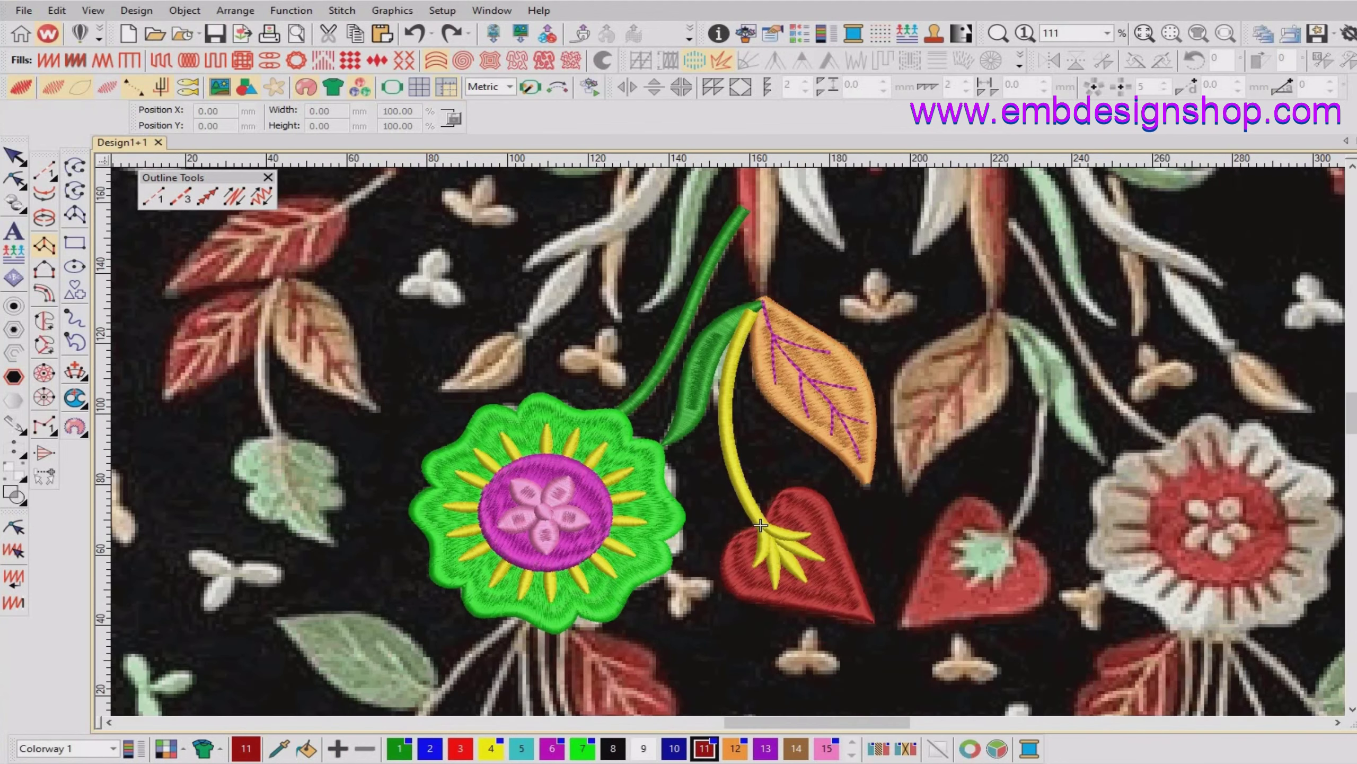
scroll(760, 526, "down", 2)
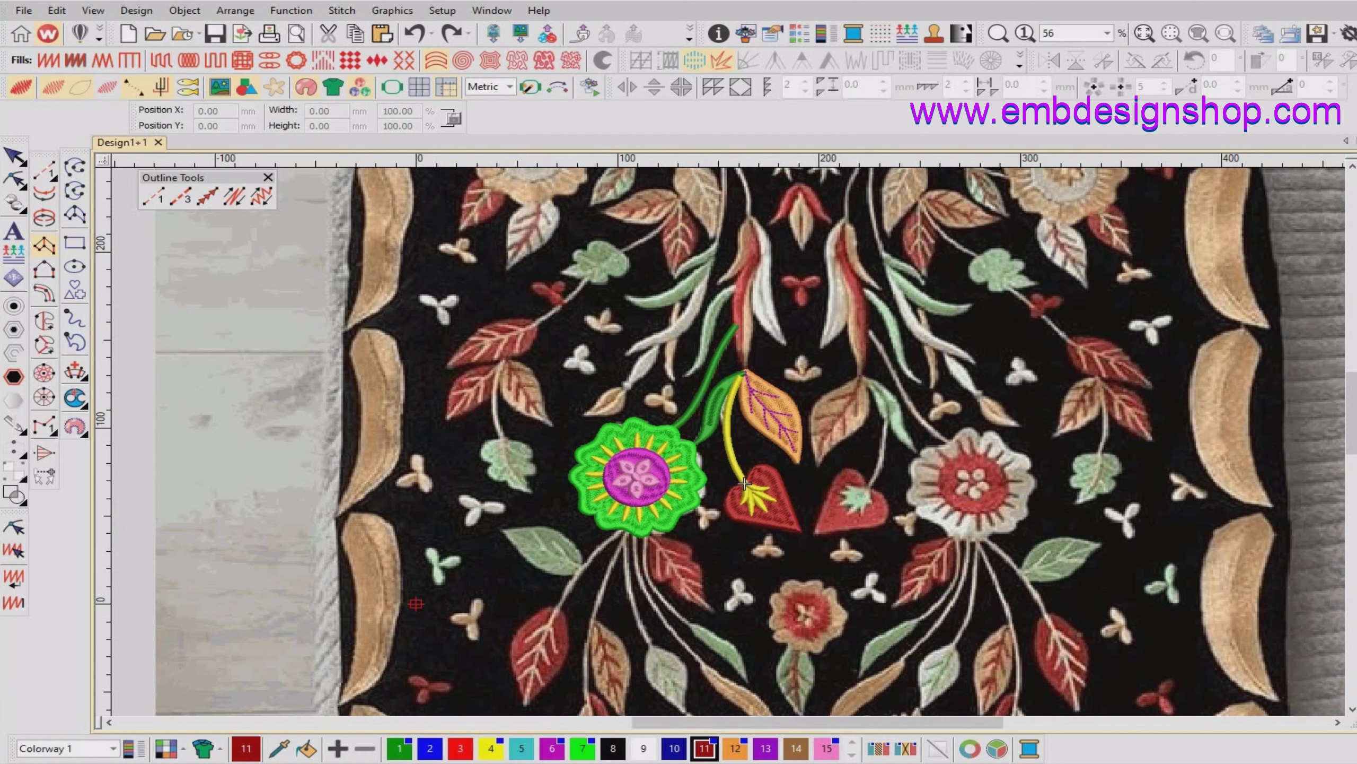
scroll(744, 484, "up", 2)
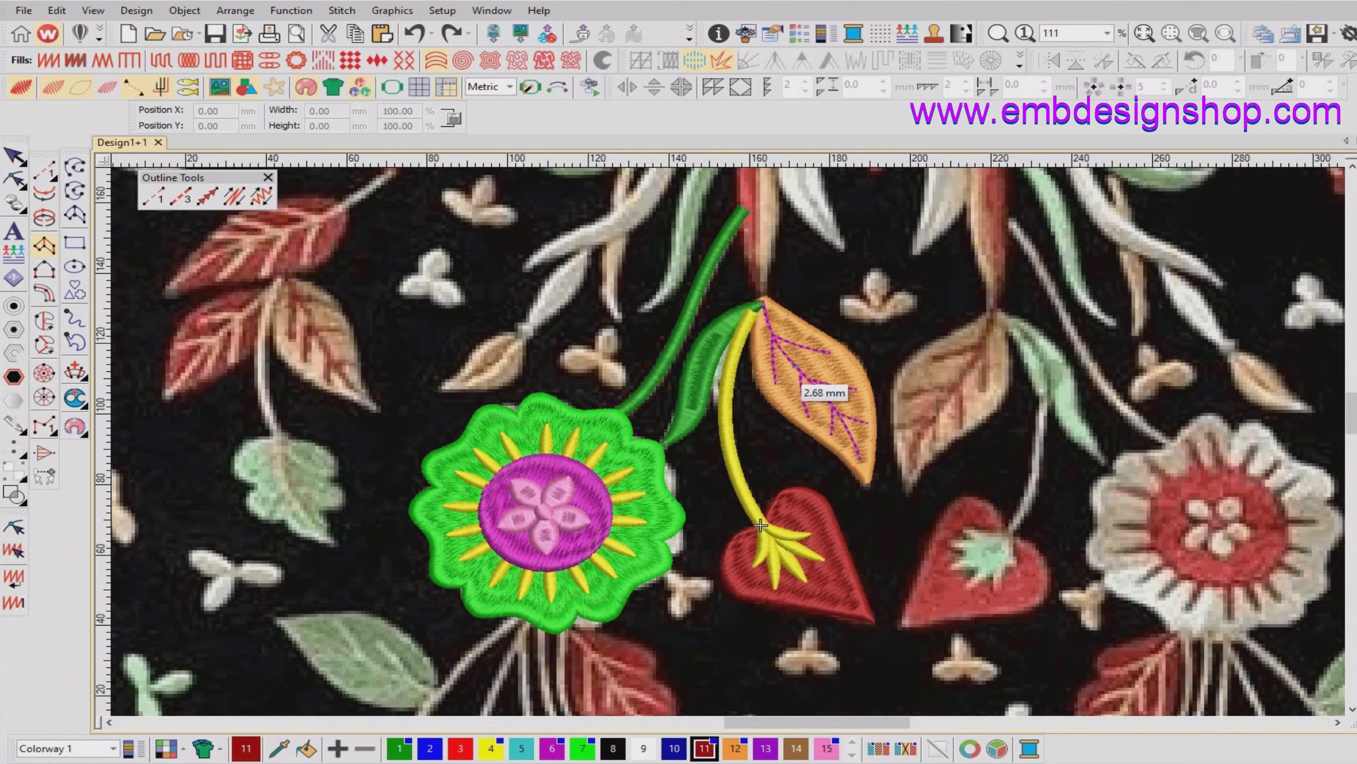
Convert the central vein of the orange leaf from a run line into a Column C satin column.
key("Escape")
left_click(802, 381)
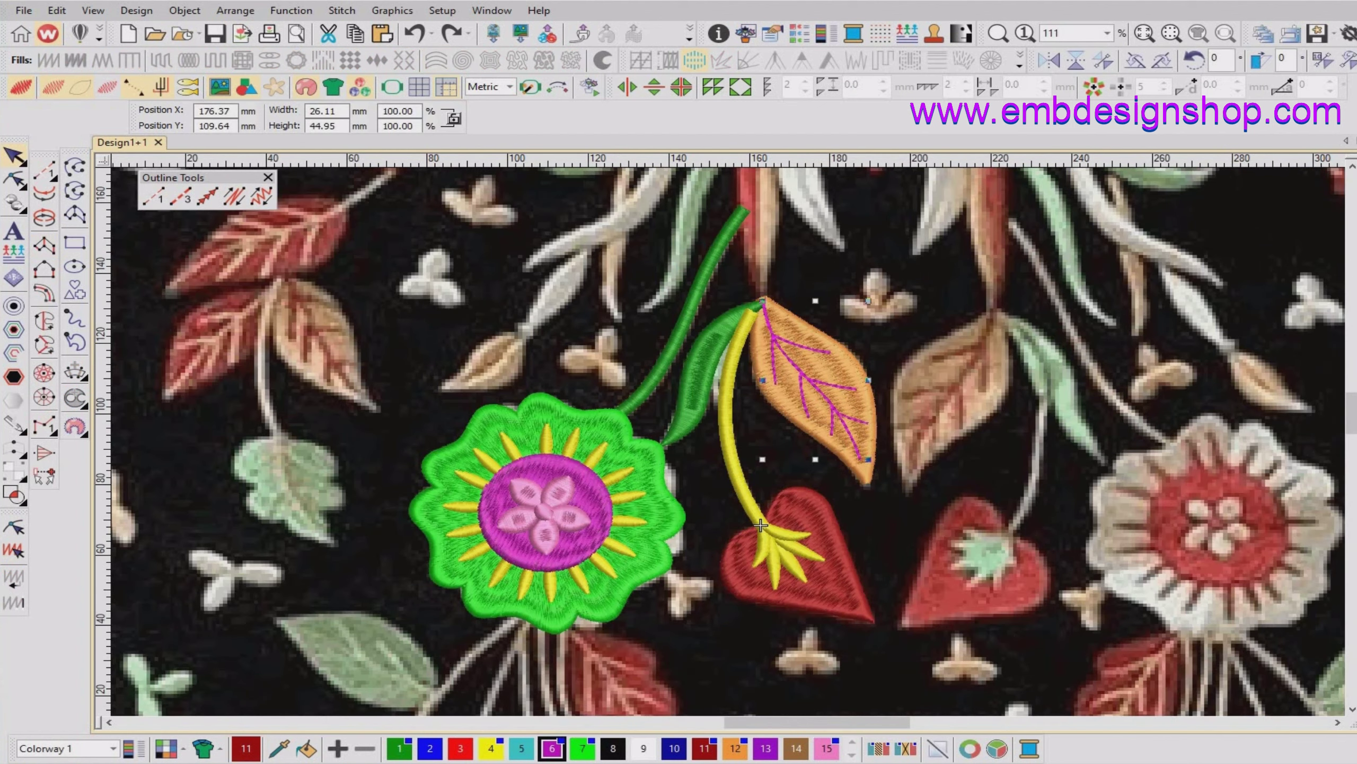
key("ctrl+y")
key("ctrl+y")
left_click(45, 293)
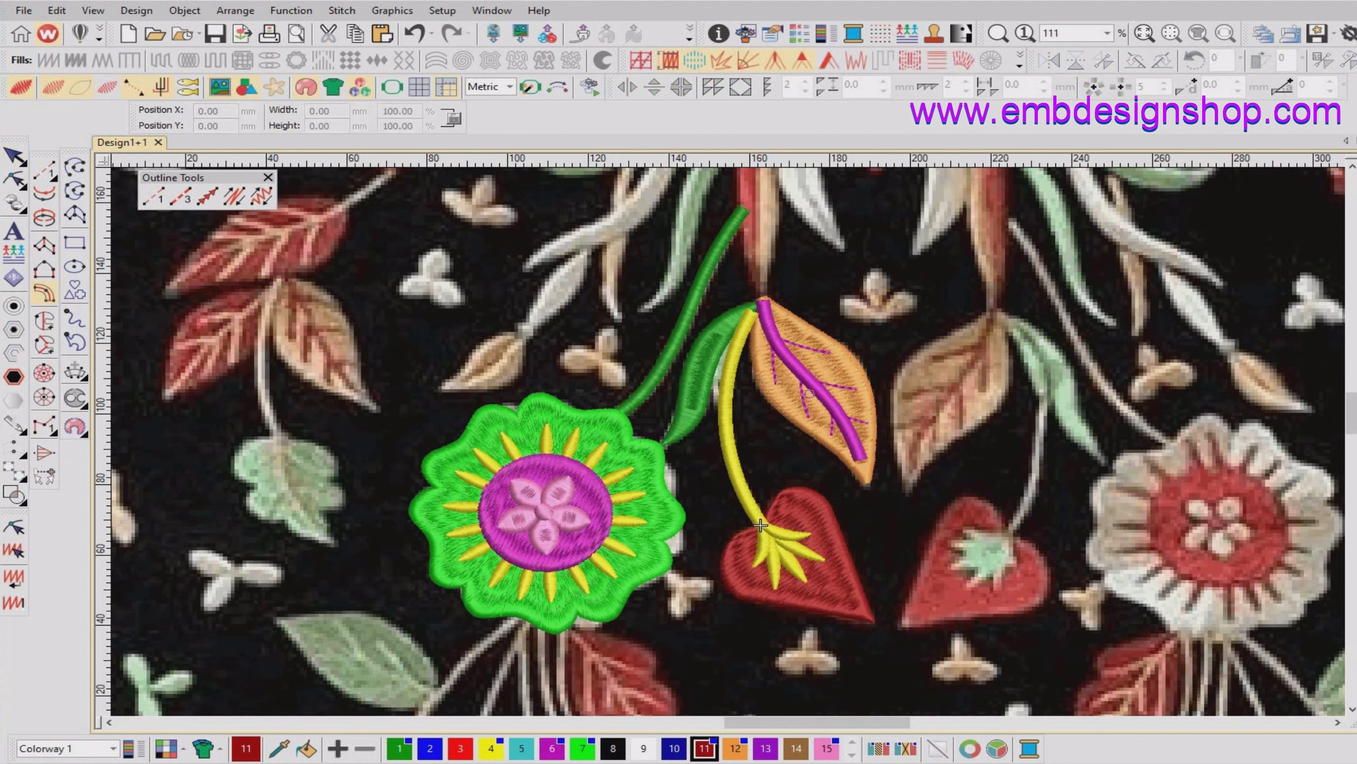
key("Tab")
key("Return")
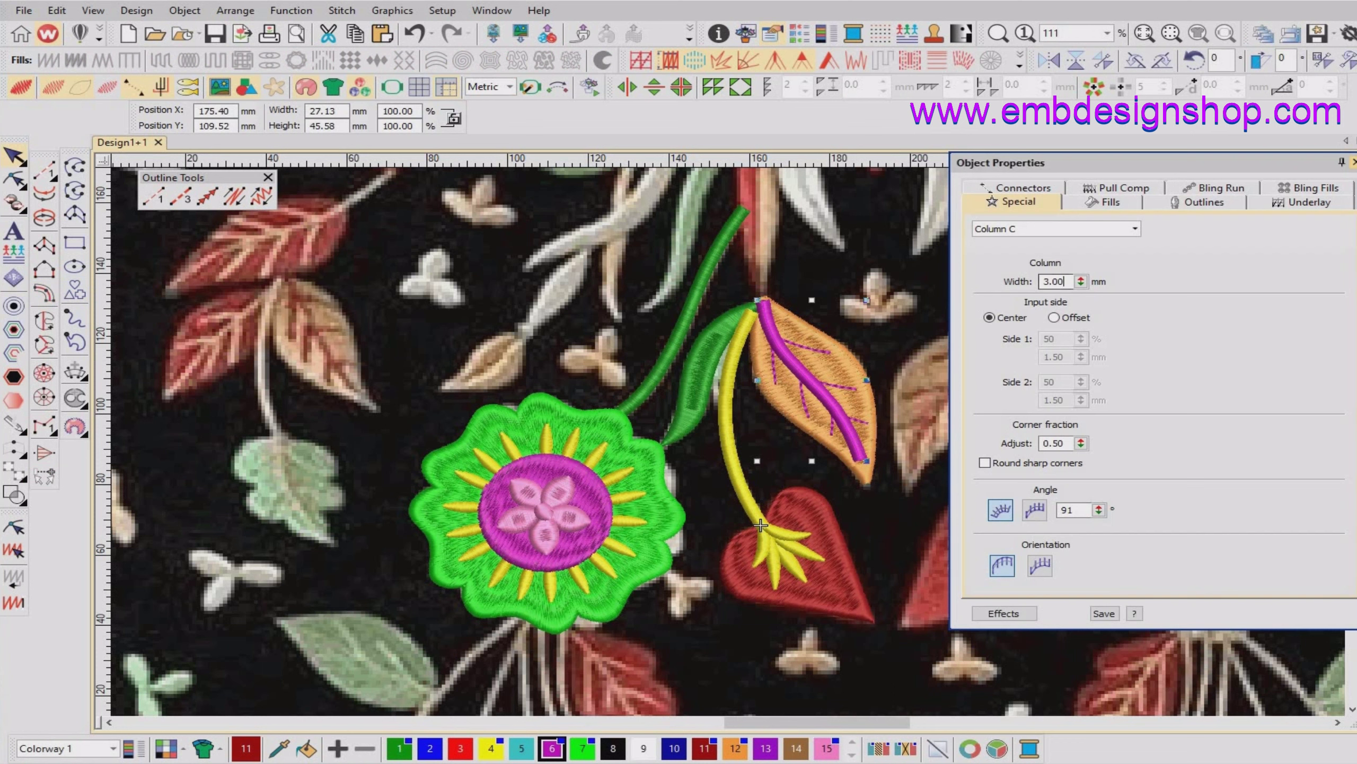
Set the leaf's central vein column width to 1.5 mm.
type("1")
key("Return")
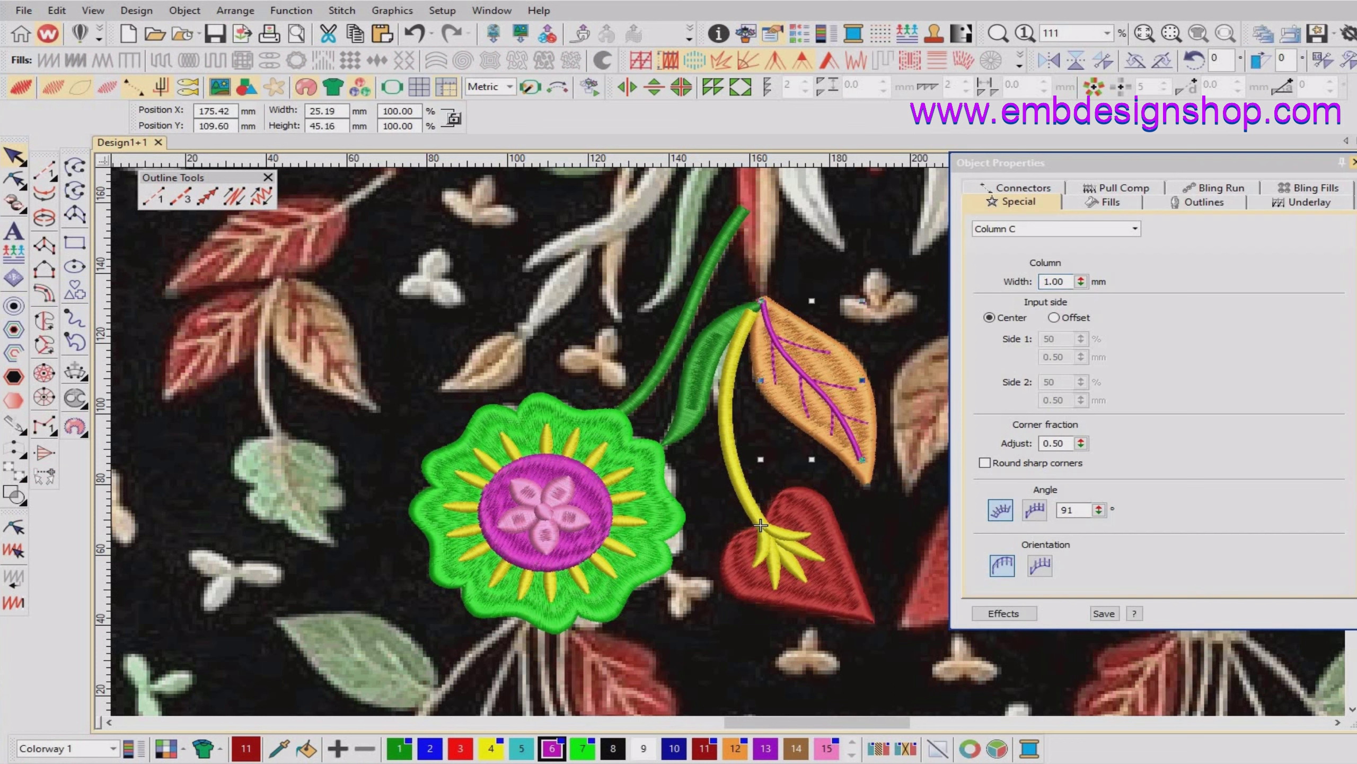
type("1.5")
key("Return")
scroll(761, 525, "up", 2)
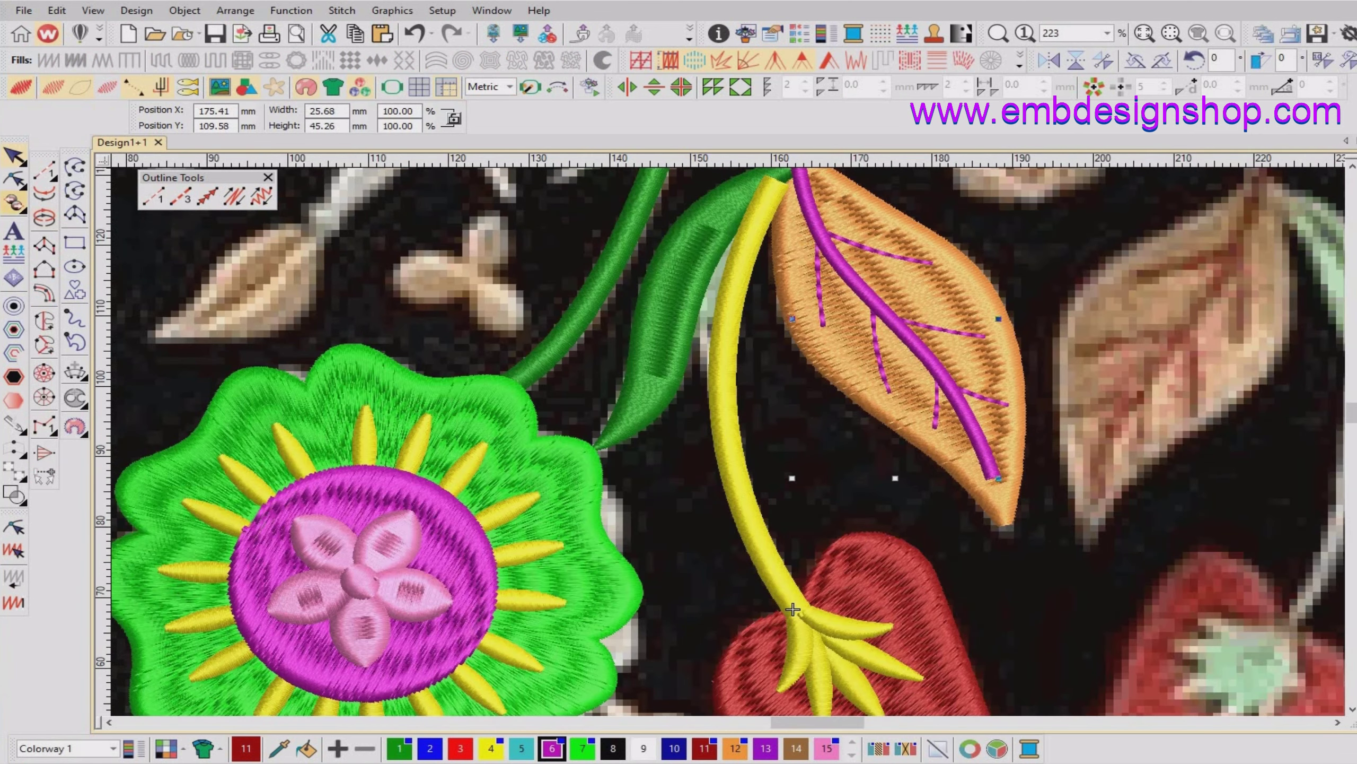
Taper the lower end of the central vein column by deleting two of its end nodes and shifting the remaining end point slightly.
key("Escape")
key("h")
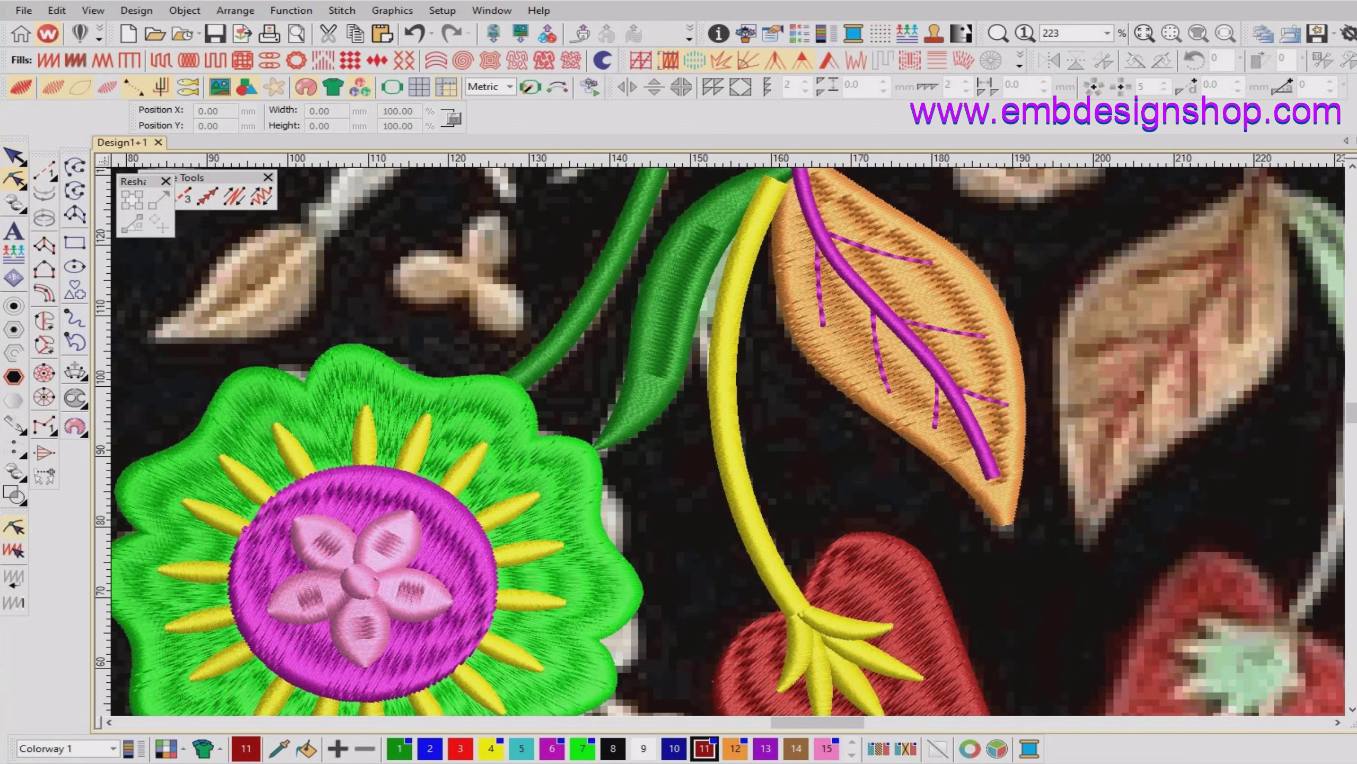
left_click(993, 472)
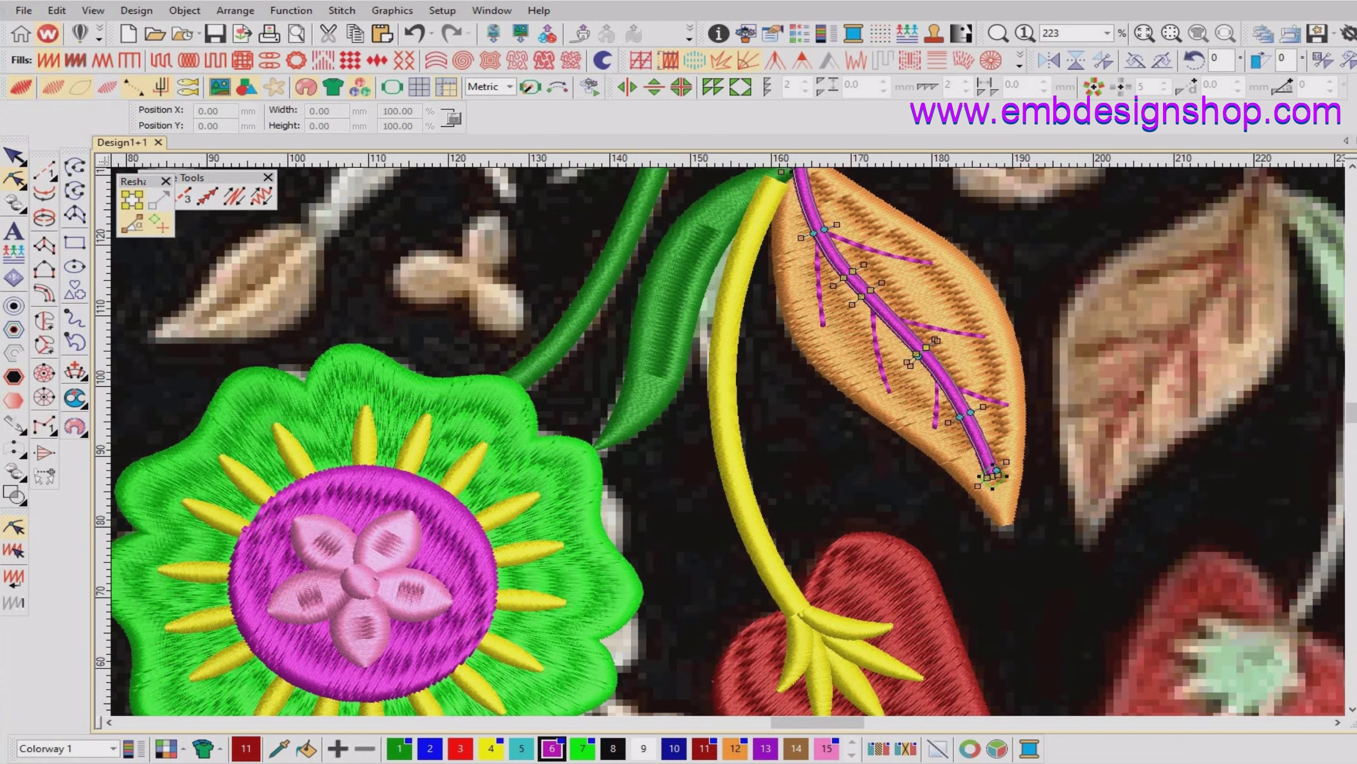
scroll(947, 453, "up", 3)
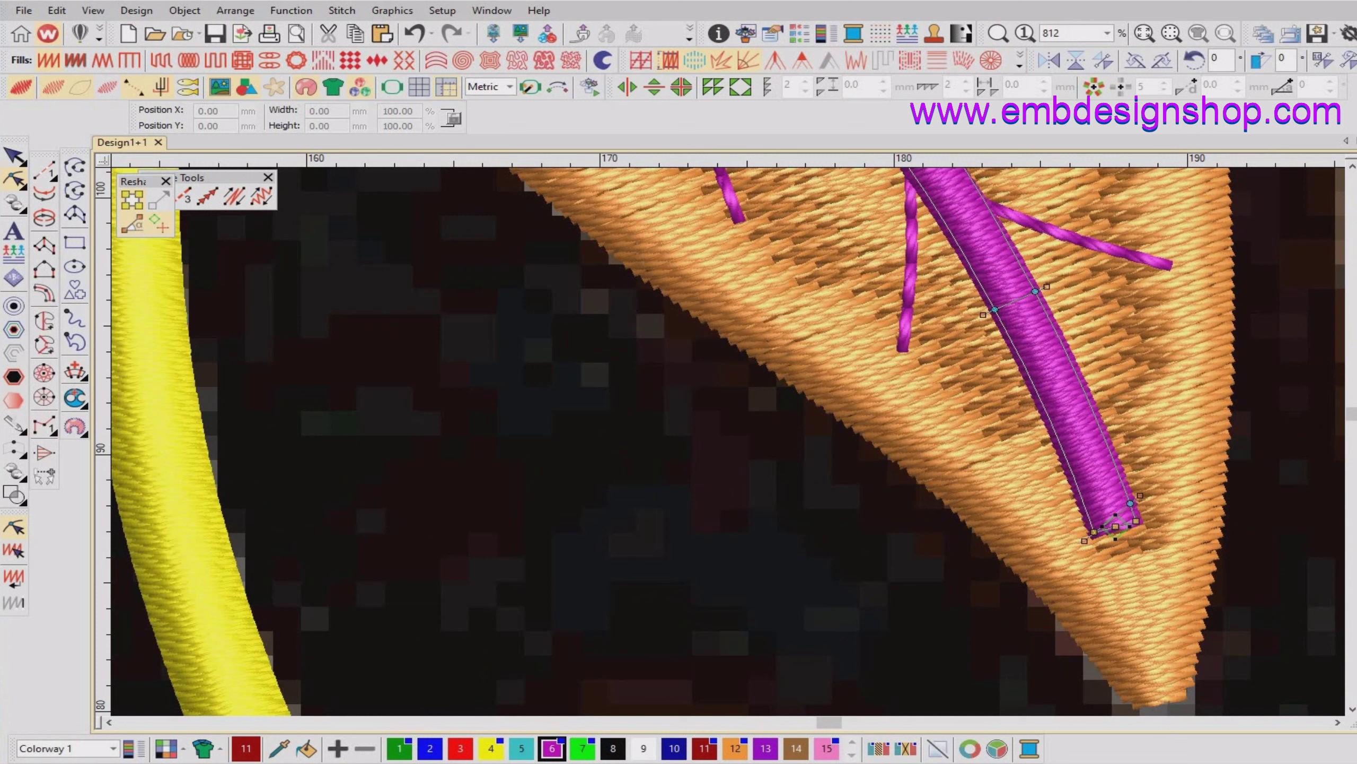
left_click(1136, 521)
key("Delete")
left_click(1131, 503)
key("Delete")
mouse_move(1115, 527)
left_mouse_down()
mouse_move(1130, 532)
mouse_move(1110, 536)
left_mouse_up()
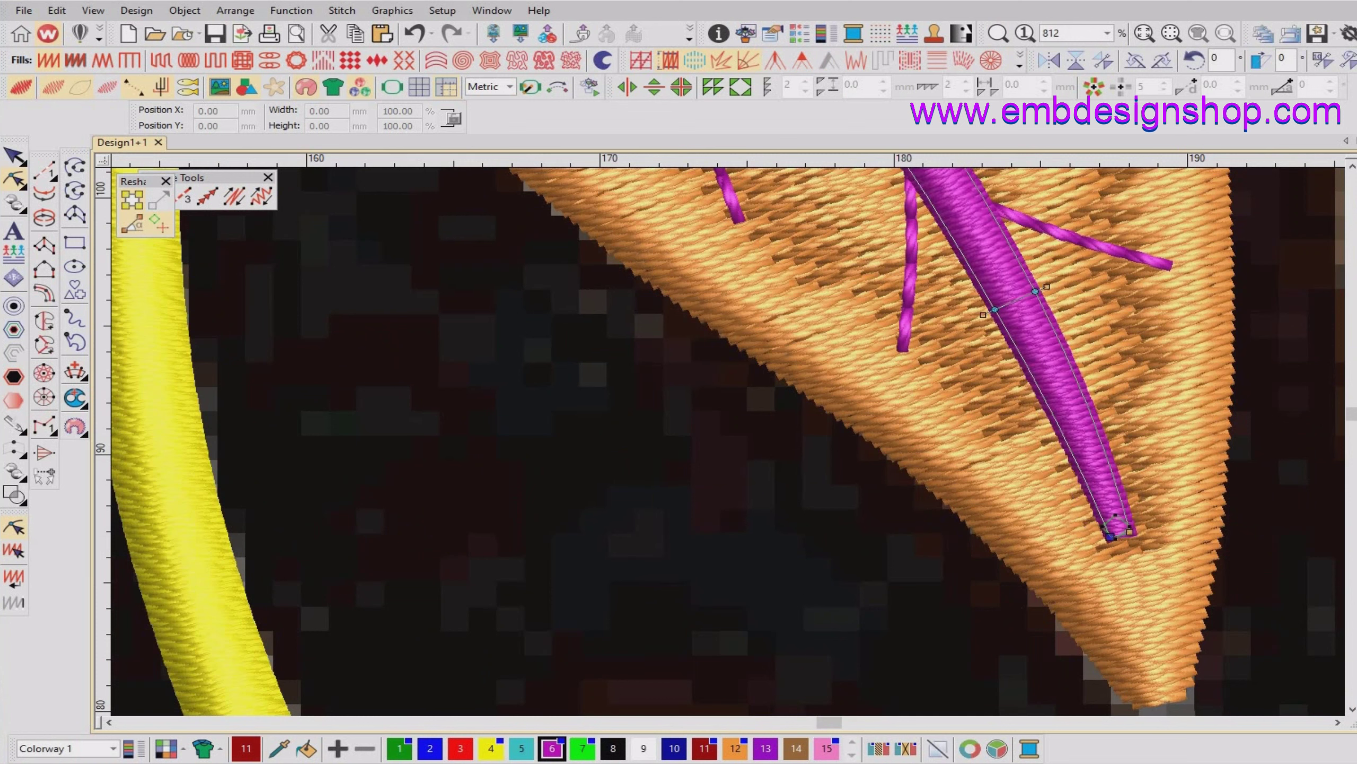
key("shift+z")
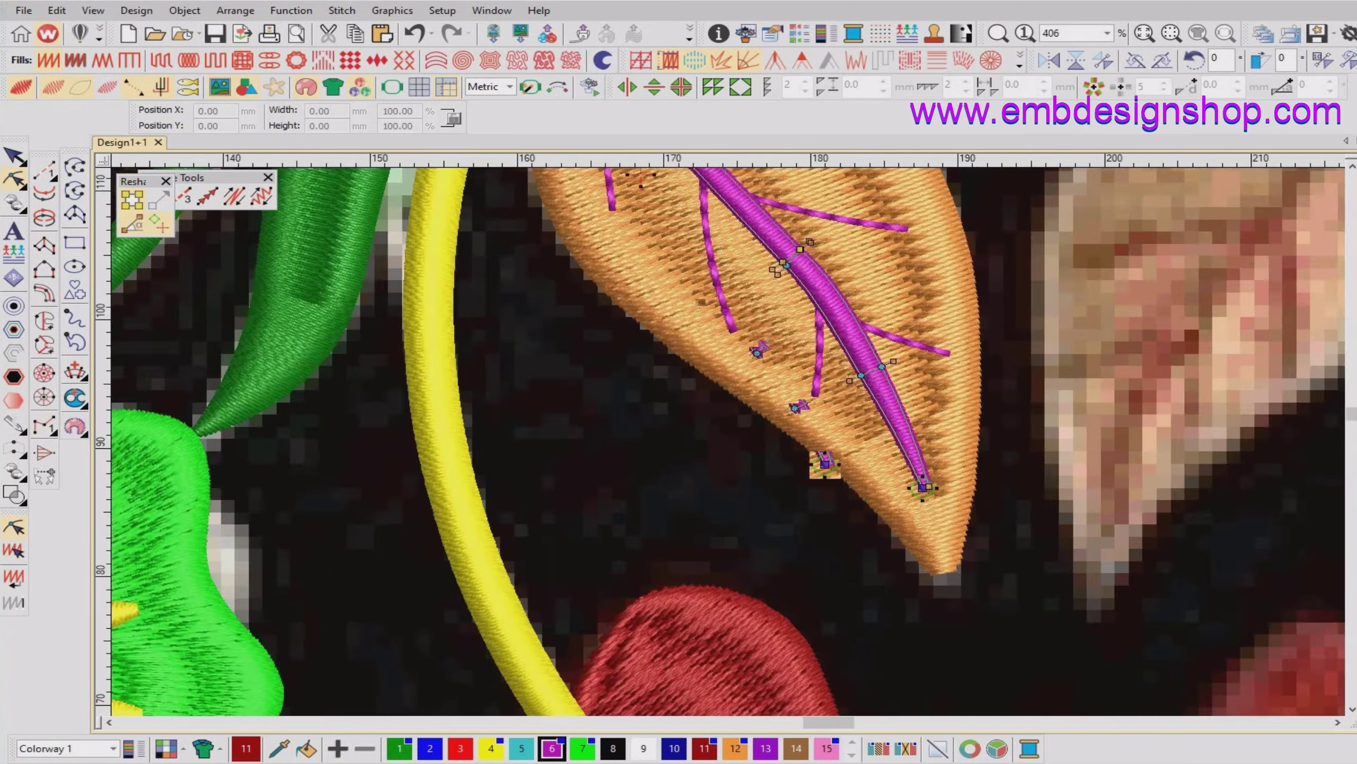
key("shift+z")
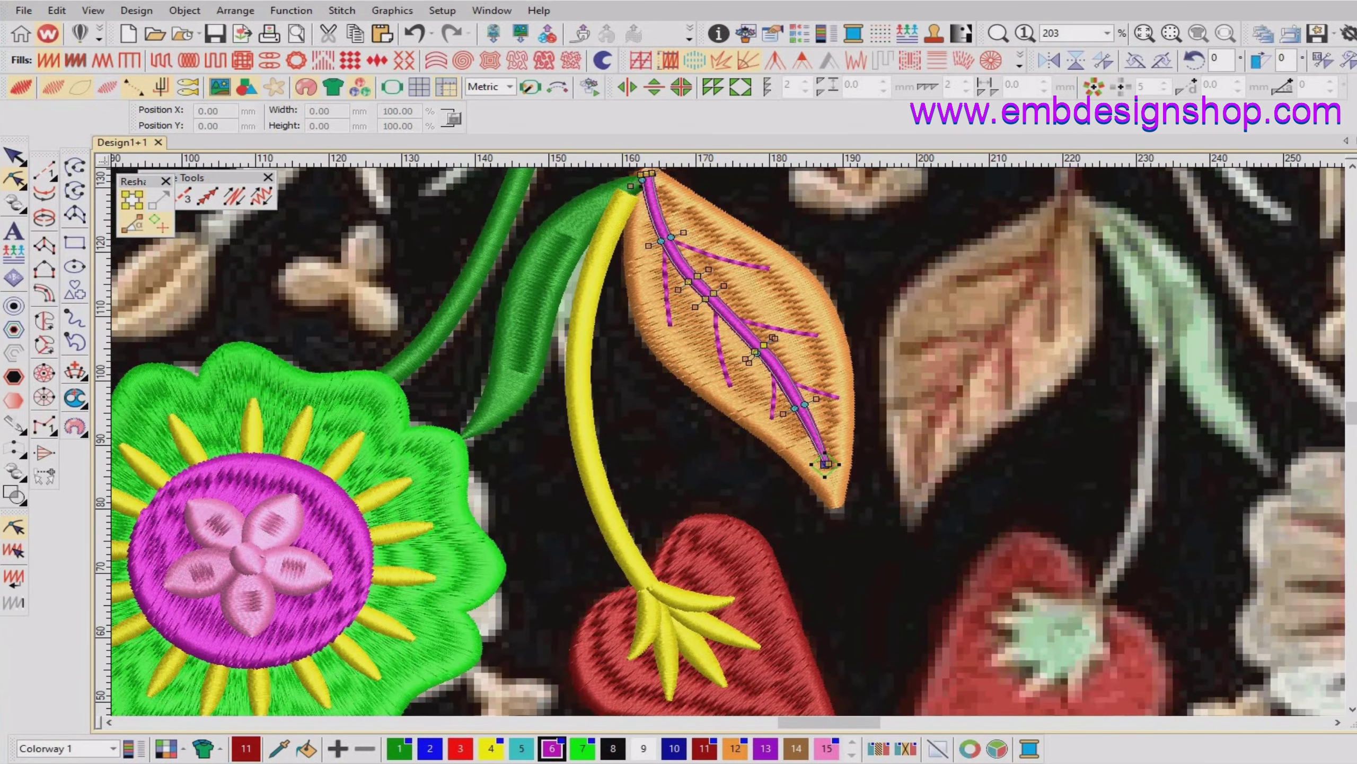
key("Escape")
key("shift+z")
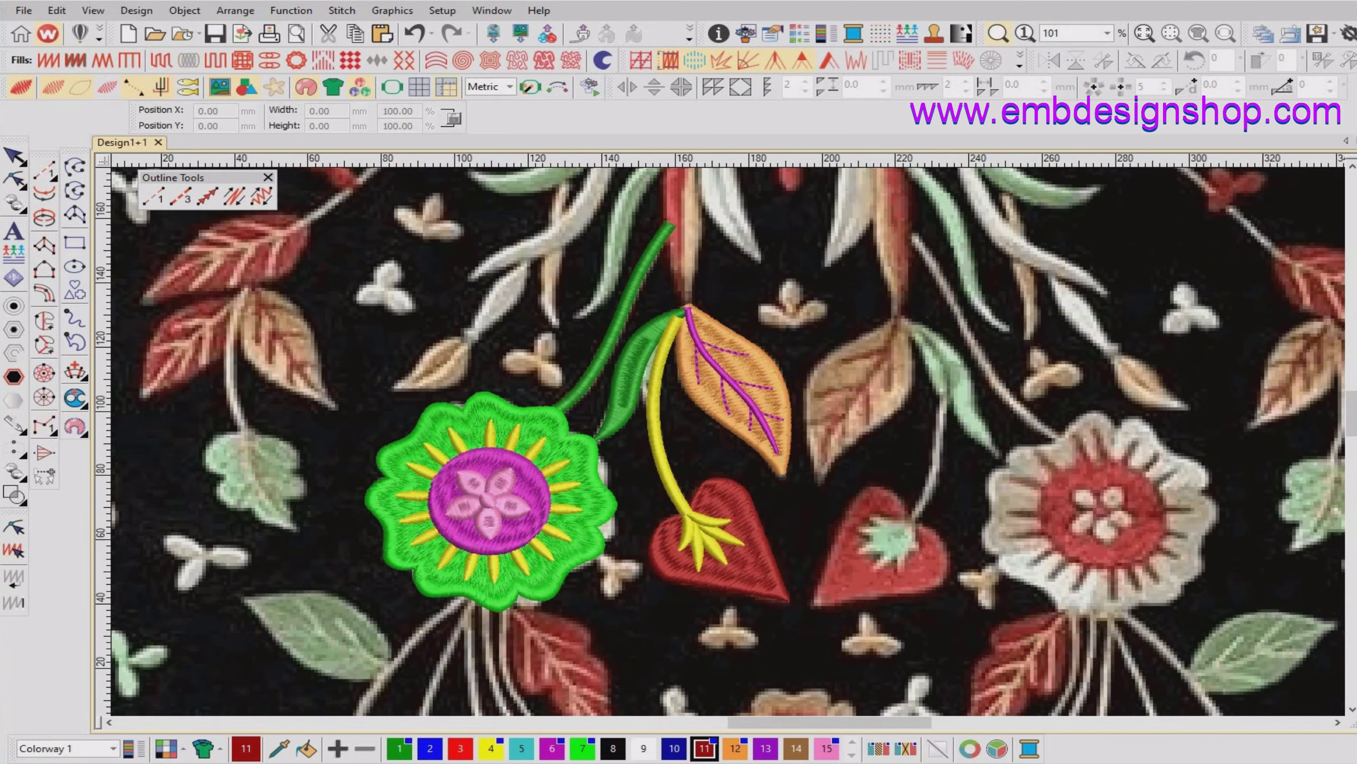
Copy the tapered vein column and undo the reshaping of its lower end.
scroll(685, 512, "up", 3)
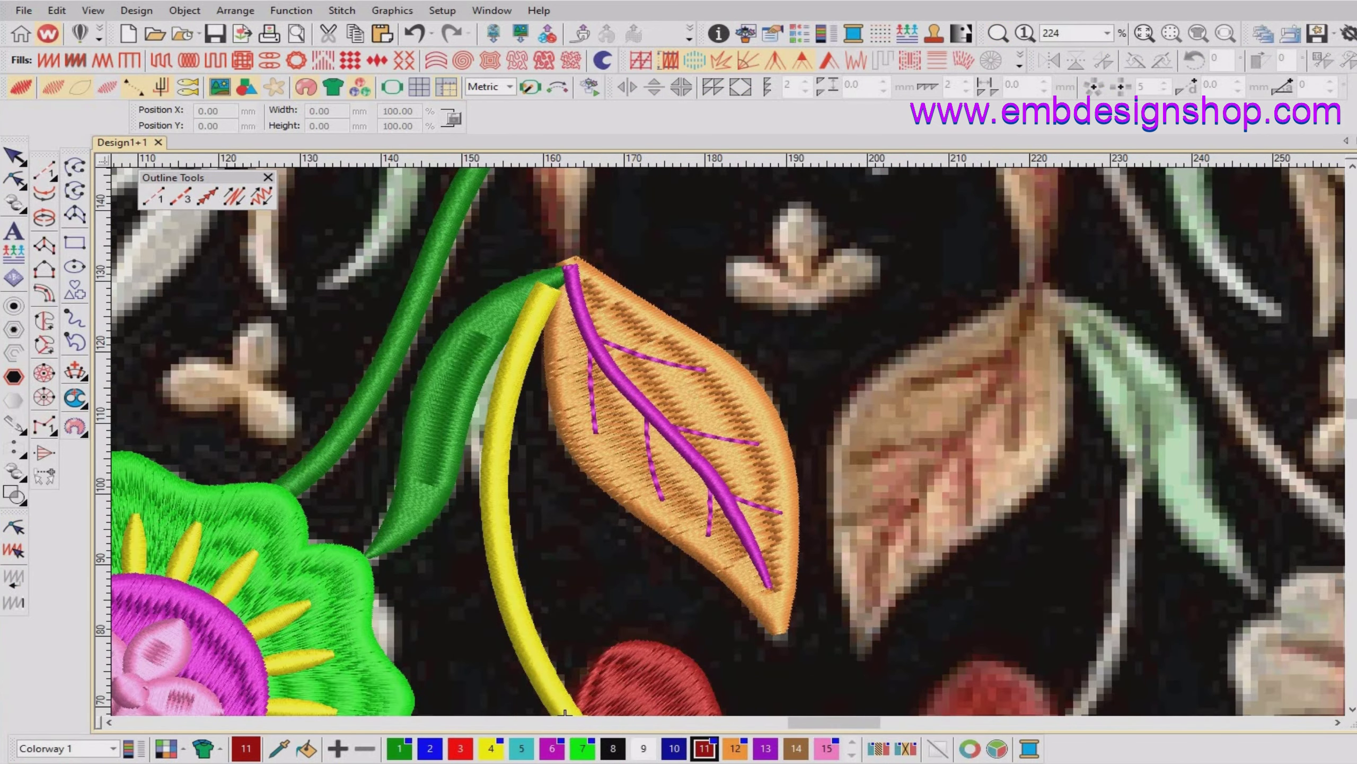
double_click(687, 445)
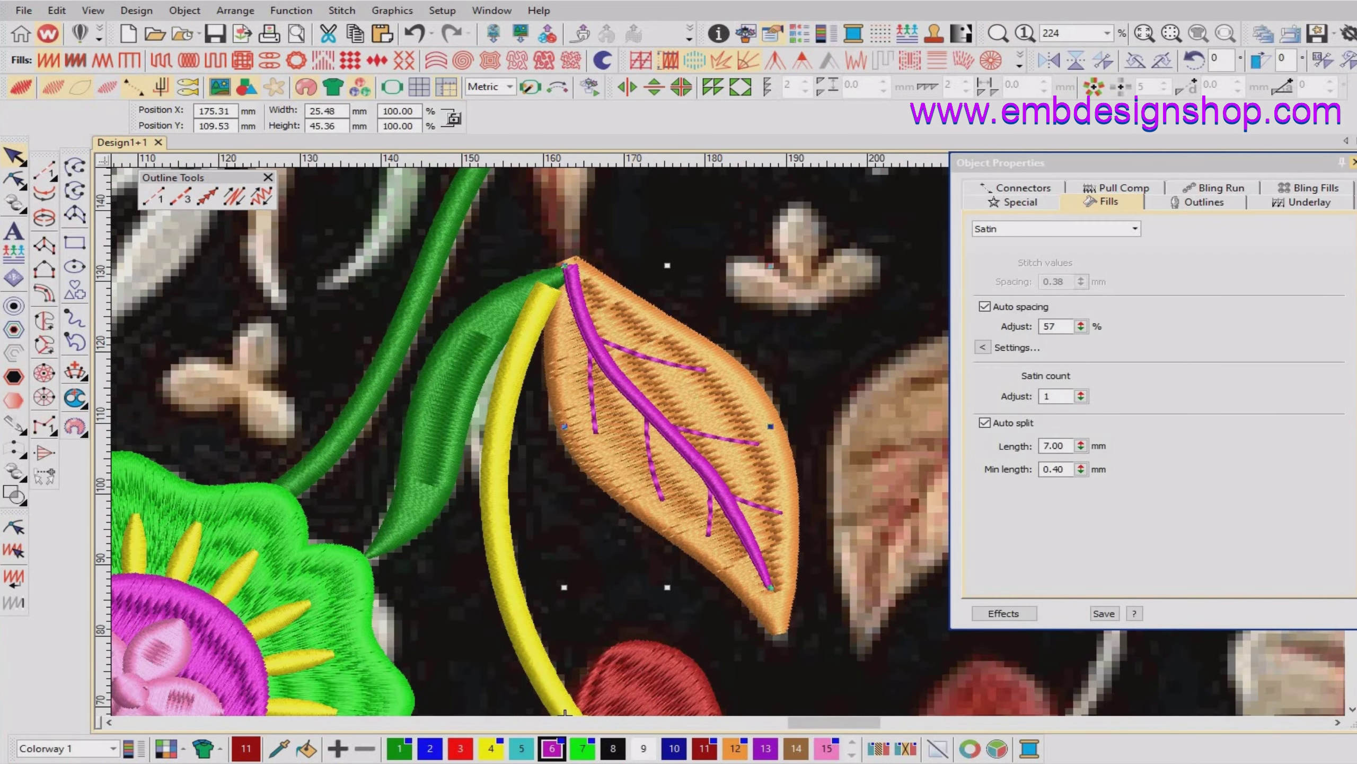
left_click(1352, 162)
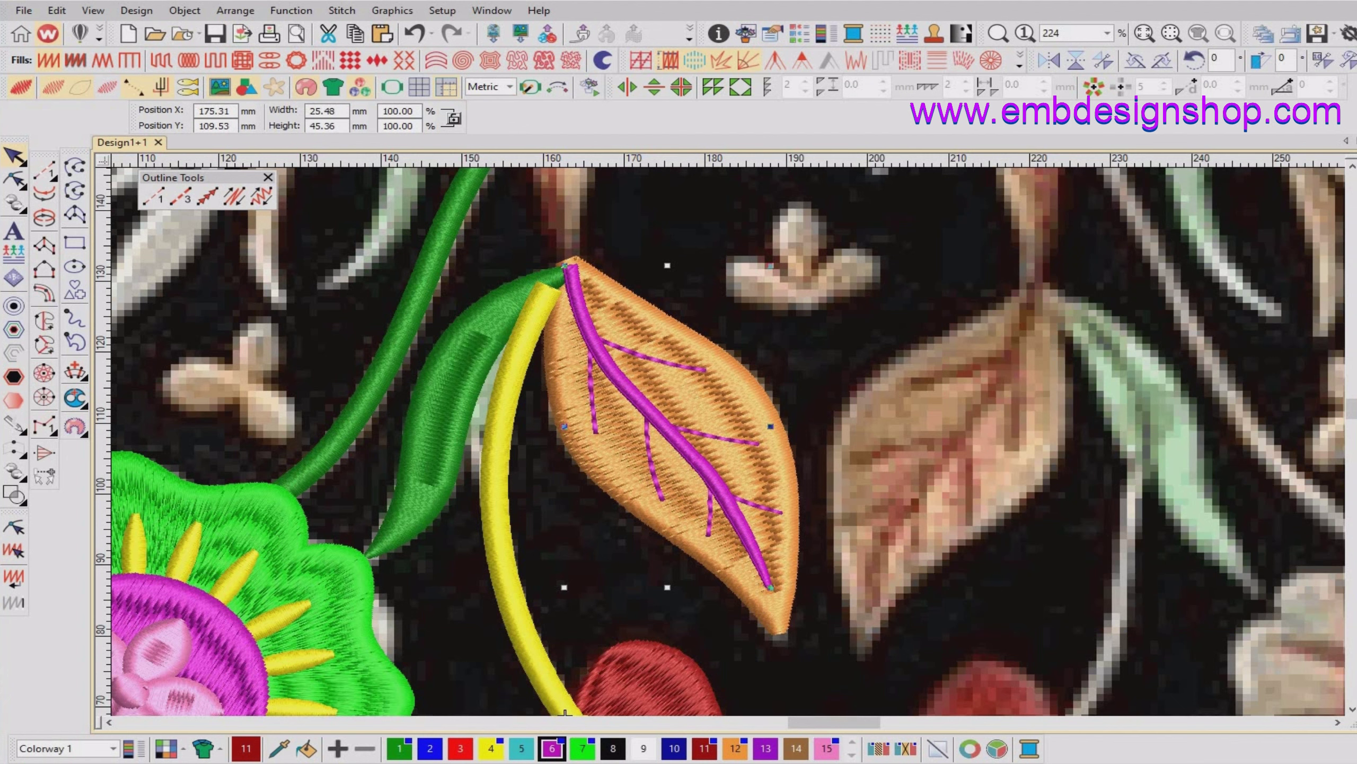
key("ctrl+z")
key("ctrl+z")
key("ctrl+z")
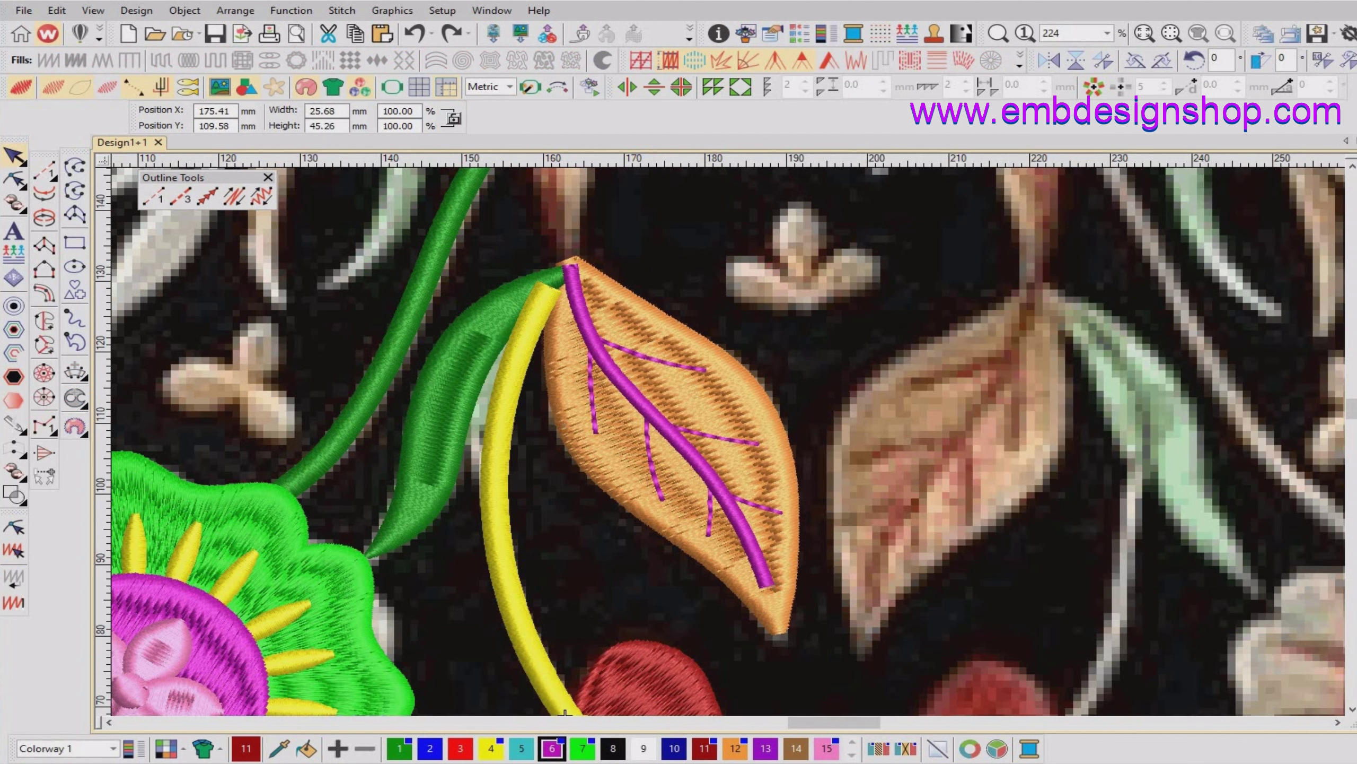
Set the untapered central vein column's width to 2 mm in its object properties.
key("alt+Return")
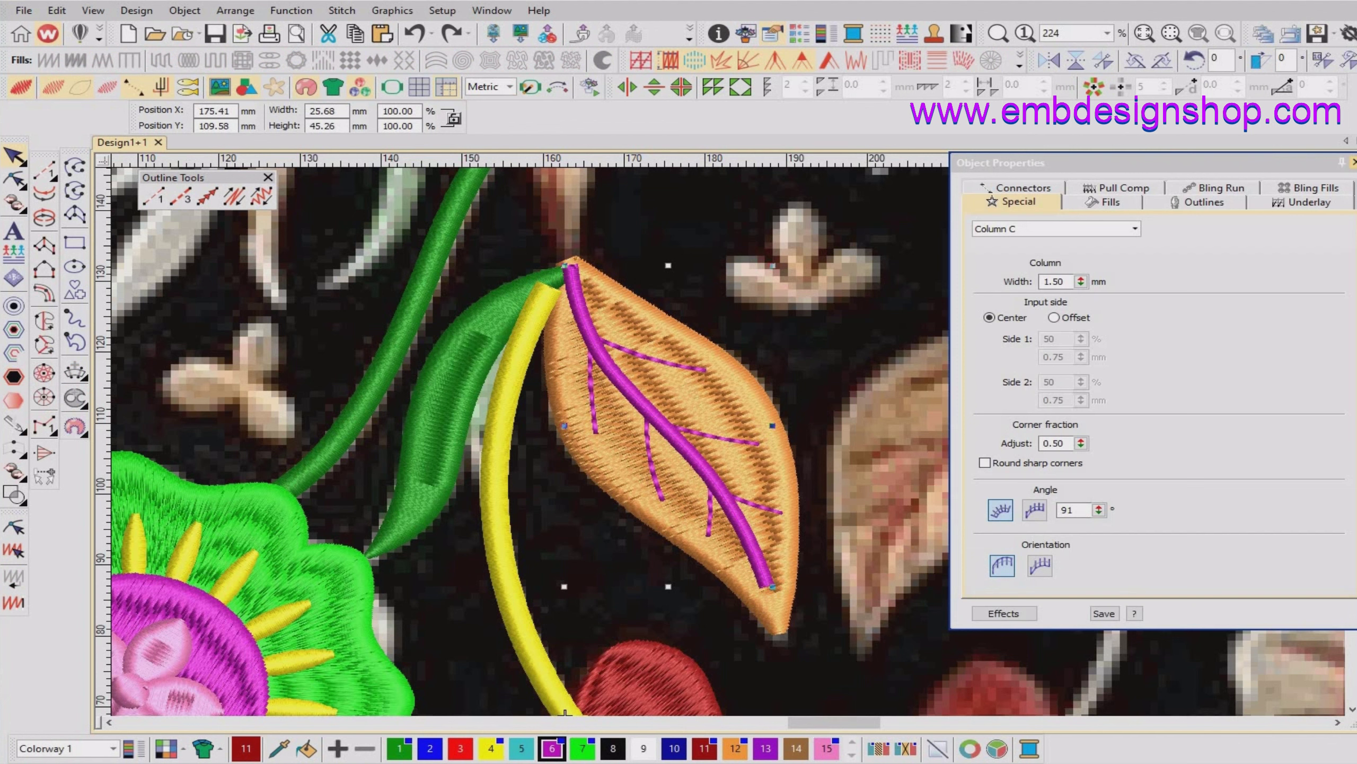
double_click(1055, 281)
type("2")
key("Return")
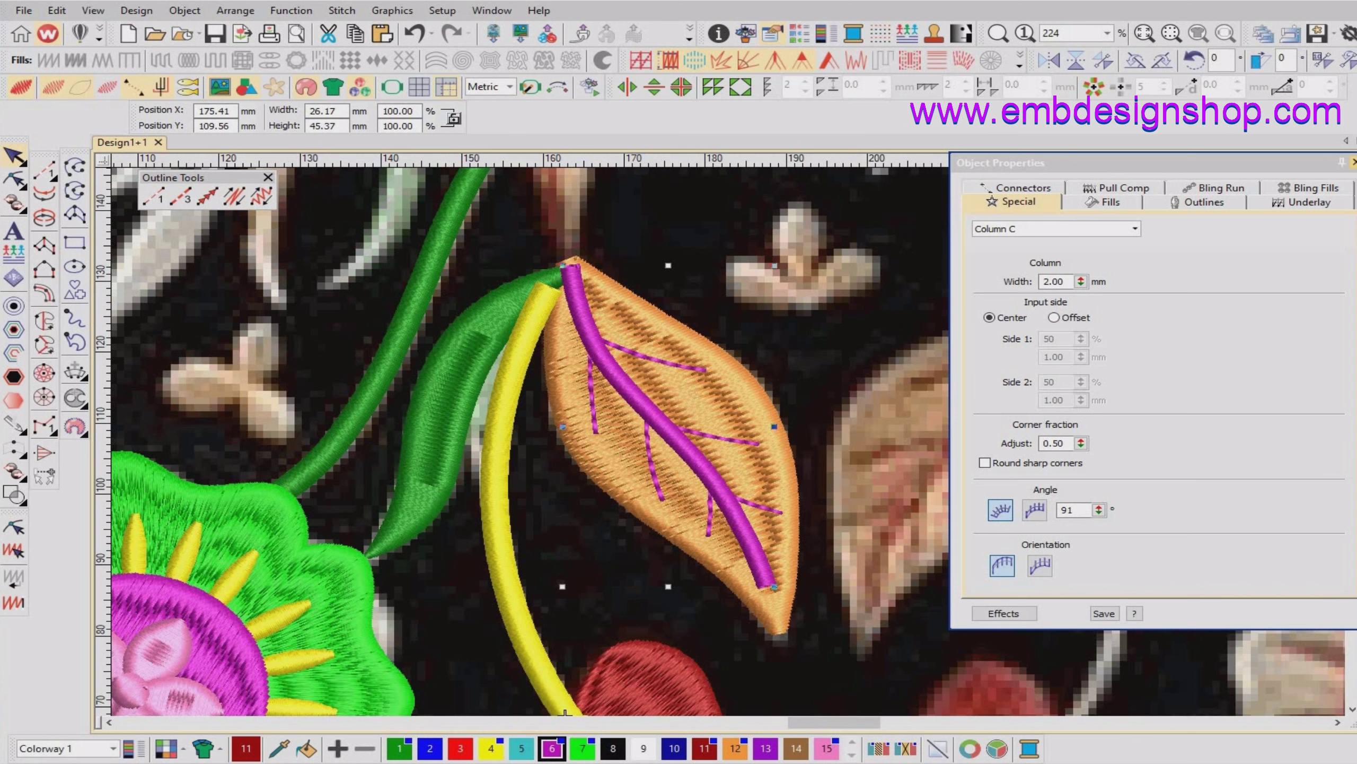
left_click(1354, 163)
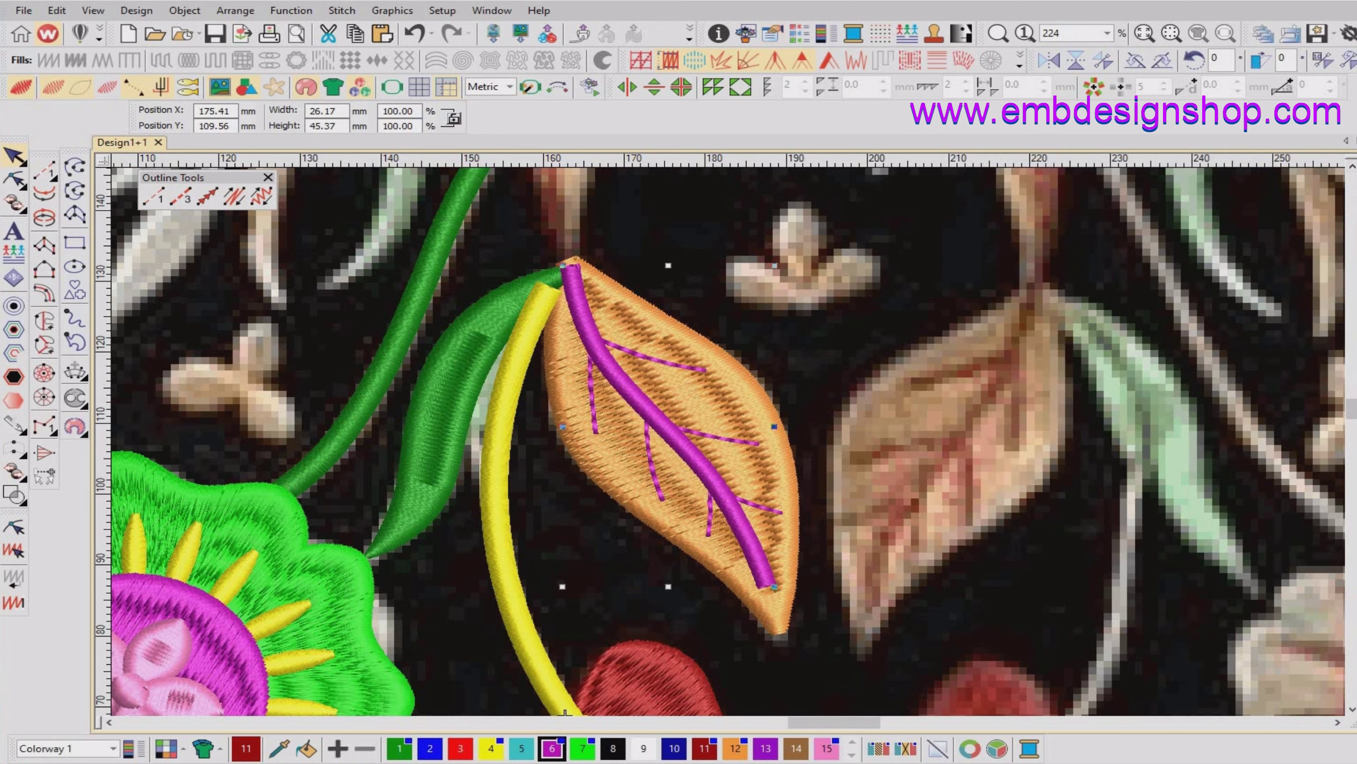
Try to paste the tapered vein copy over the wider column using thread colour 10.
key("Escape")
key("Escape")
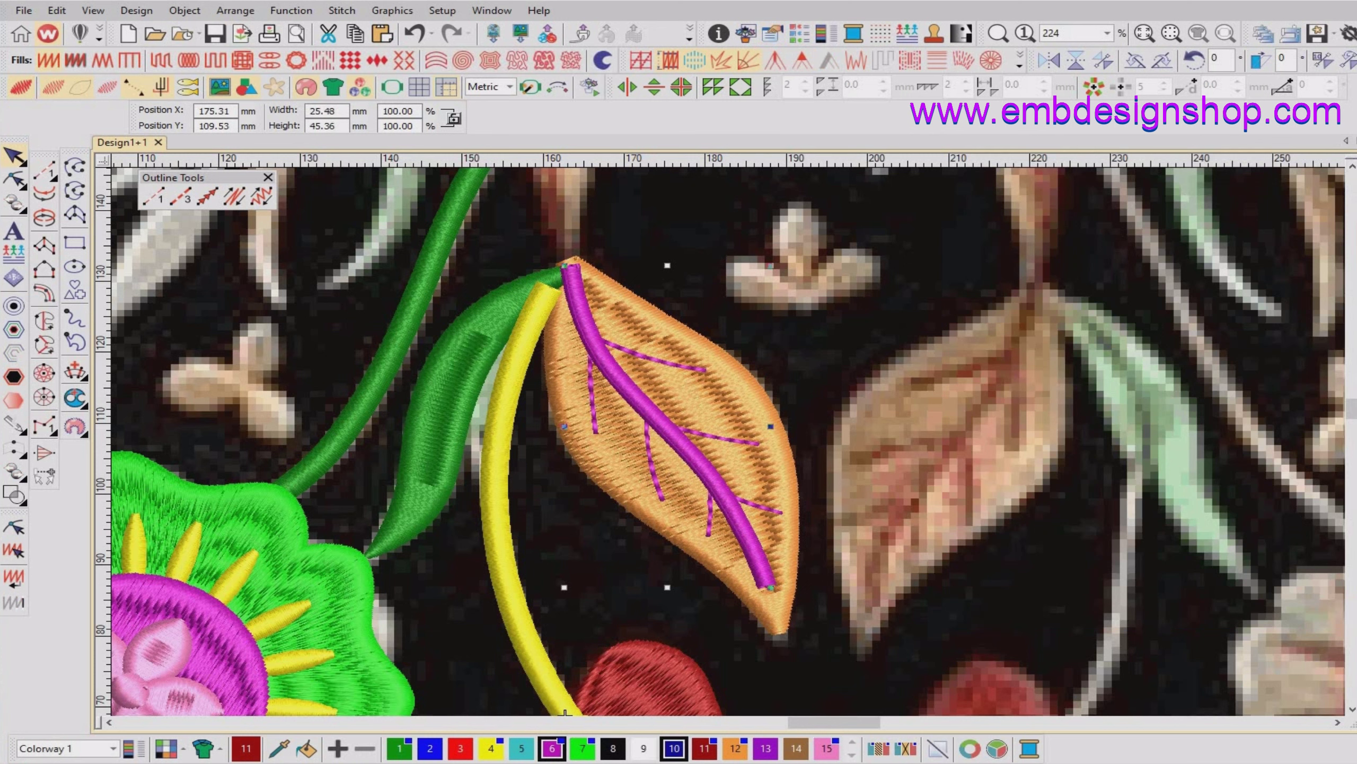
left_click(675, 748)
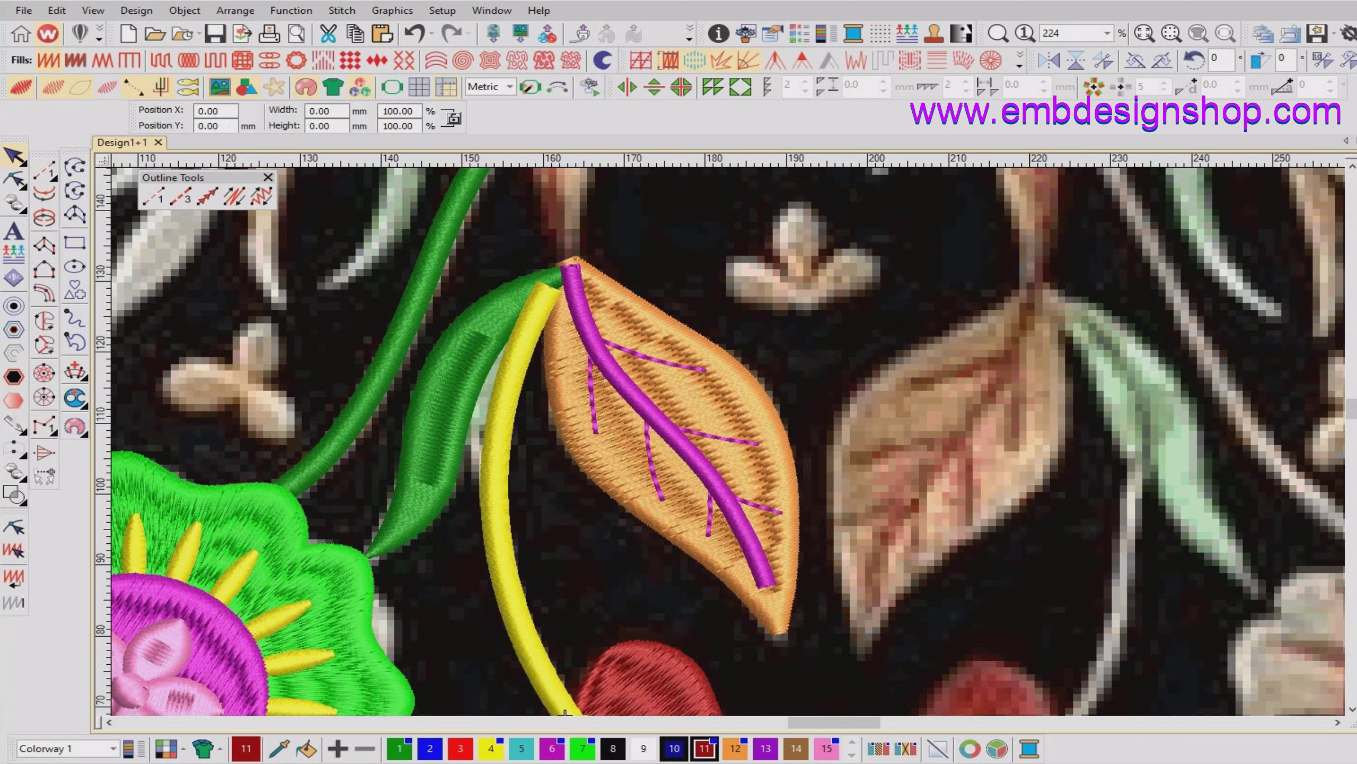
key("Escape")
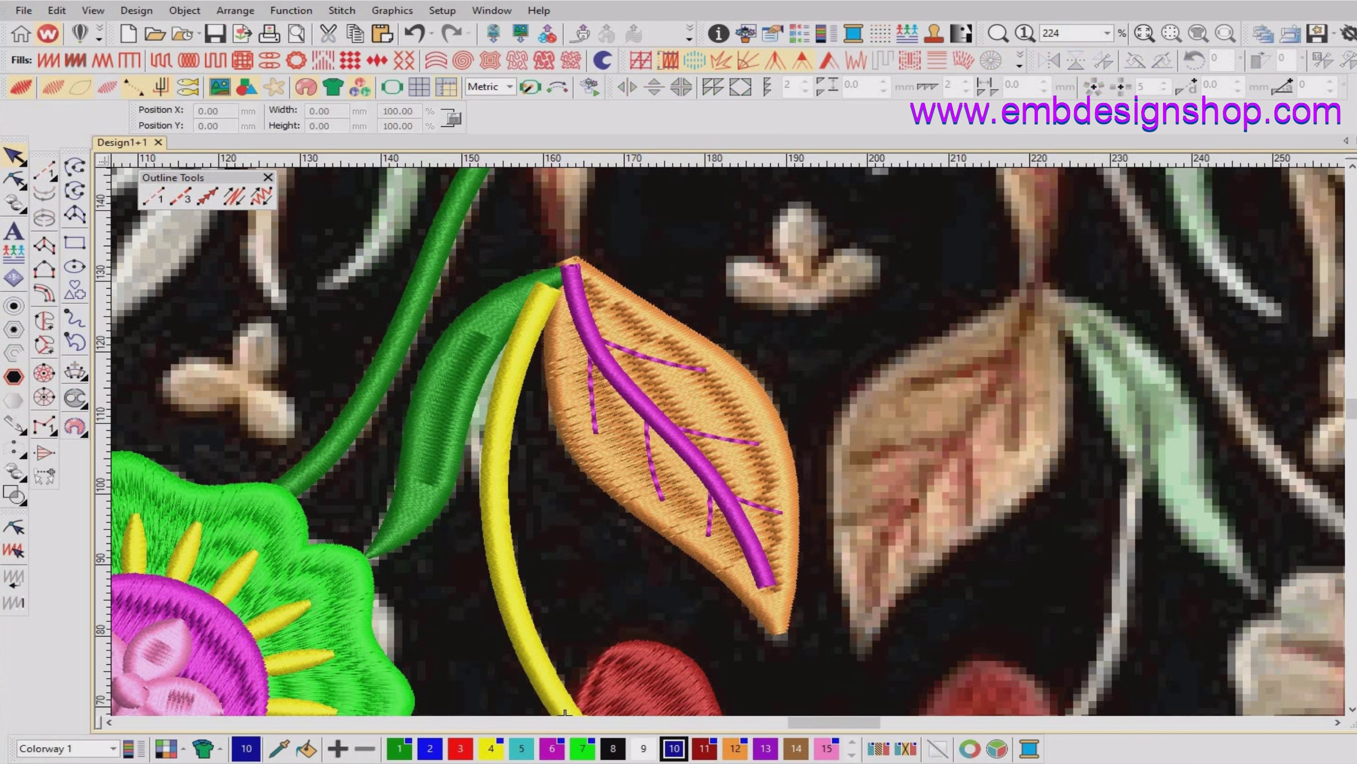
Make colour 4 the current thread, turn off the realistic stitch view, and delete the newly pasted tapered copy of the vein.
left_click(490, 748)
key("ctrl+v")
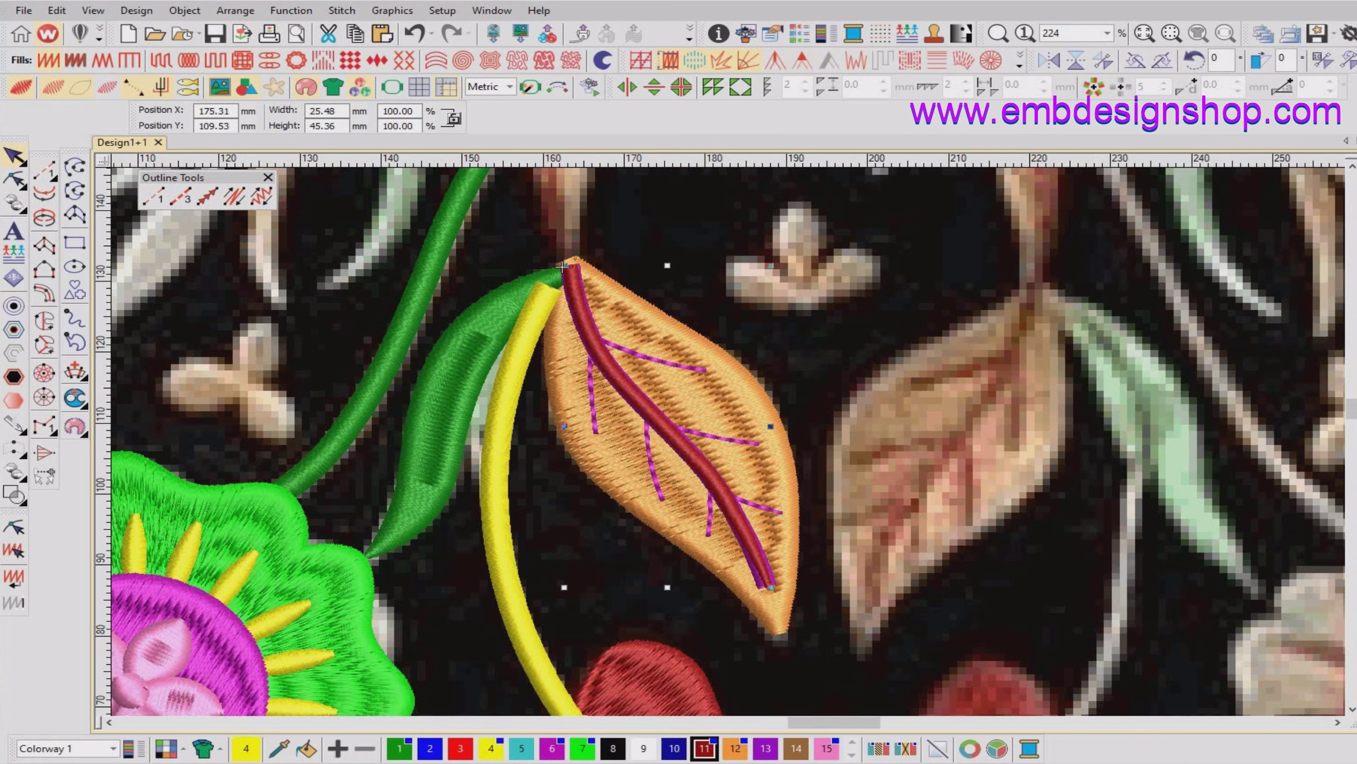
key("z")
key("t")
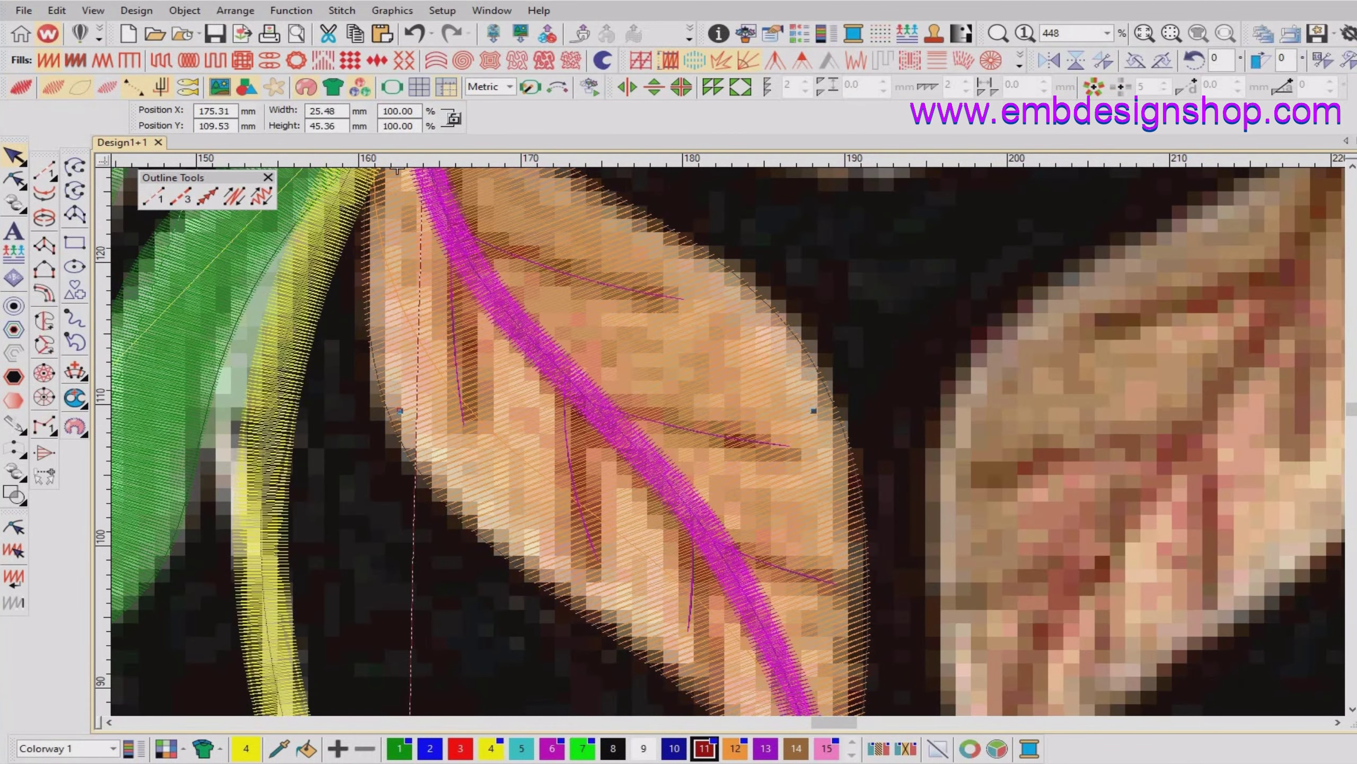
key("Delete")
key("shift+z")
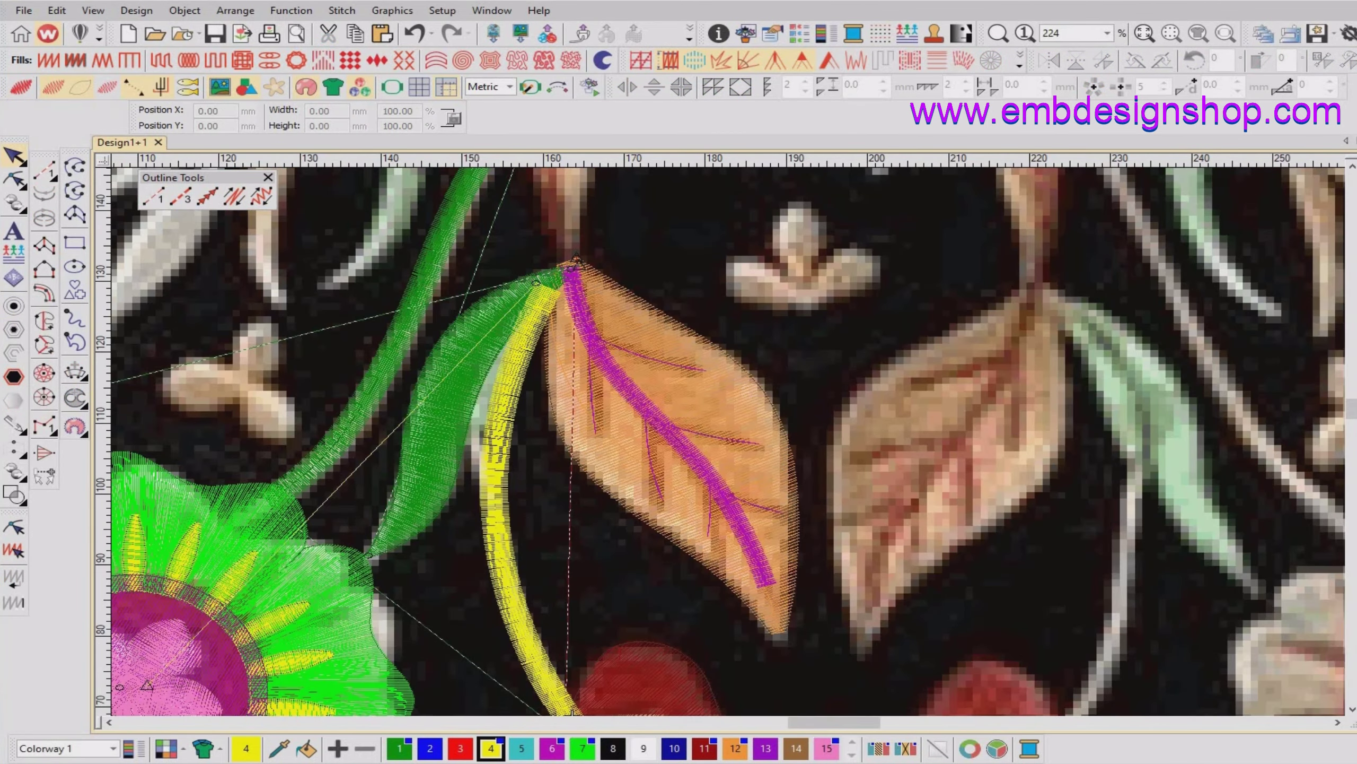
Turn on the realistic stitch view and taper the central vein column's lower end by deleting a surplus node and moving its corner nodes.
key("t")
left_click(669, 419)
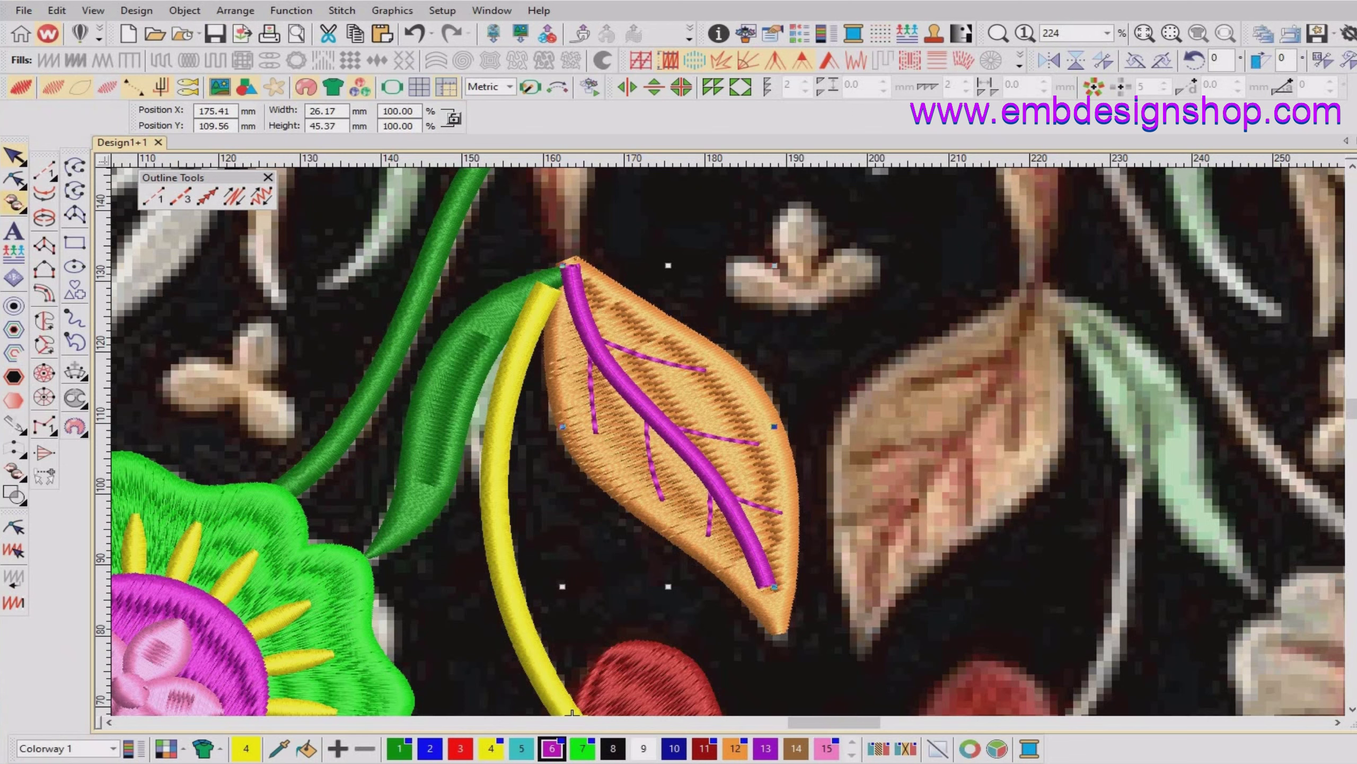
key("Escape")
key("h")
left_click(668, 420)
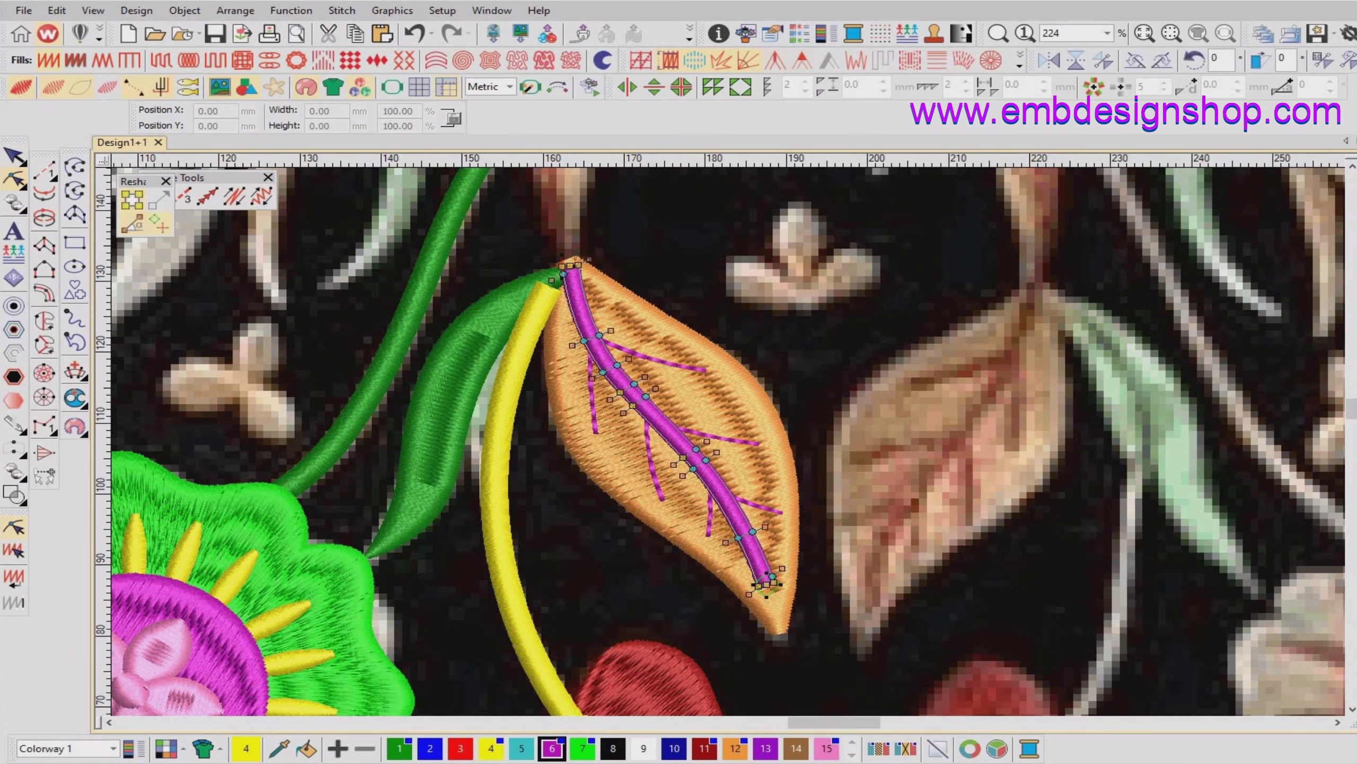
key("b")
left_click_drag(570, 476, 849, 680)
key("z")
left_click(1078, 461)
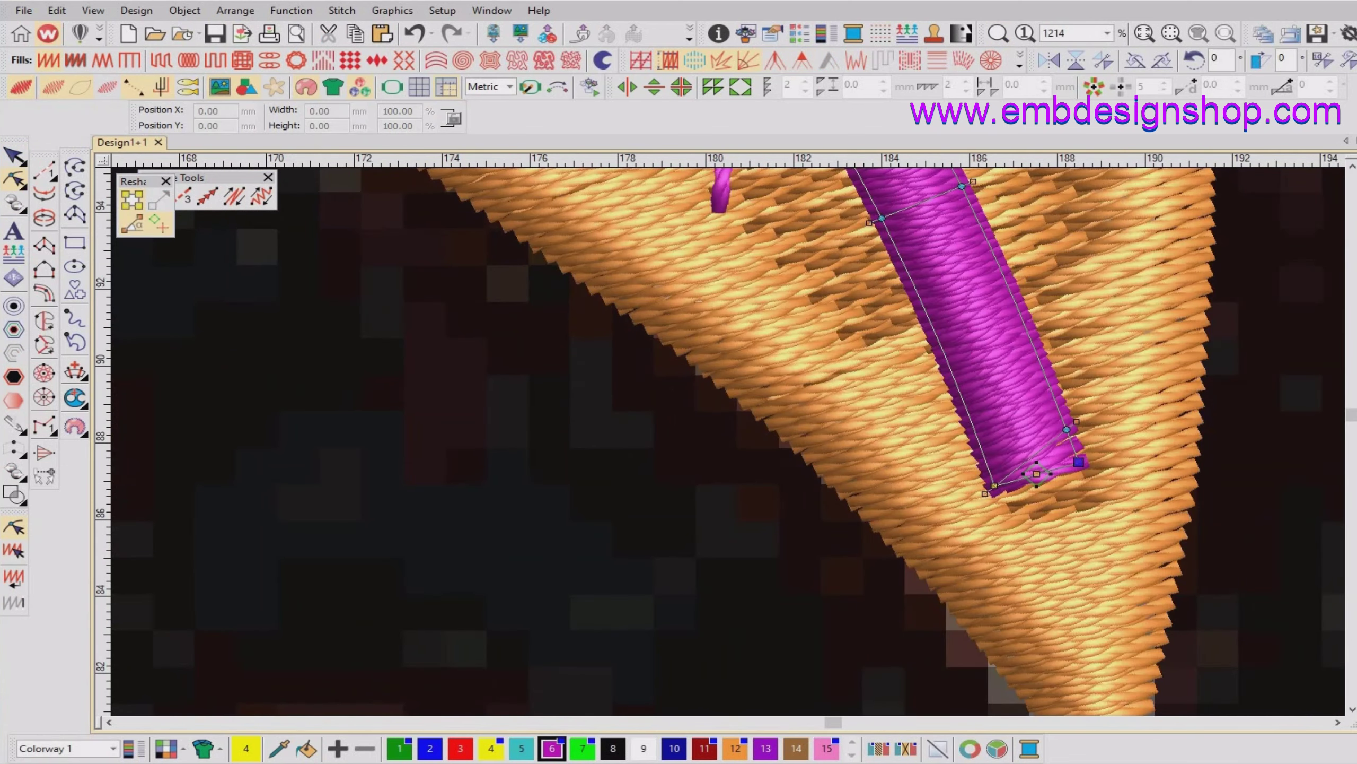
key("Delete")
left_click_drag(1066, 429, 1035, 496)
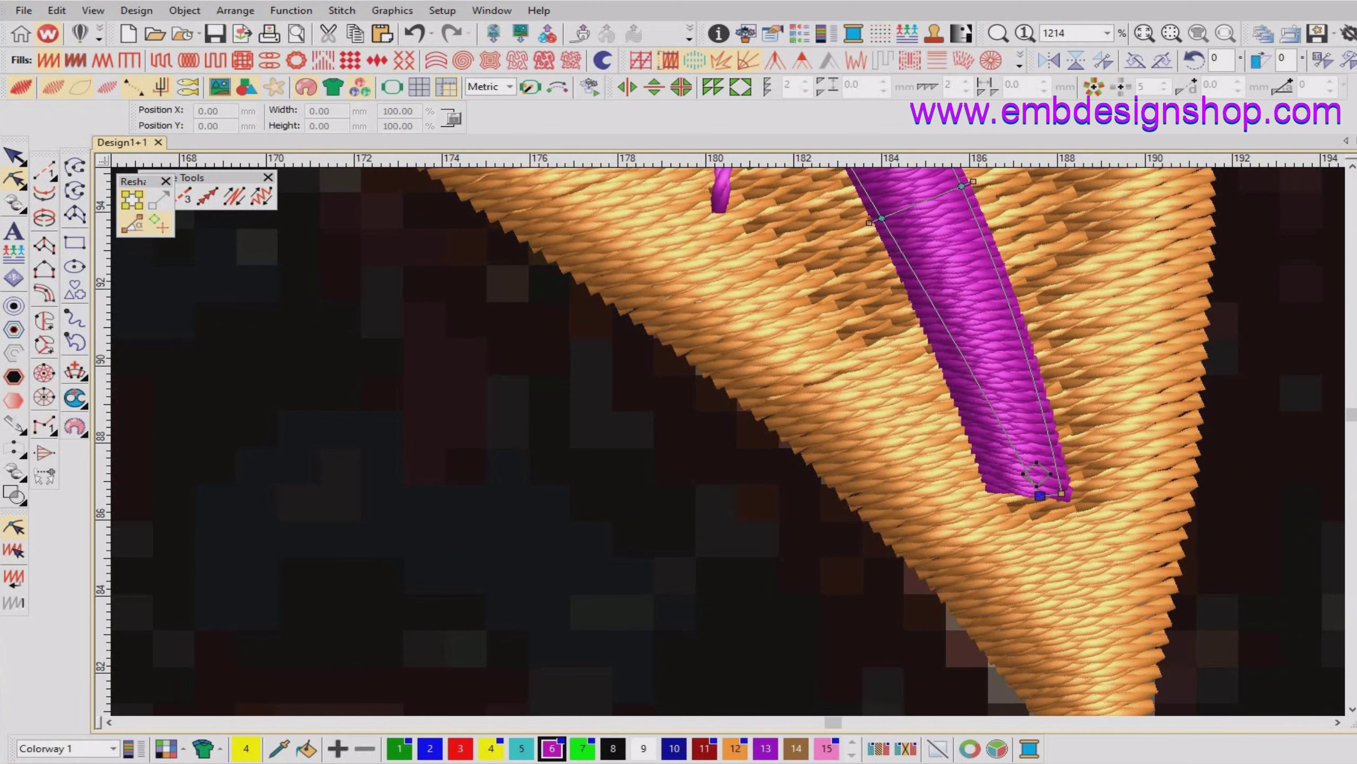
Refine the upper end of the central vein column by removing a surplus node and adjusting its outline.
scroll(735, 433, "down", 4)
key("shift+z")
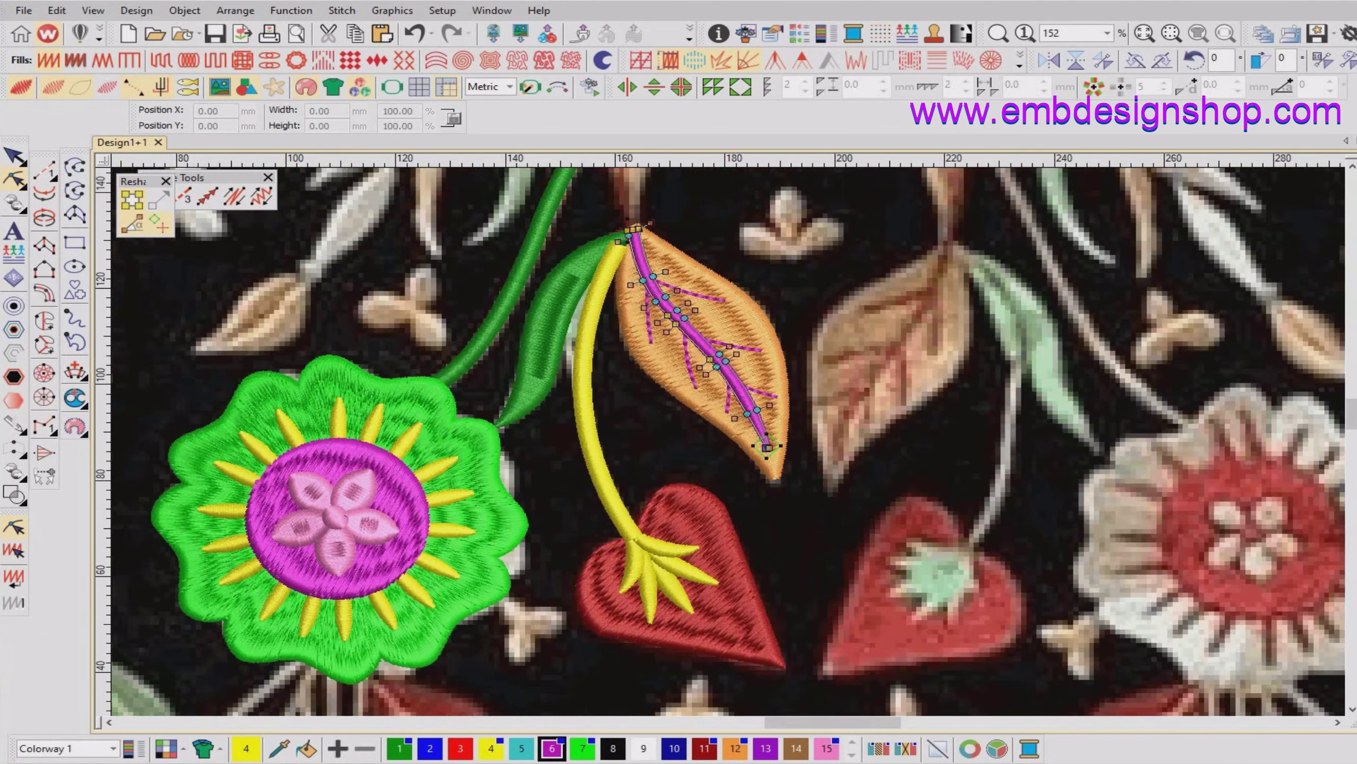
key("b")
left_click(720, 326)
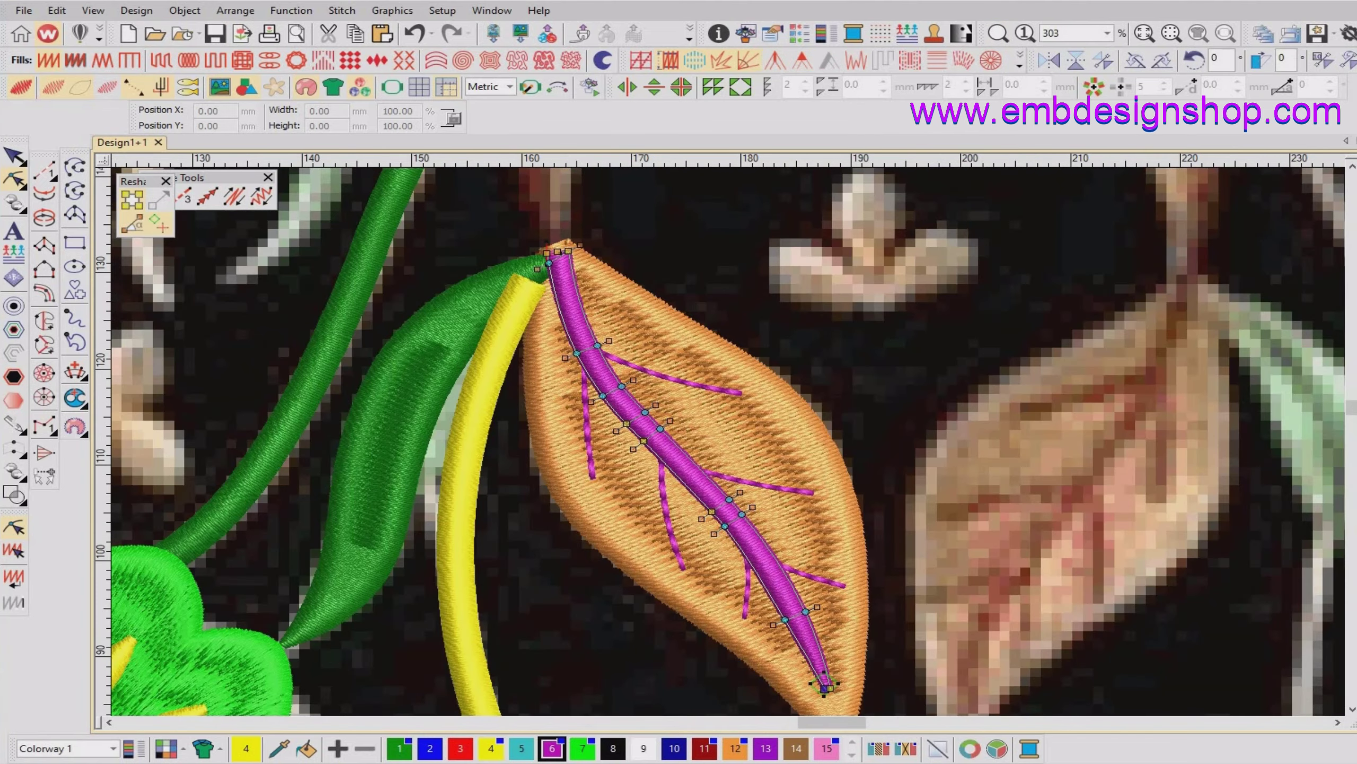
key("b")
scroll(637, 369, "up", 2)
left_click_drag(445, 240, 828, 504)
key("Delete")
left_click_drag(530, 375, 616, 445)
left_click_drag(705, 439, 908, 591)
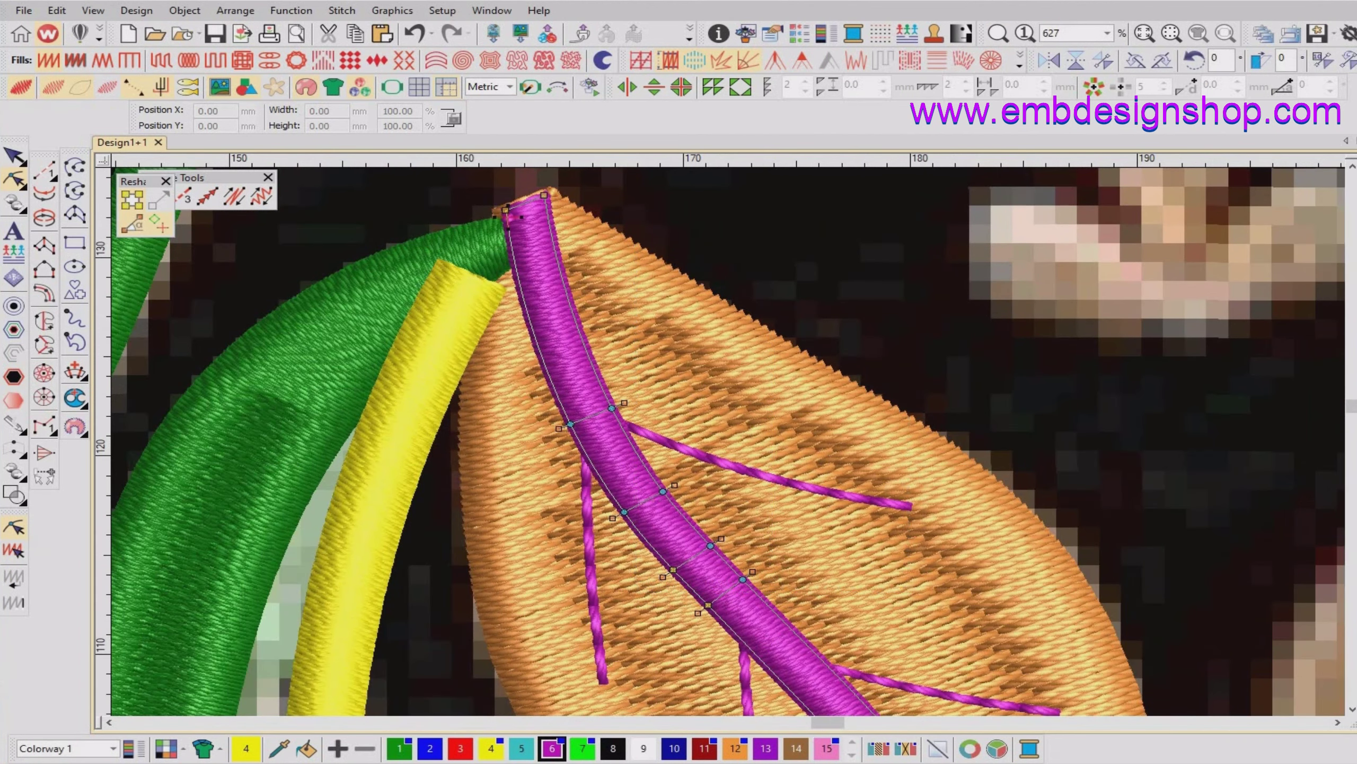
key("Escape")
Convert the uppermost side-vein lines on both sides of the central vein into Column C satin columns.
key("Tab")
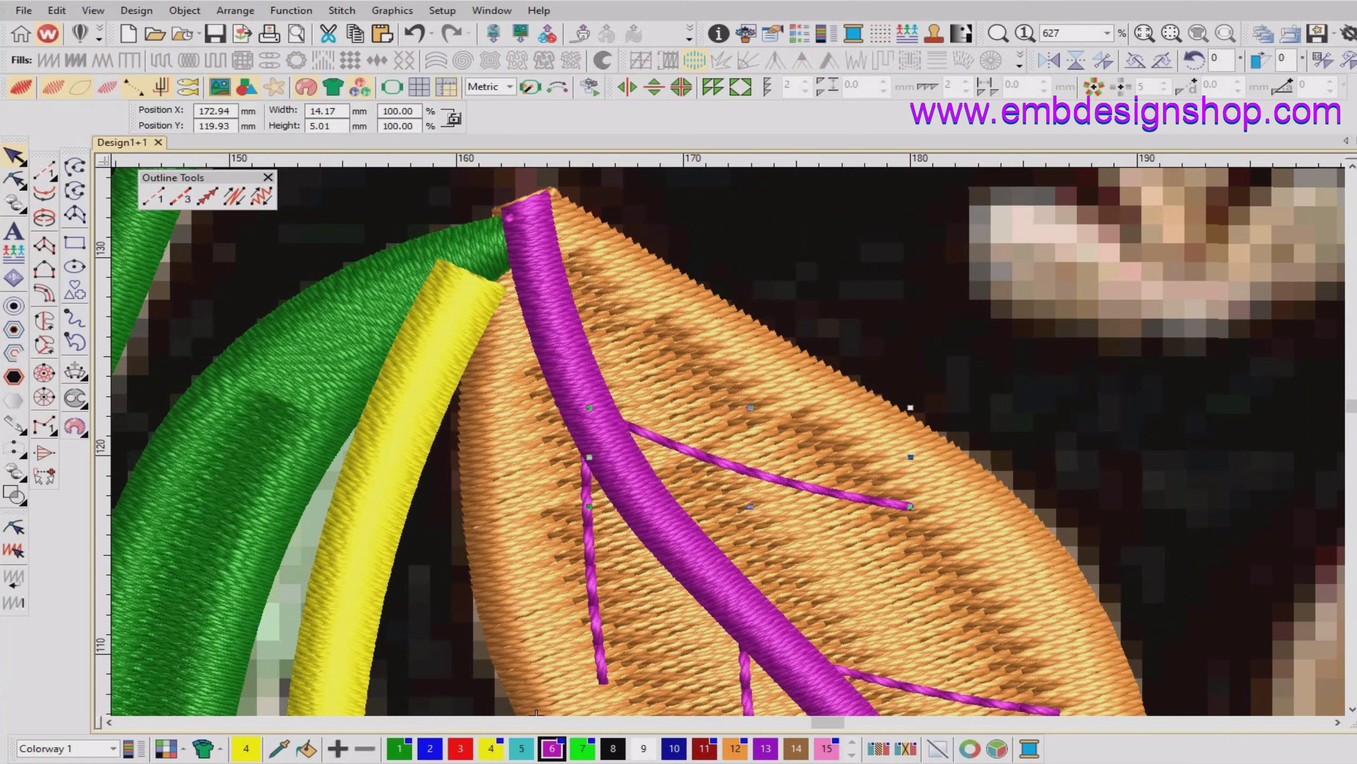
key("ctrl+d")
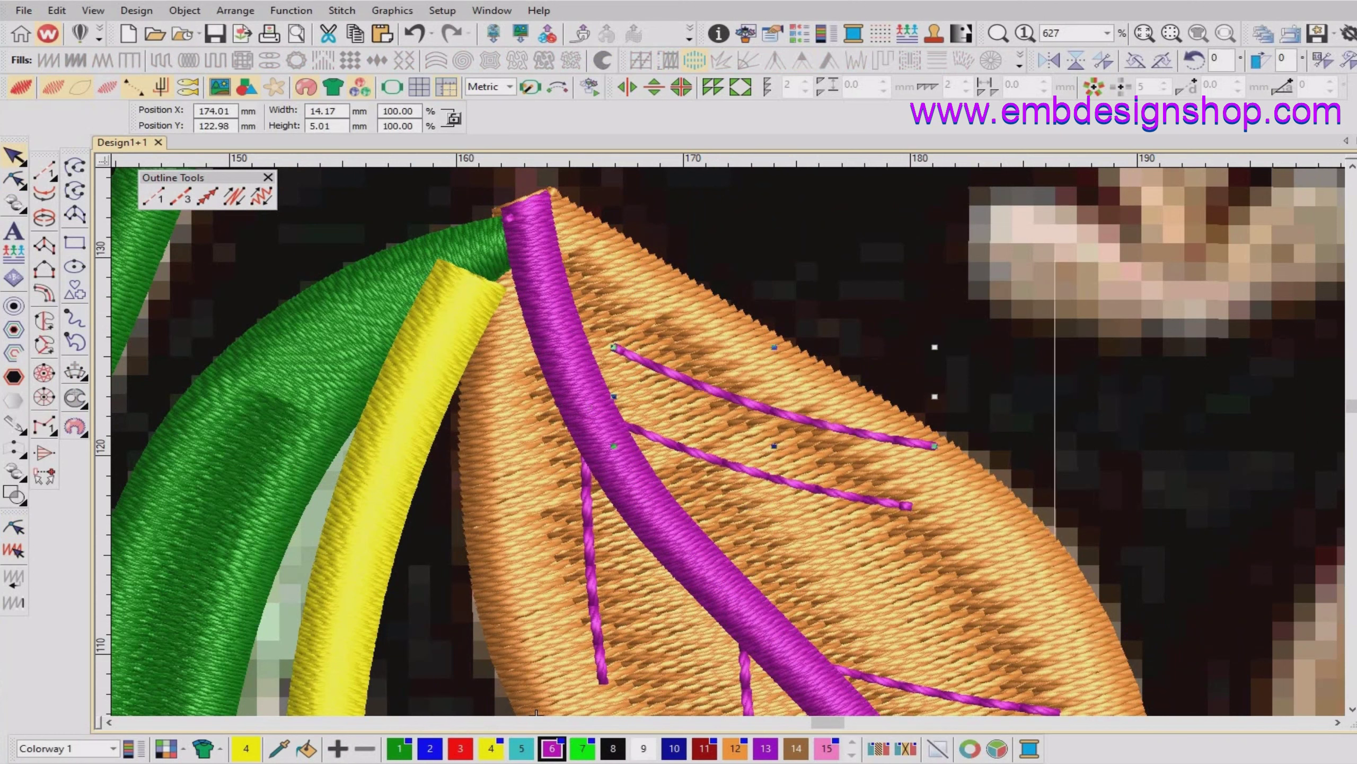
key("ctrl+z")
left_click(44, 293)
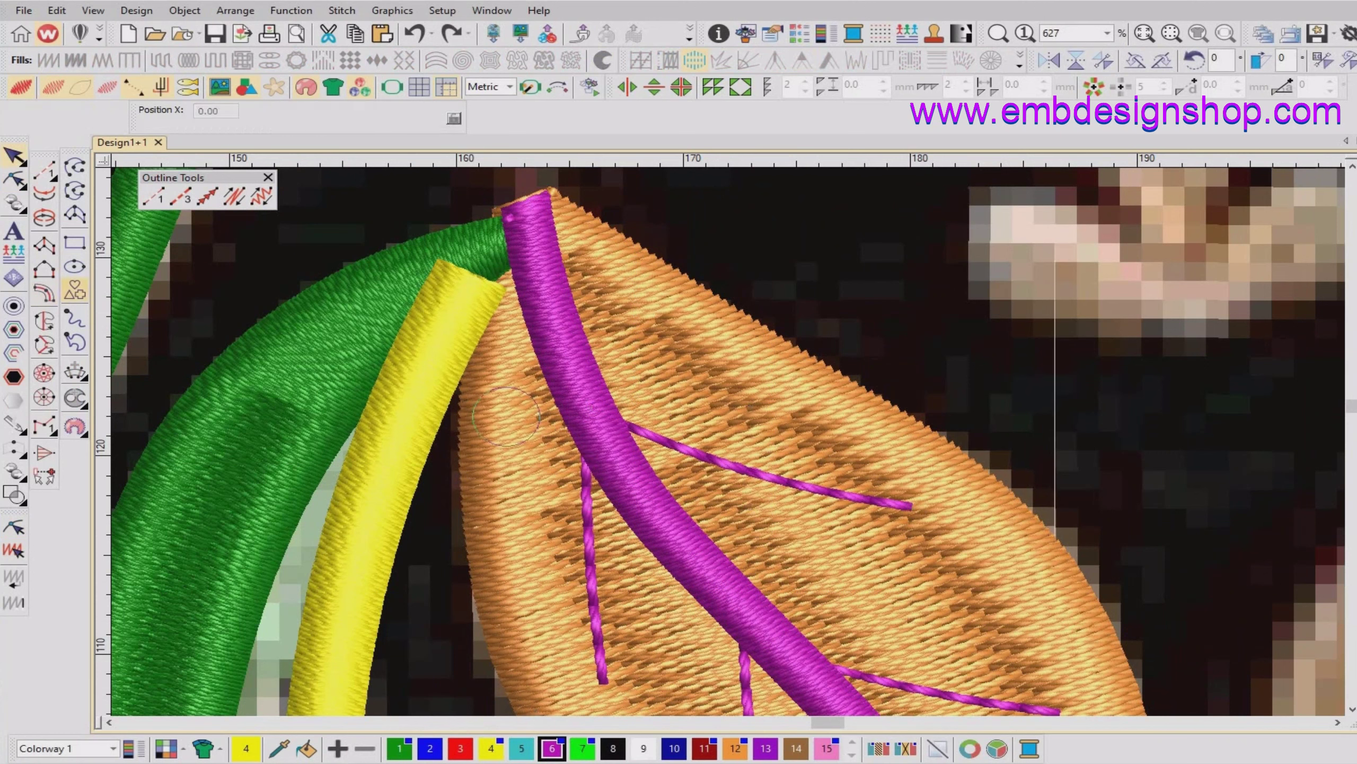
key("Escape")
left_click(588, 534)
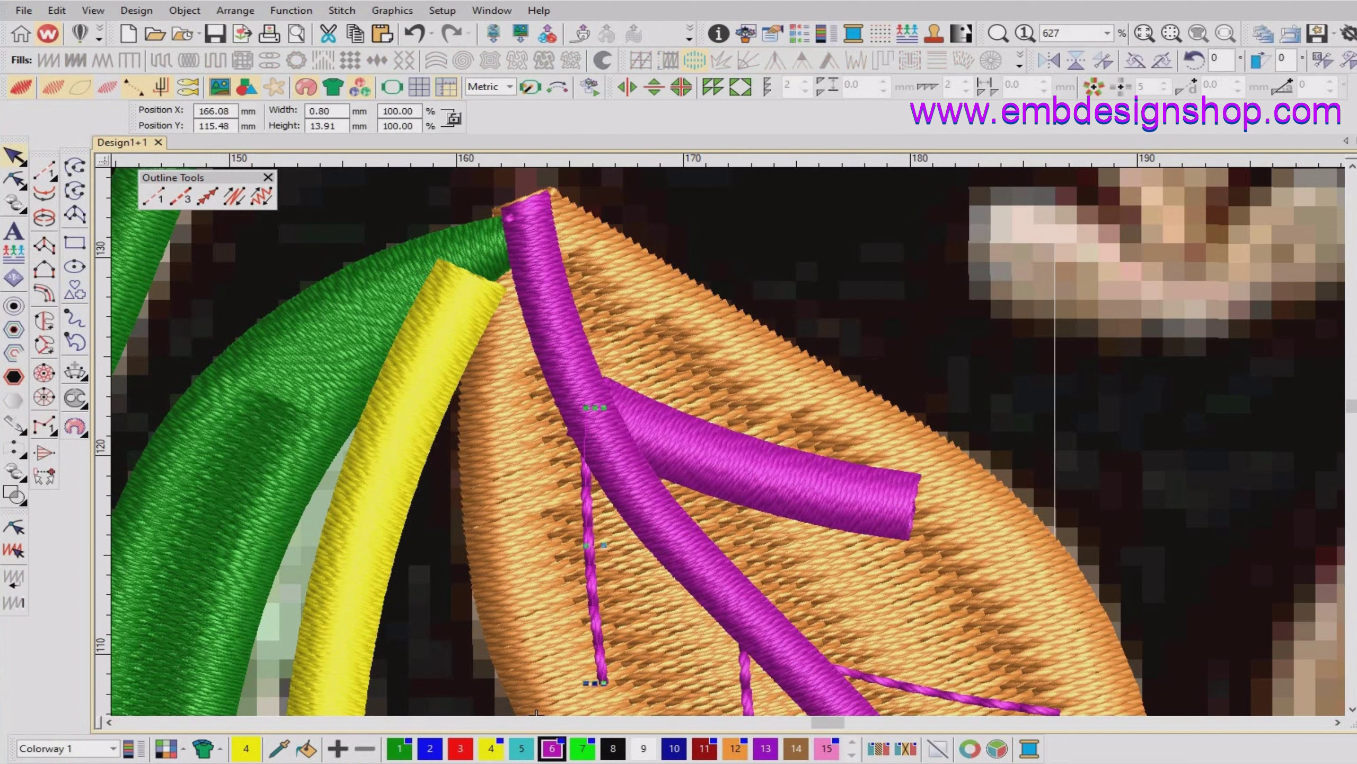
key("Return")
key("shift+z")
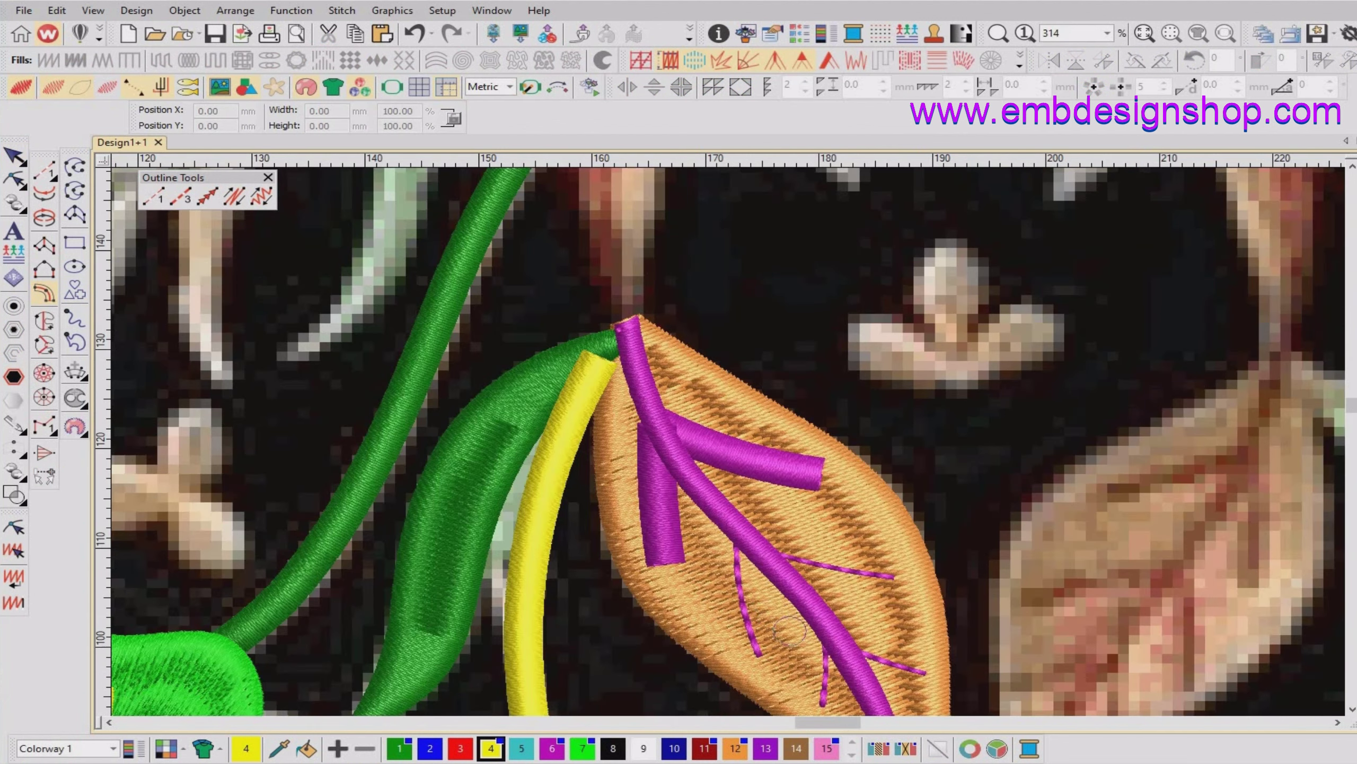
Convert the four remaining side-vein lines, on the middle and lower part of the leaf, into Column C satin columns.
key("Escape")
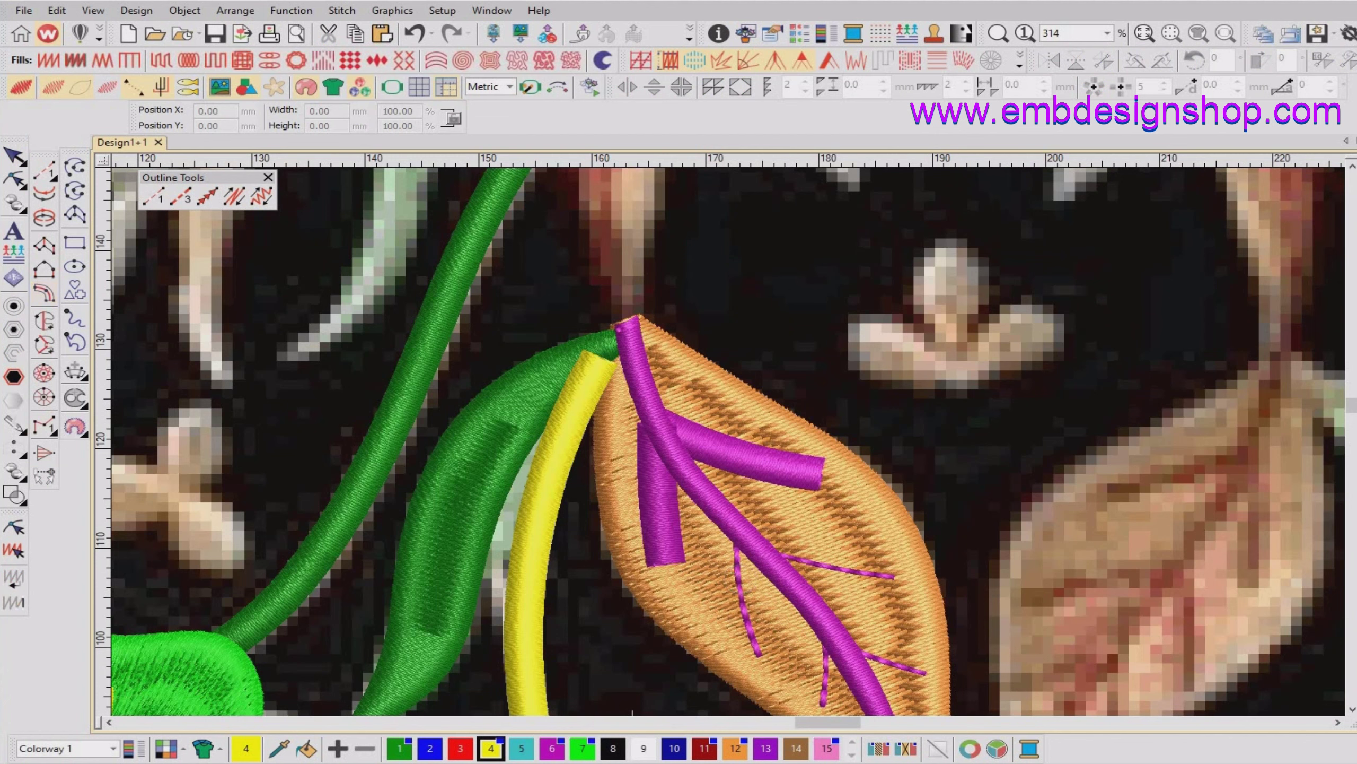
key("Tab")
key("Return")
key("Tab")
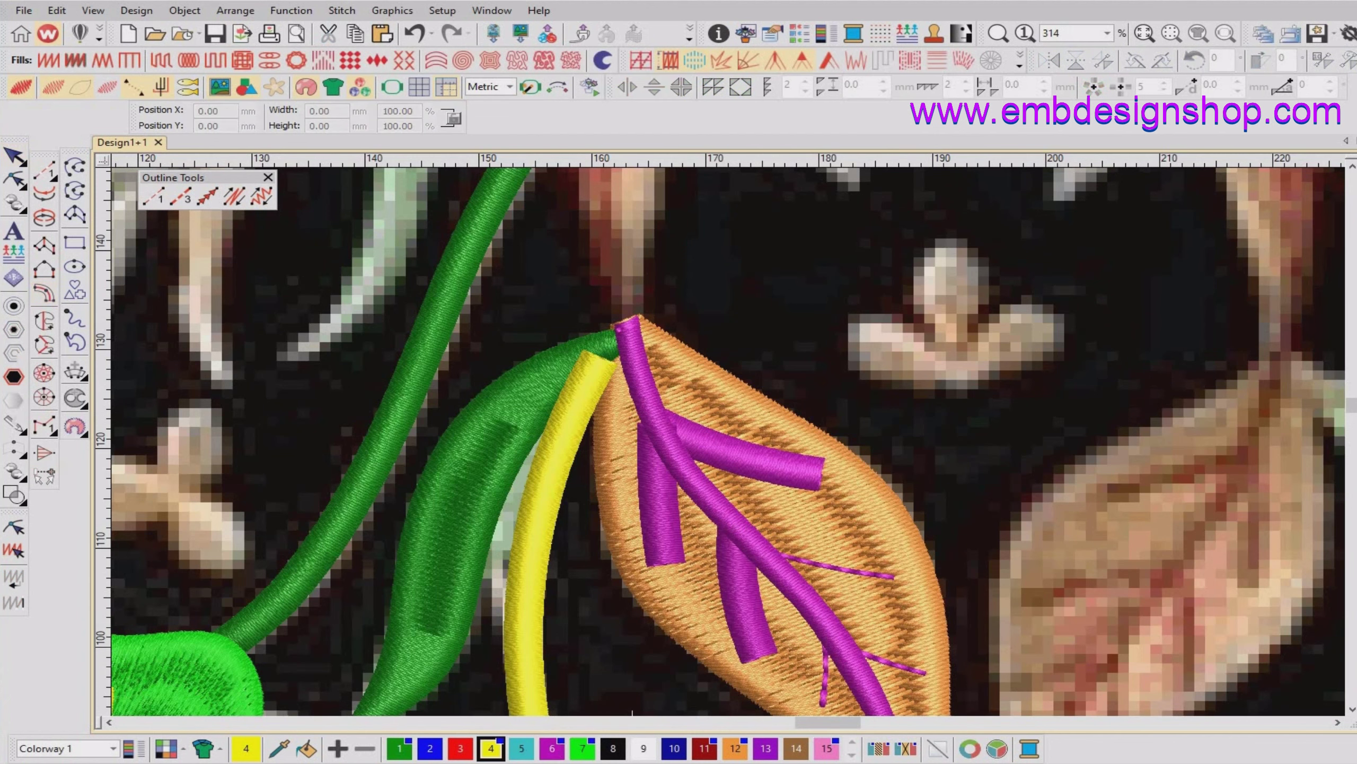
key("Return")
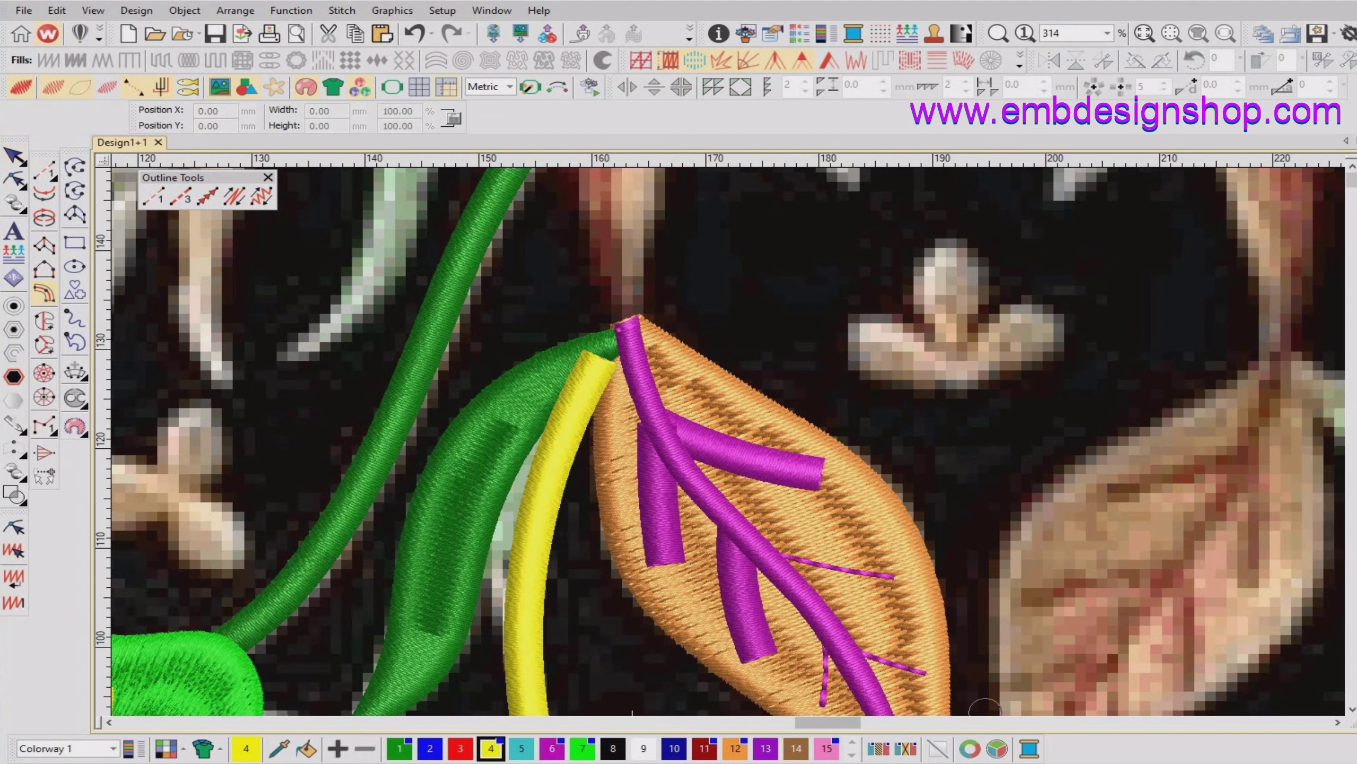
key("shift+z")
key("Escape")
key("Tab")
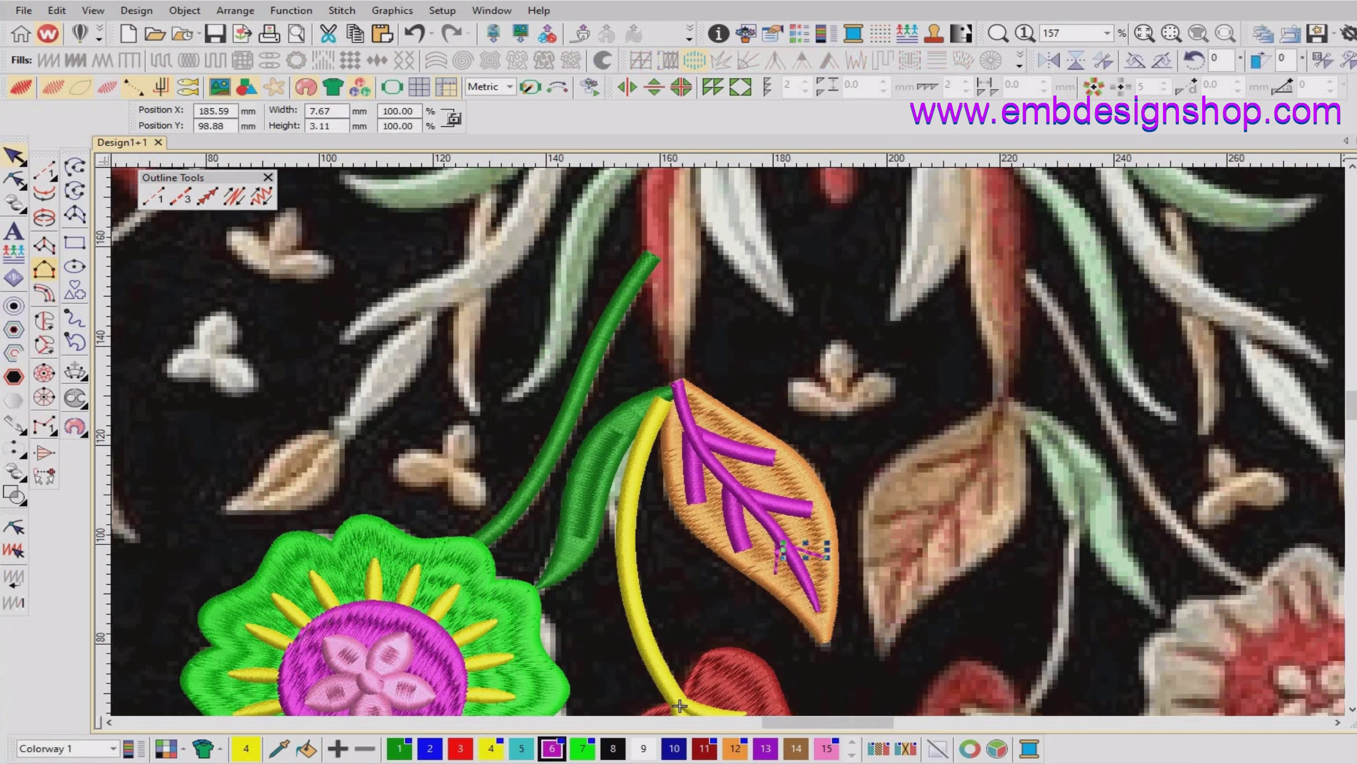
key("Return")
key("Tab")
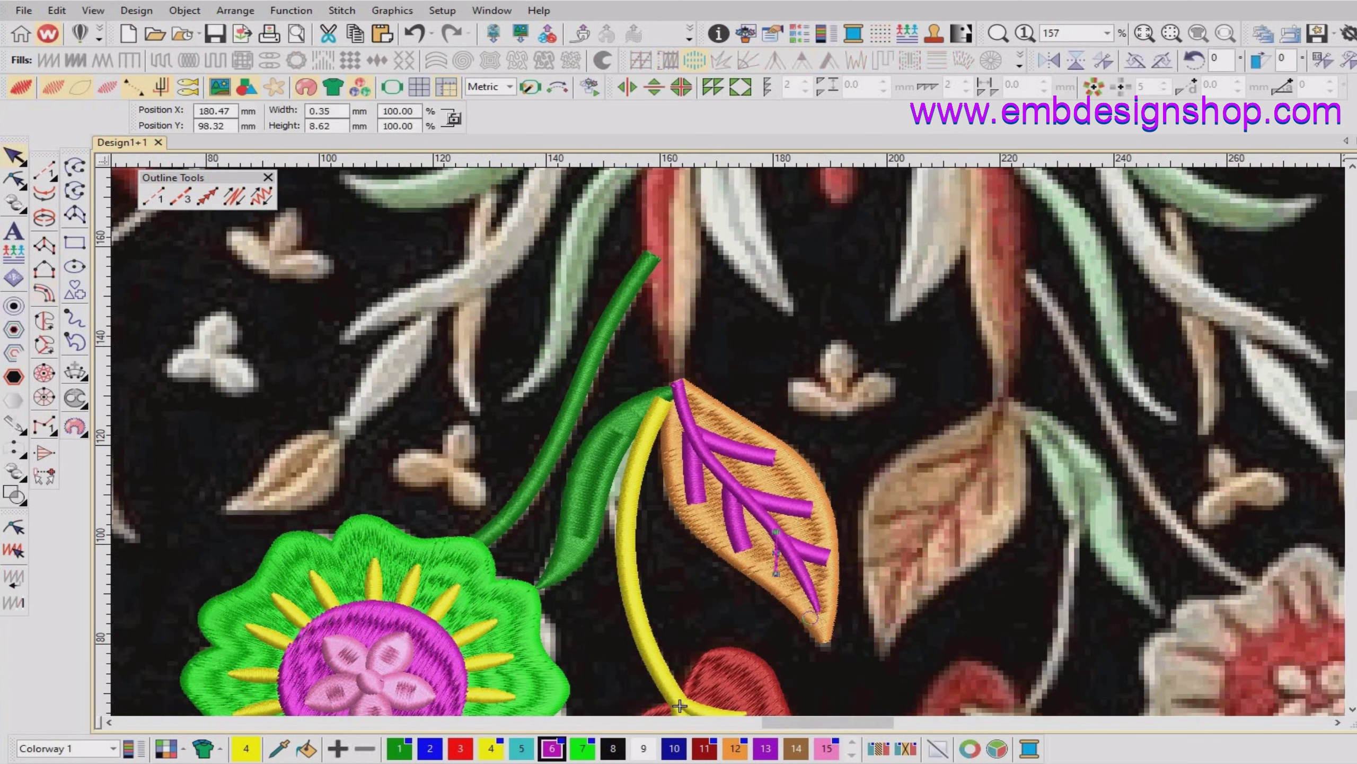
key("Return")
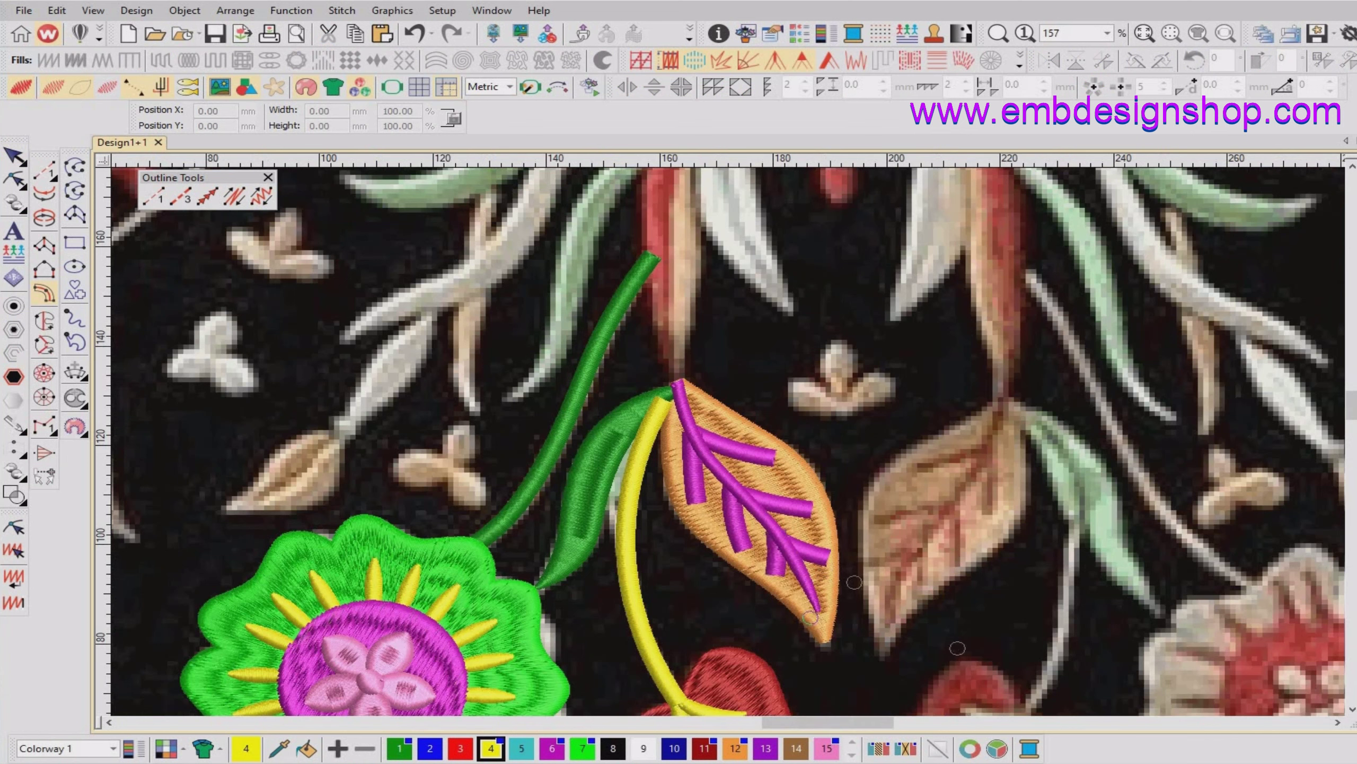
Select all six side-vein columns and set their column width to 1.5 mm in the object properties.
key("Tab")
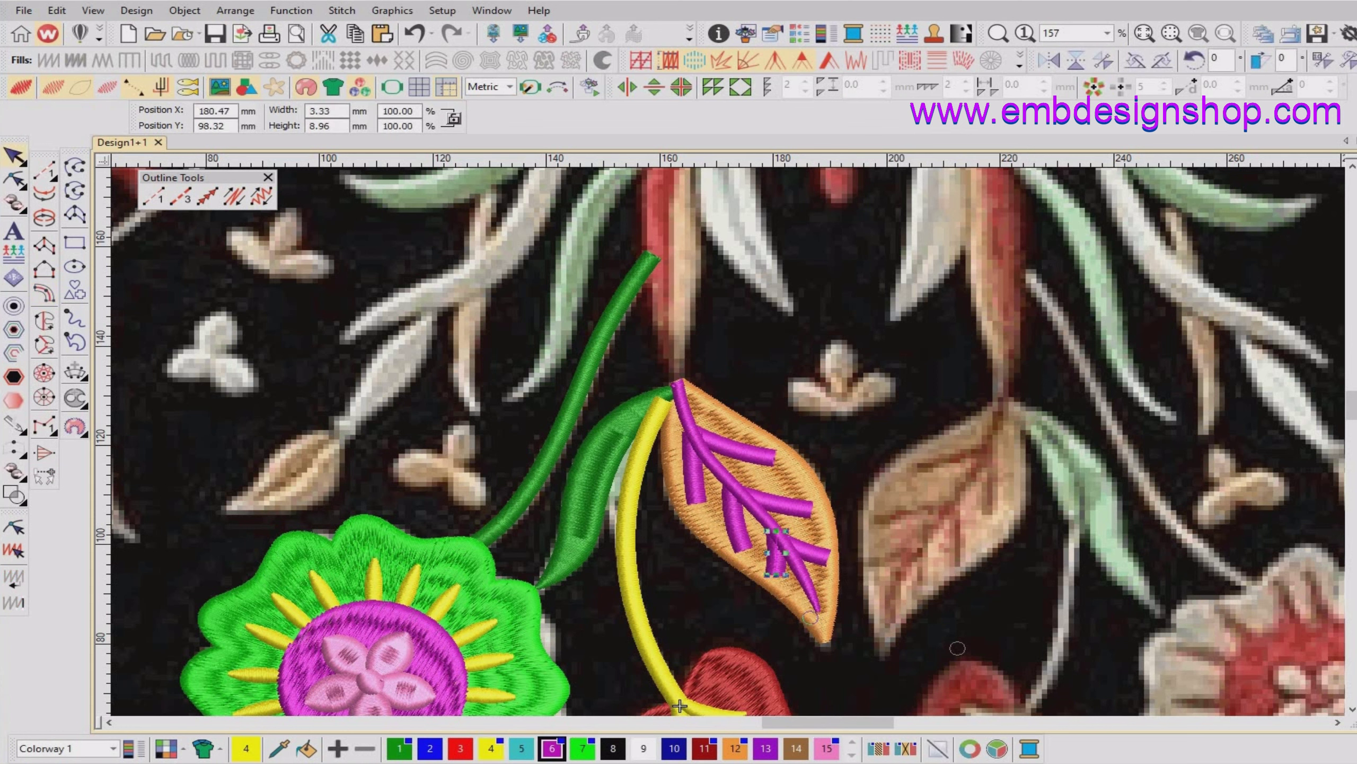
key("Tab")
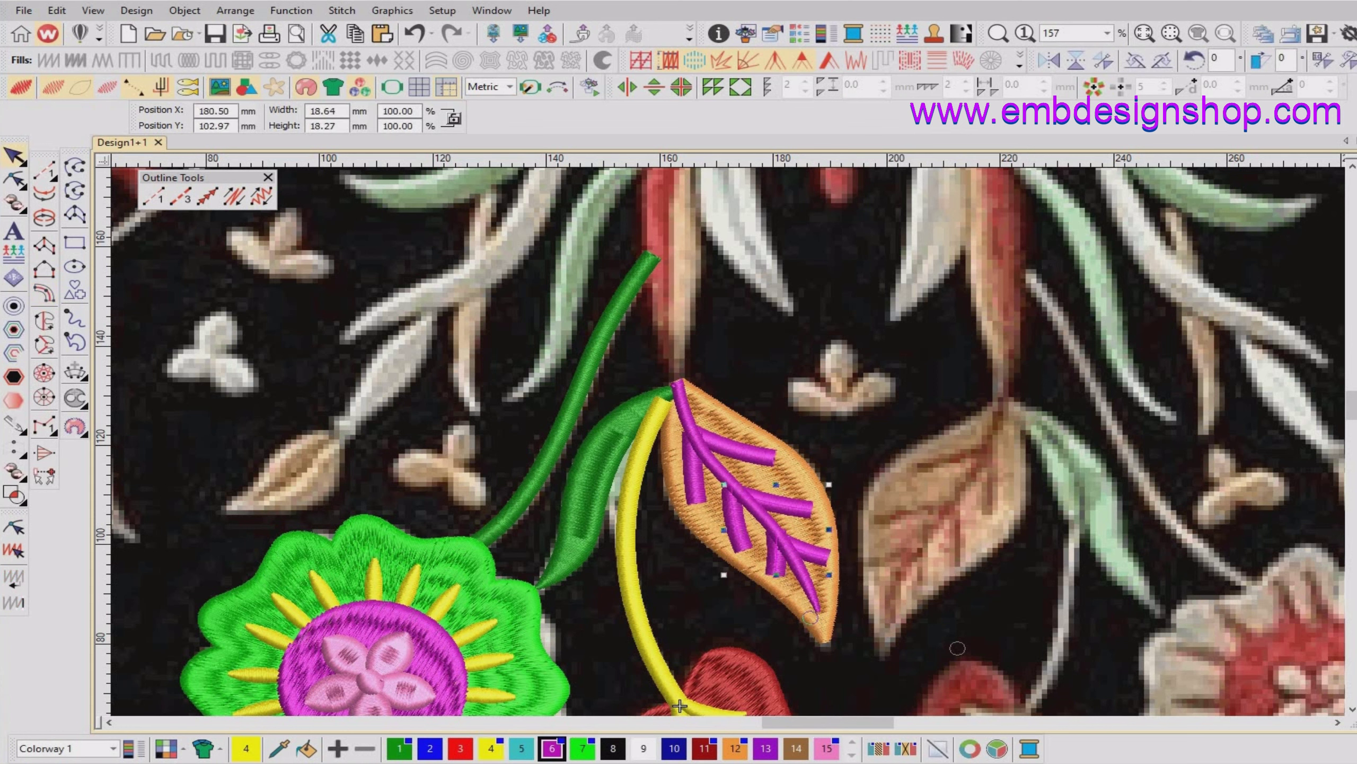
key("alt+Return")
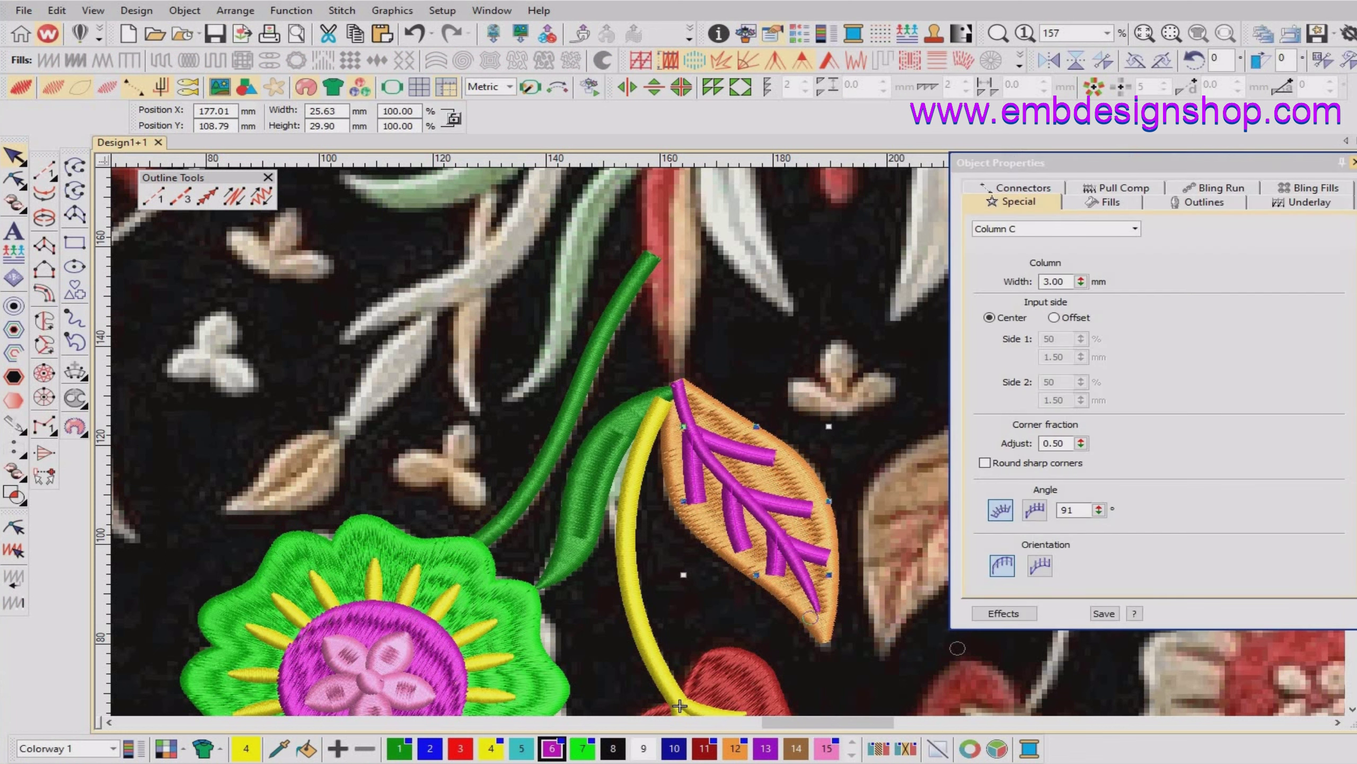
type("2")
key("Return")
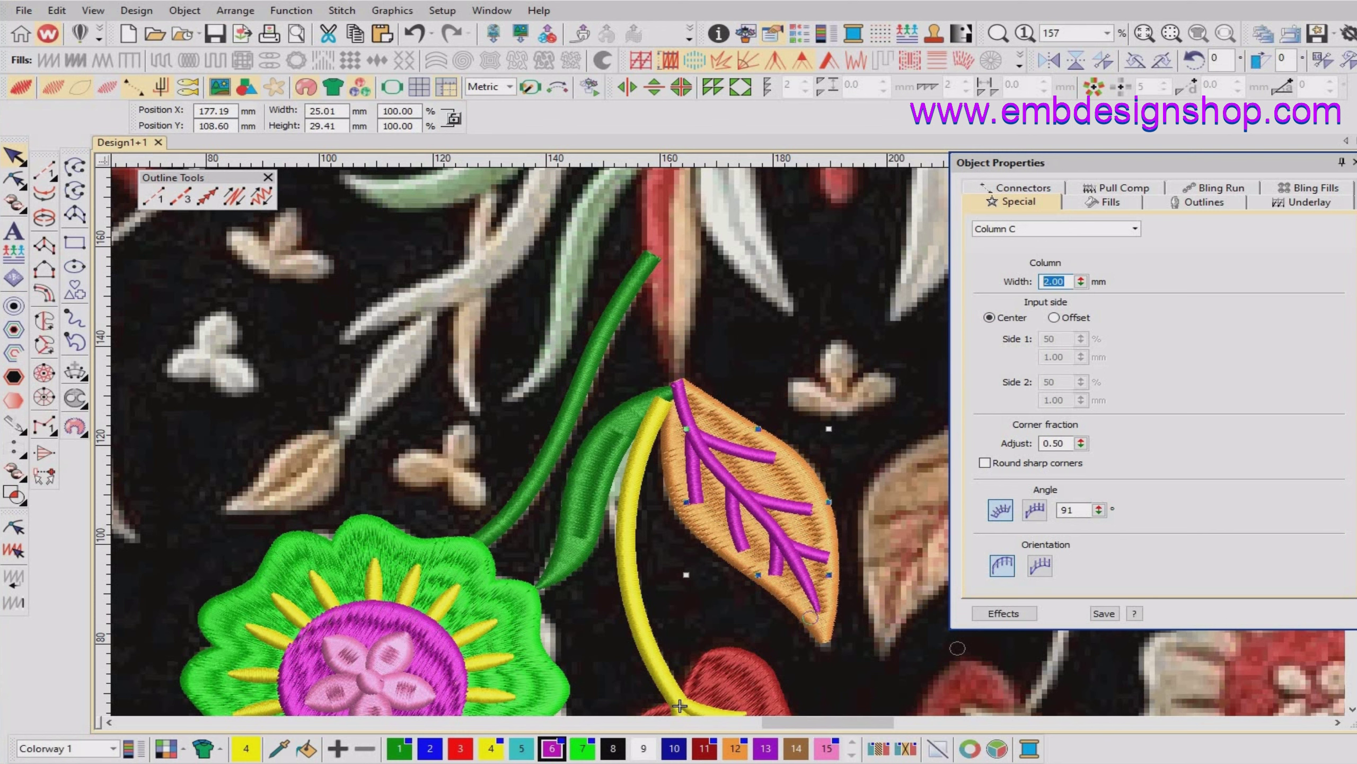
type("1.5")
key("Return")
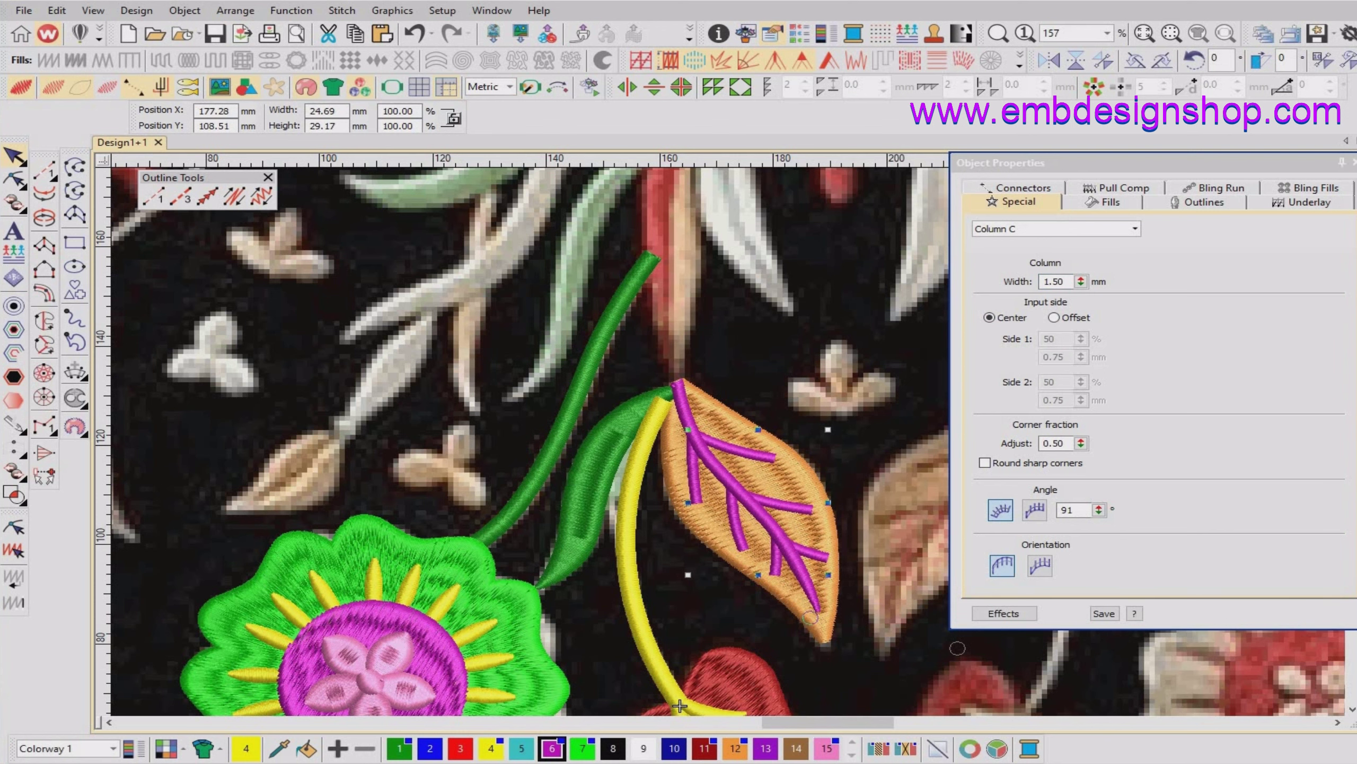
key("shift+z")
left_click(1353, 163)
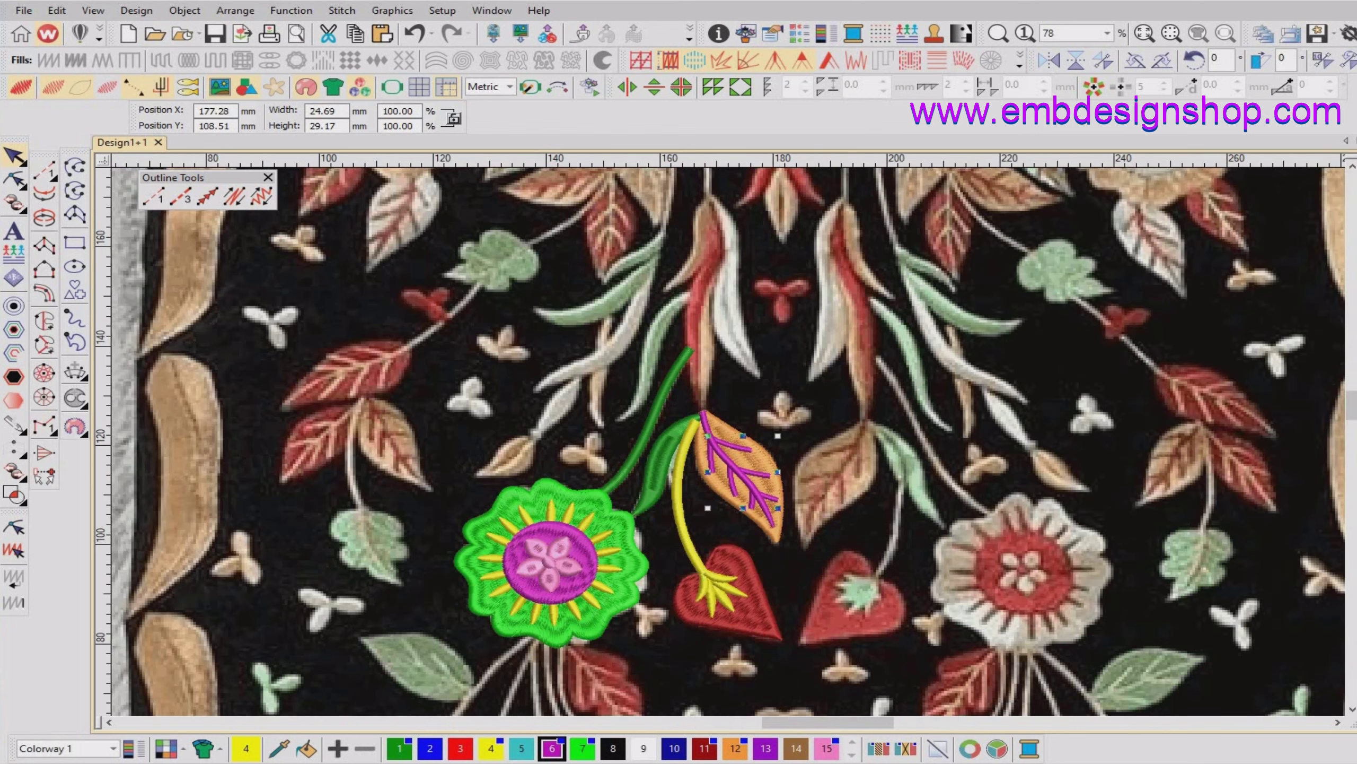
Examine the stitches of the leaf's vein columns close up with the realistic stitch view off.
key("z")
key("z")
key("z")
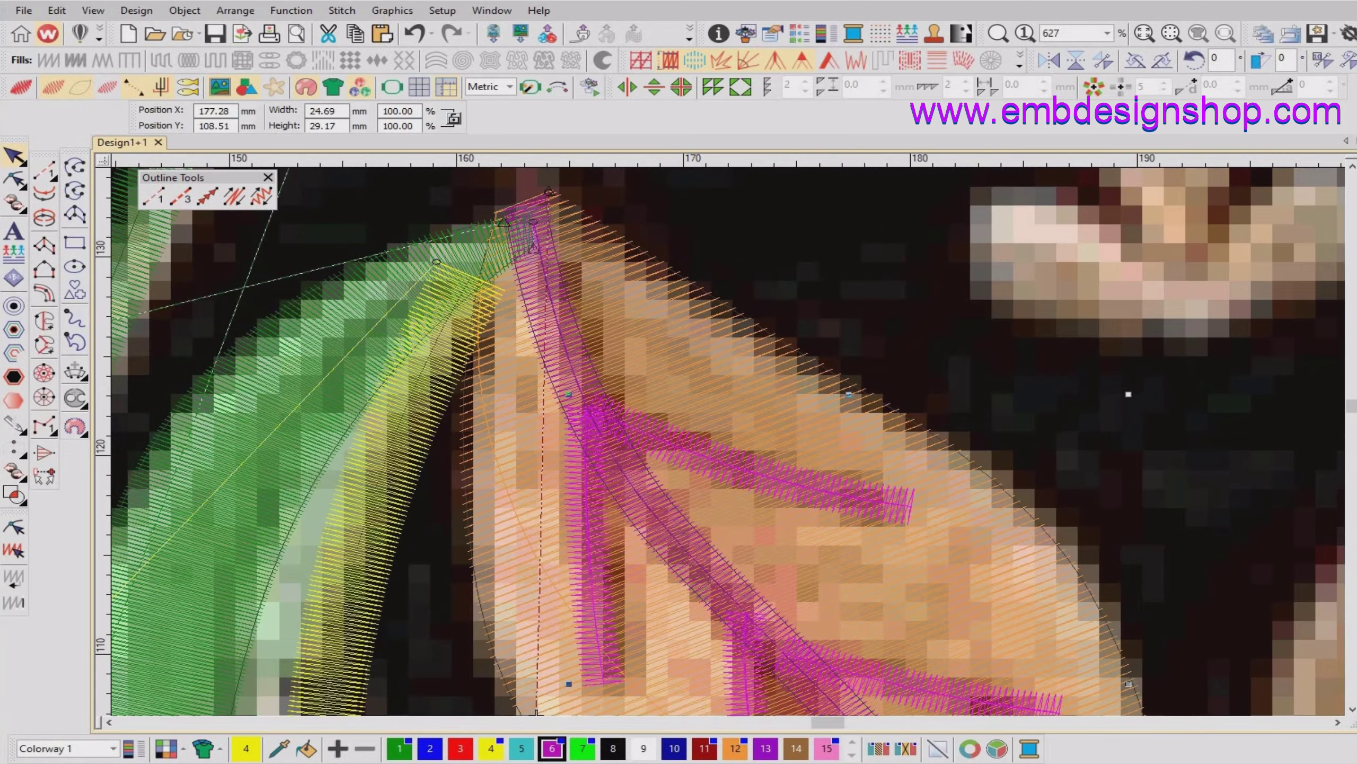
key("shift+z")
key("shift+z")
key("shift+z")
key("Escape")
key("t")
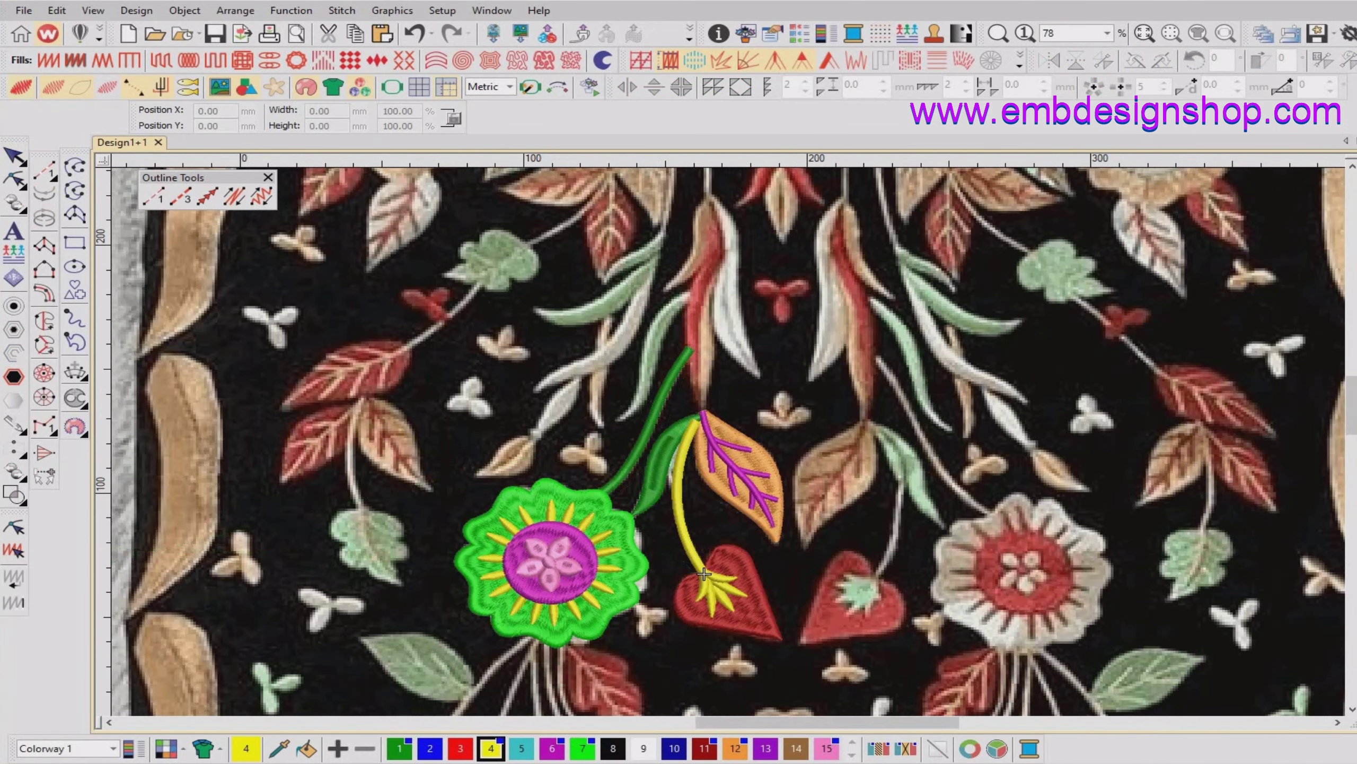
Taper the outer tip of the upper right side vein by deleting an end node and bringing its two corner nodes together.
key("z")
key("z")
left_click(748, 455)
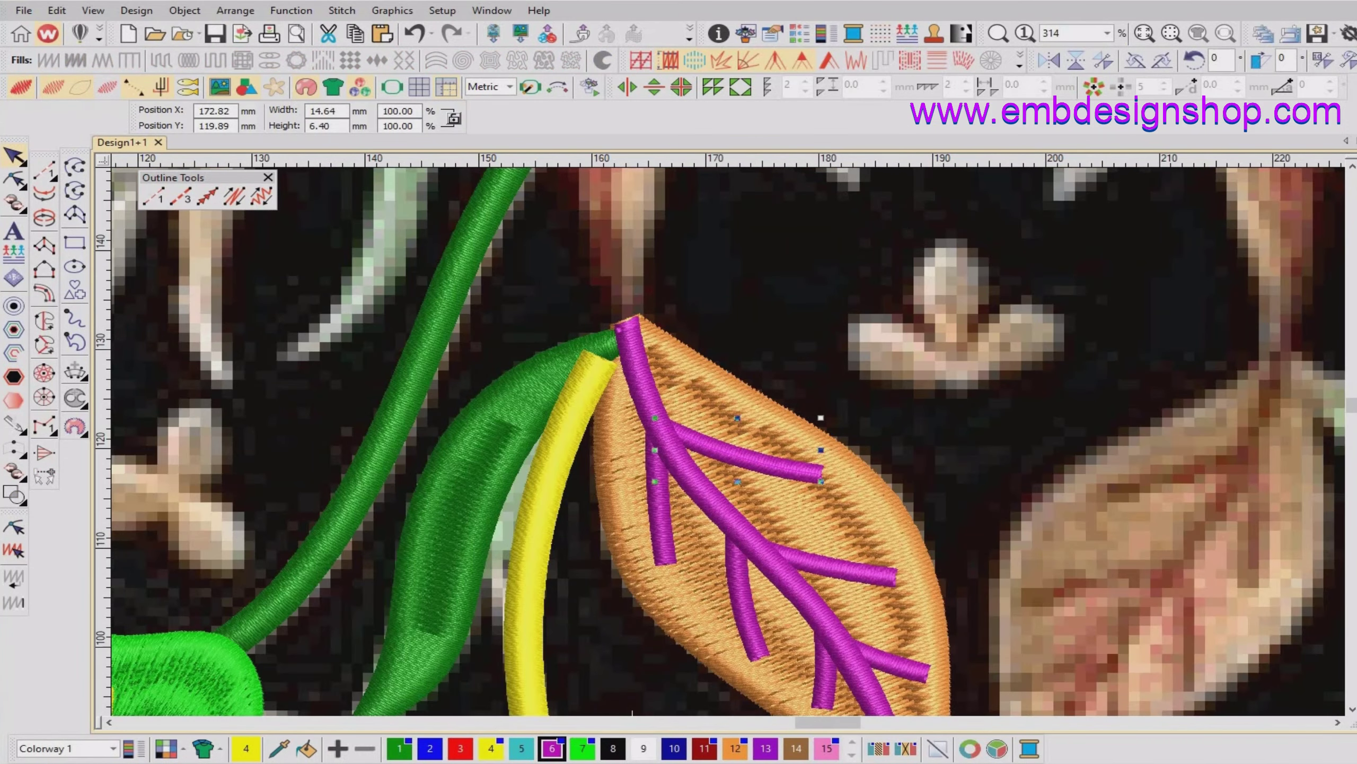
key("z")
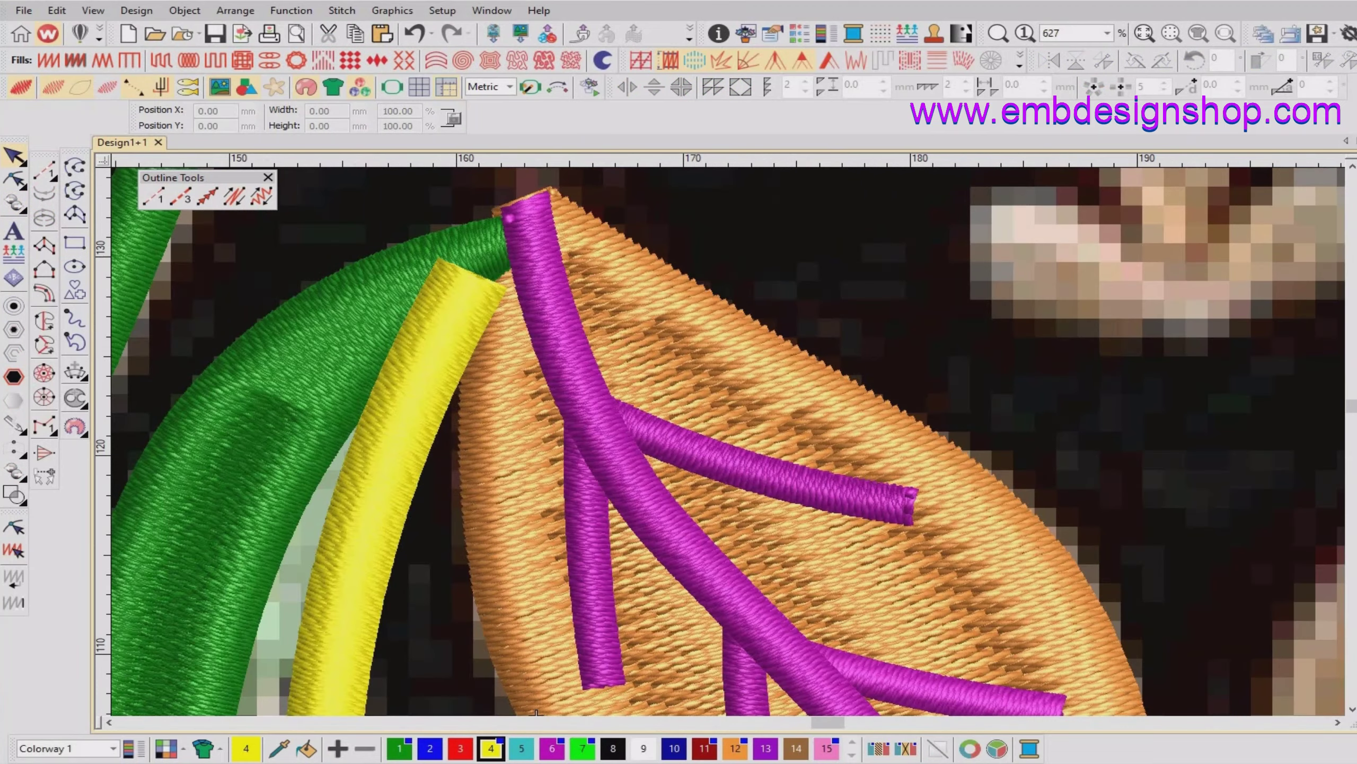
key("h")
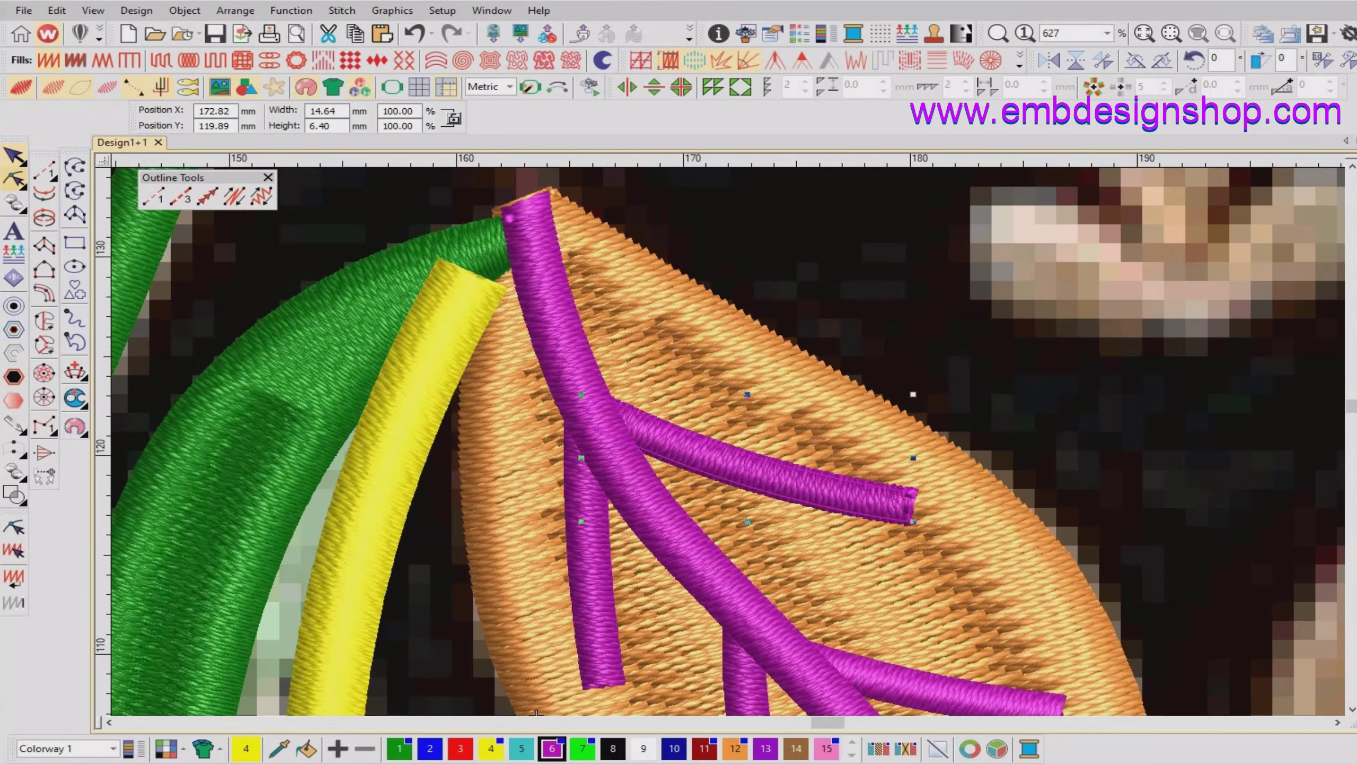
key("z")
key("Delete")
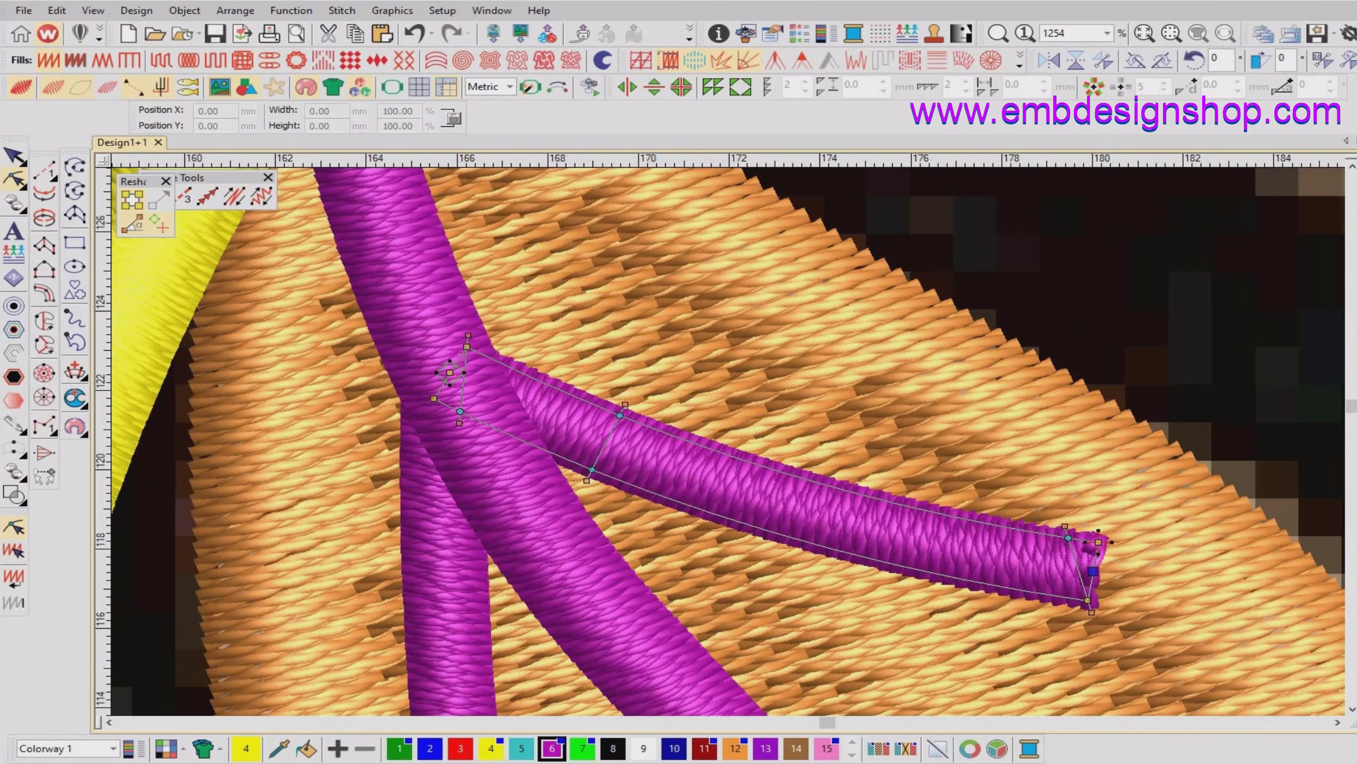
left_click_drag(1088, 600, 1100, 582)
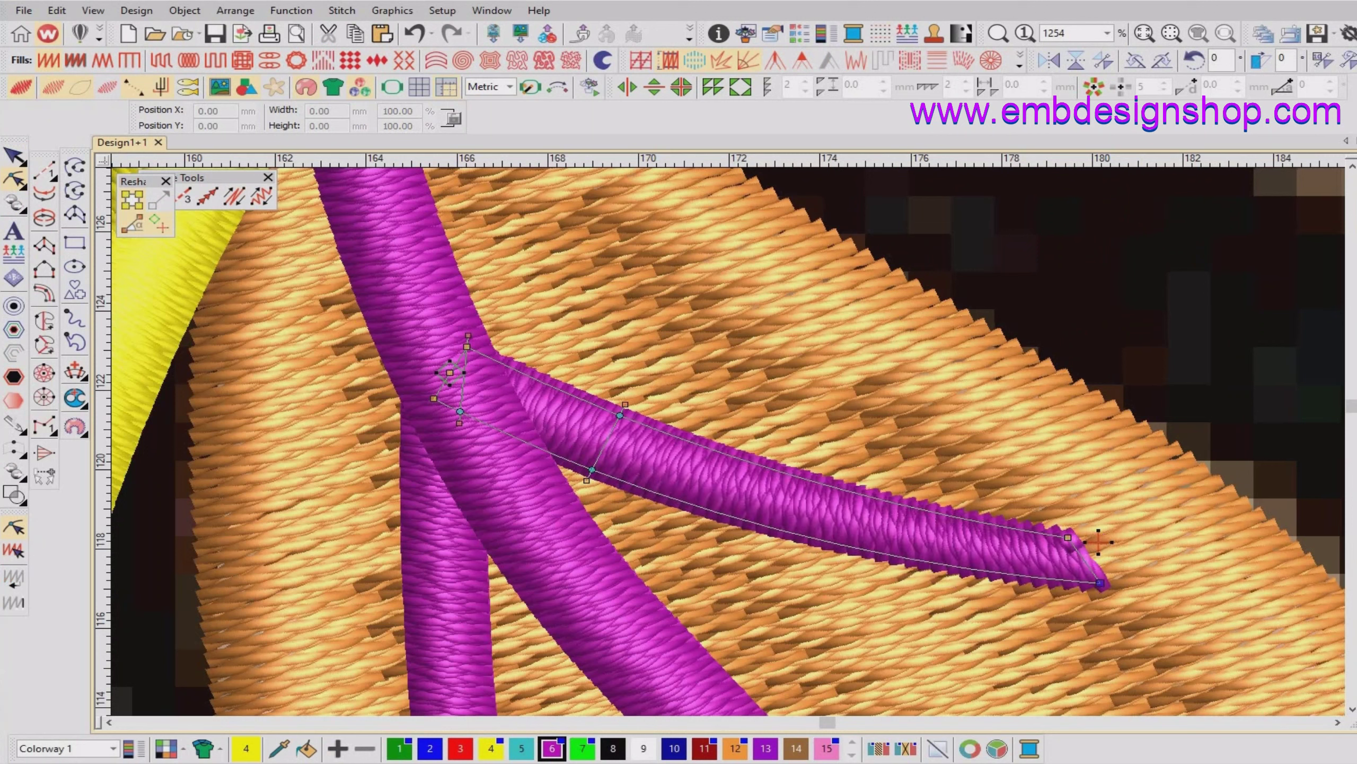
left_click_drag(1069, 537, 1103, 569)
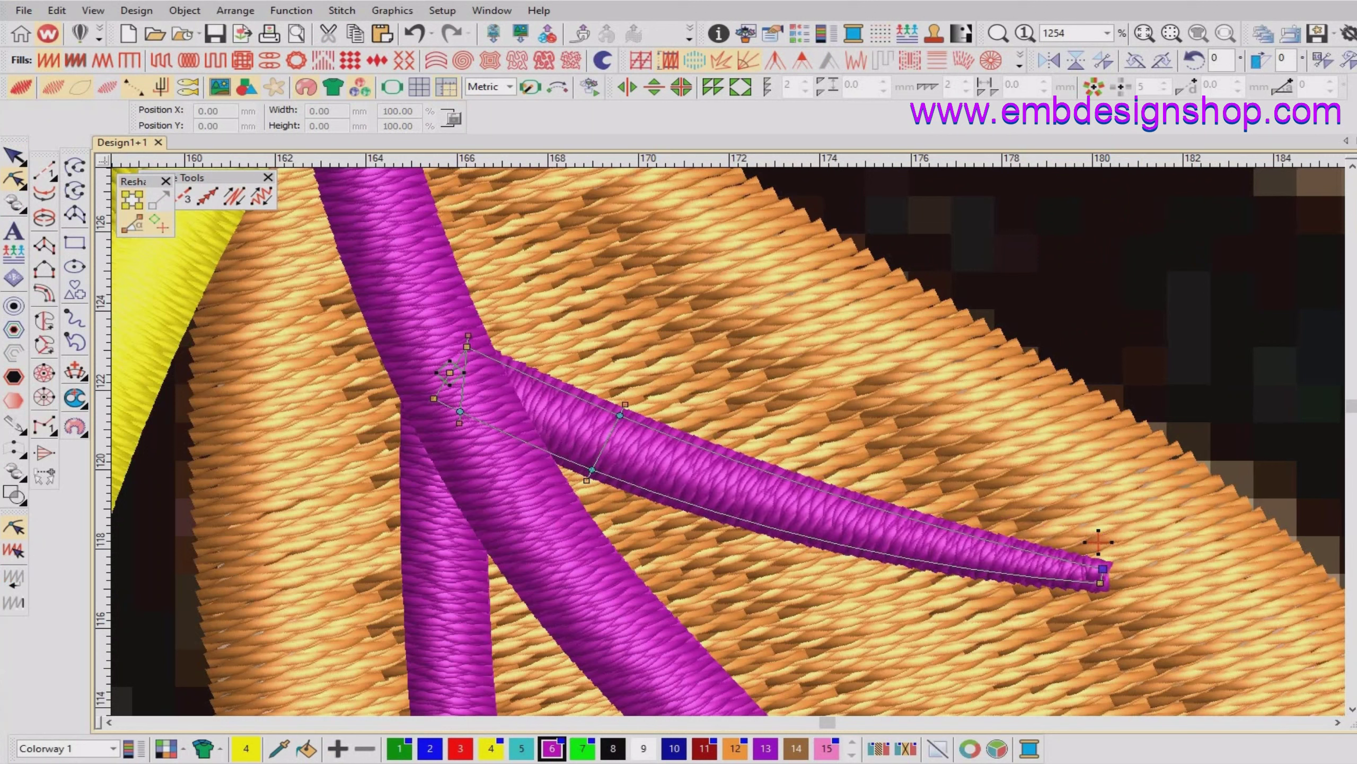
Delete the surplus node at the upper right side vein's inner end and move its outline nodes outward to broaden the base.
left_click(433, 398)
key("Delete")
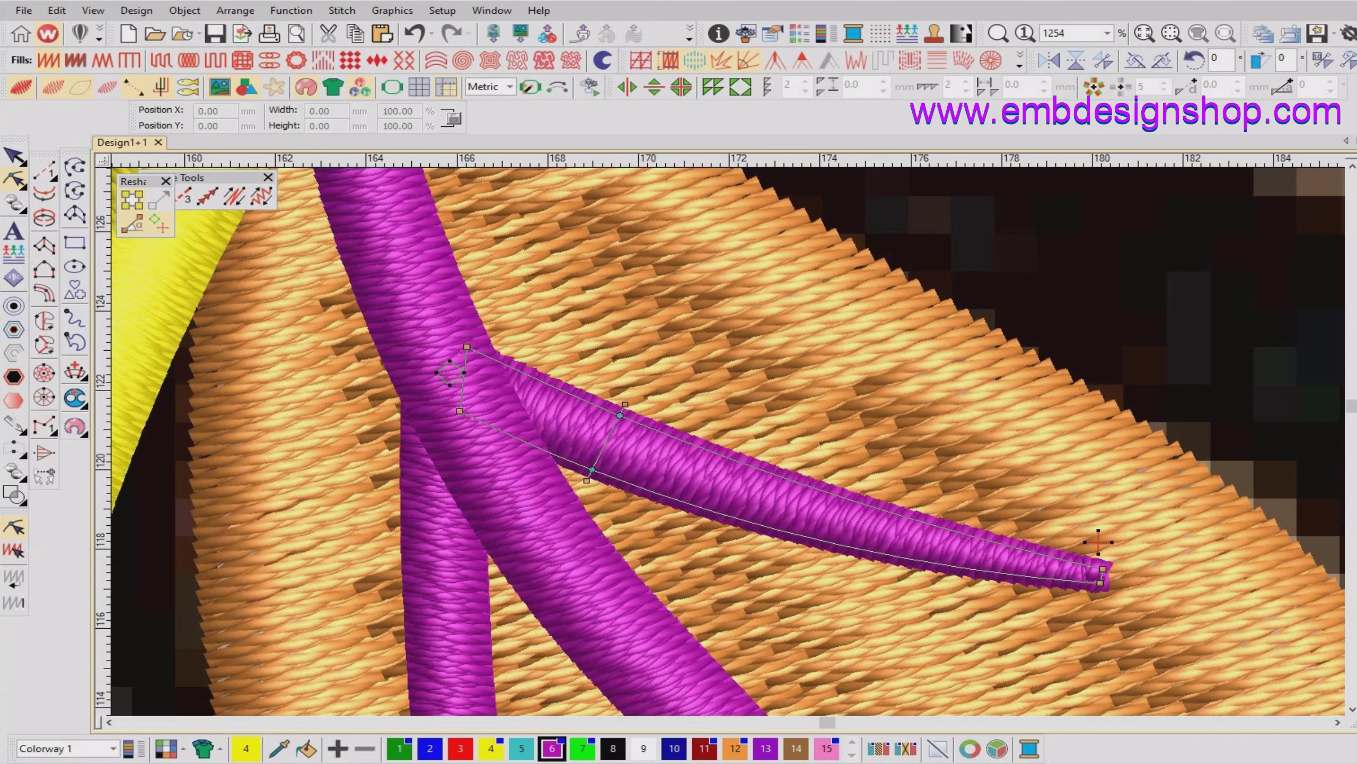
left_click_drag(467, 347, 461, 333)
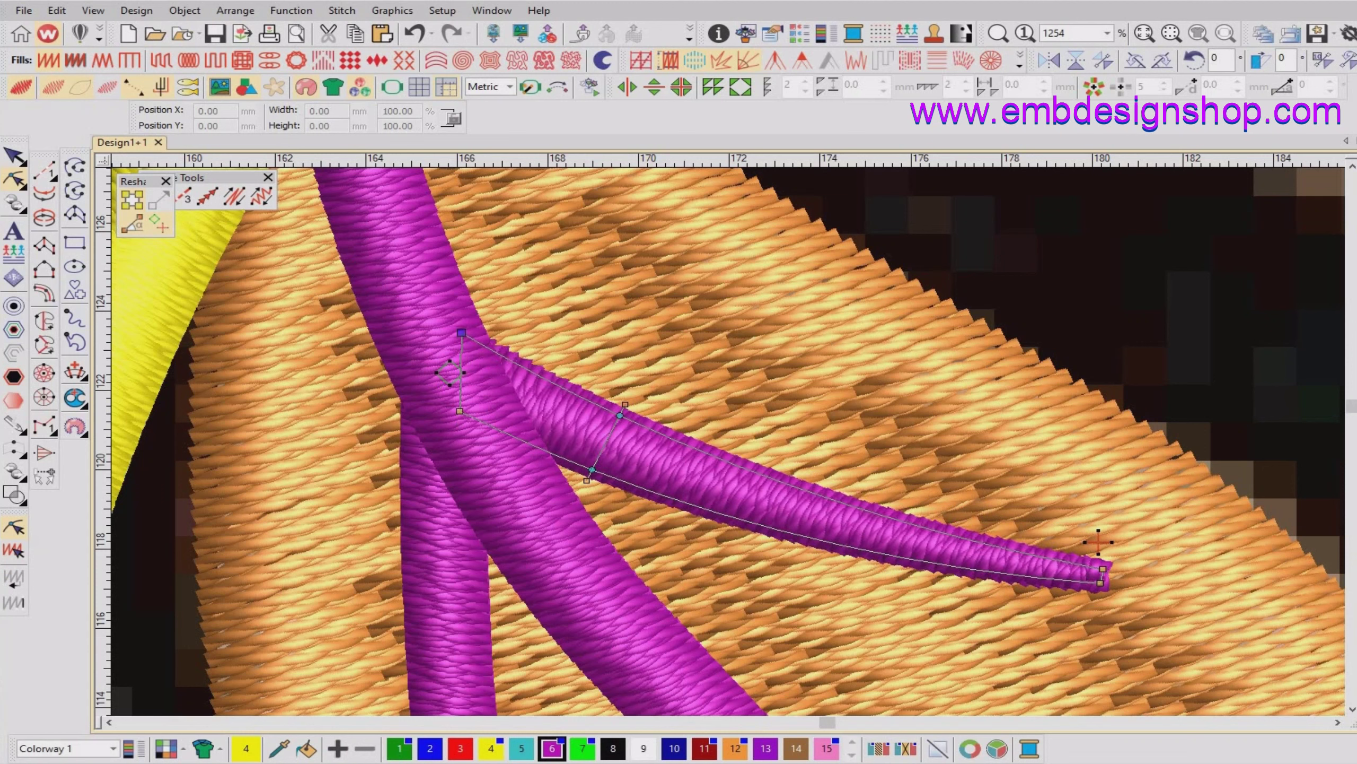
left_click_drag(593, 469, 589, 483)
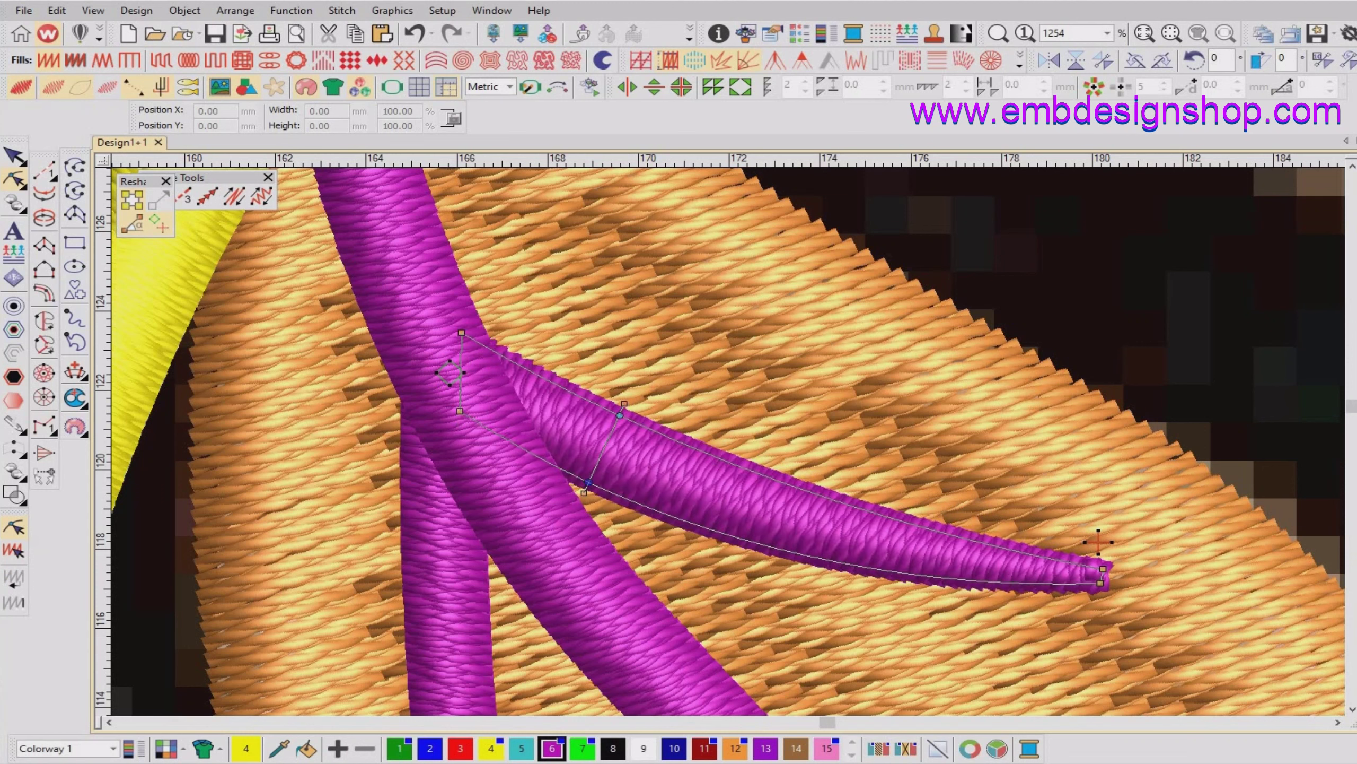
Shift the lower node at the upper right side vein's inner end slightly upward and finish reshaping that vein.
mouse_move(1098, 542)
left_mouse_down()
mouse_move(440, 409)
mouse_move(462, 404)
left_mouse_up()
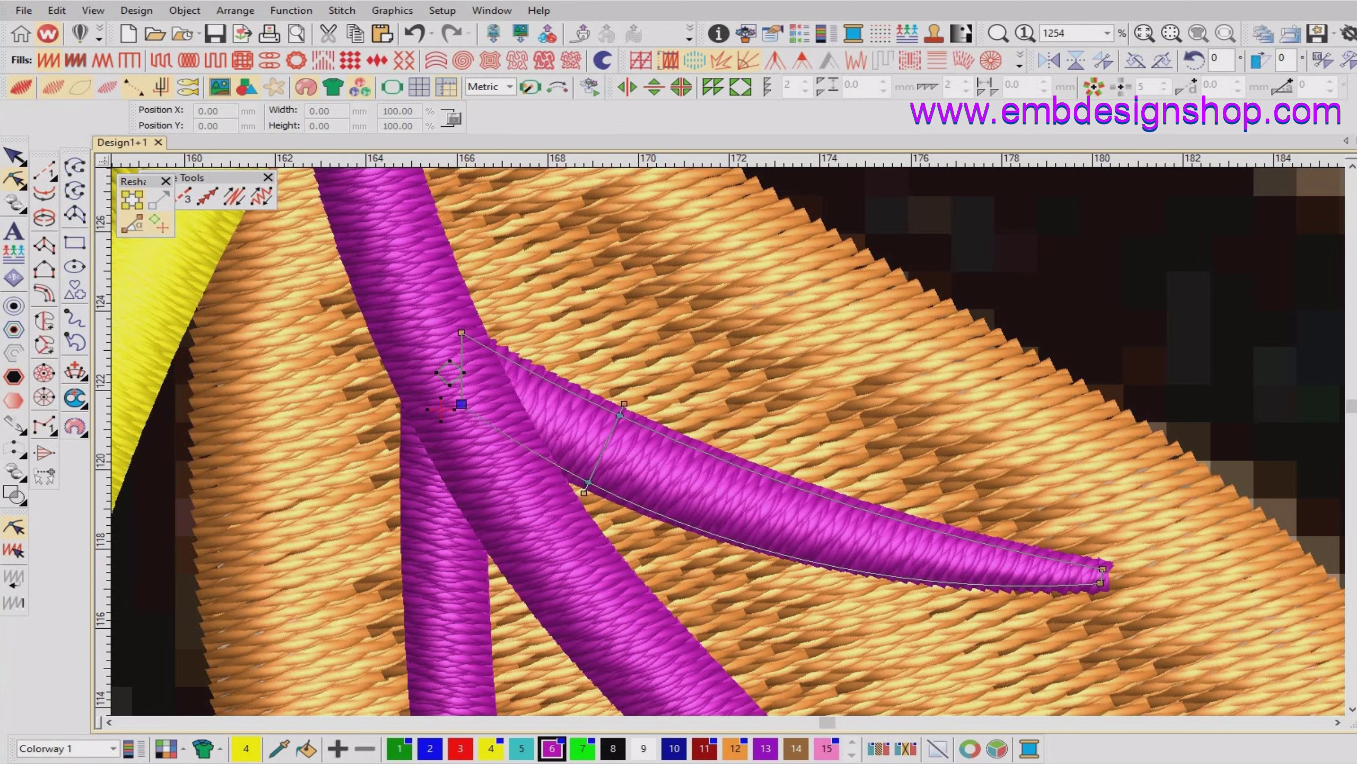
key("shift+z")
key("Escape")
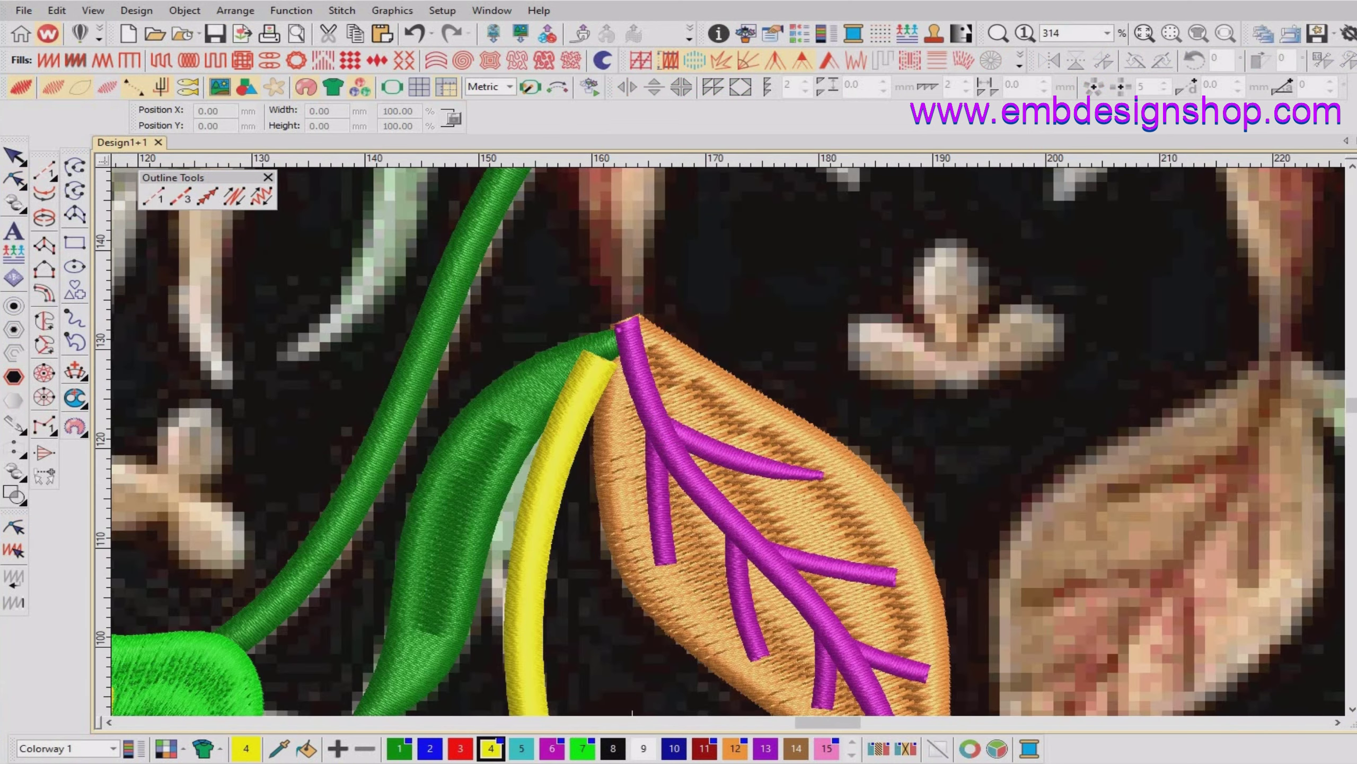
Taper the upper left side vein's outer tip by deleting its surplus end nodes and bringing the two corner nodes together.
left_click(662, 516)
key("Escape")
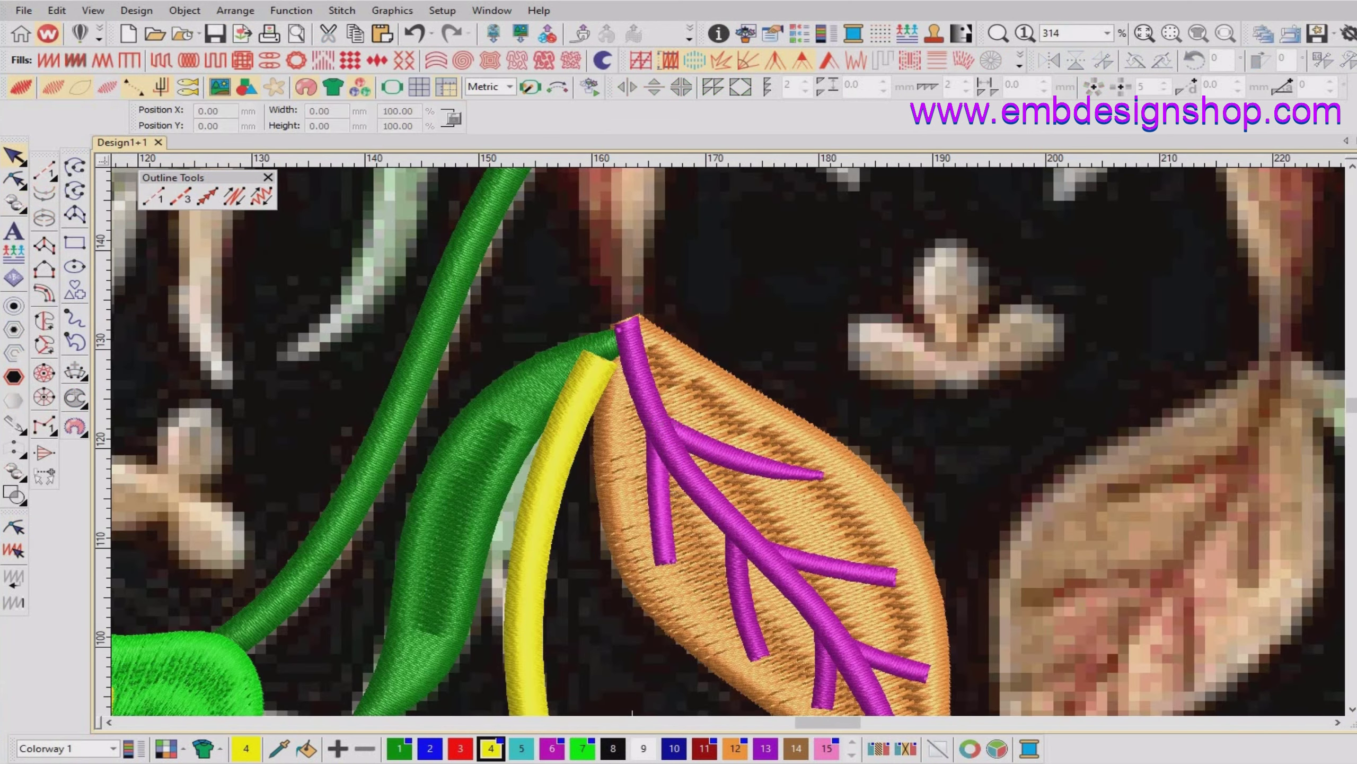
left_click(662, 516)
key("z")
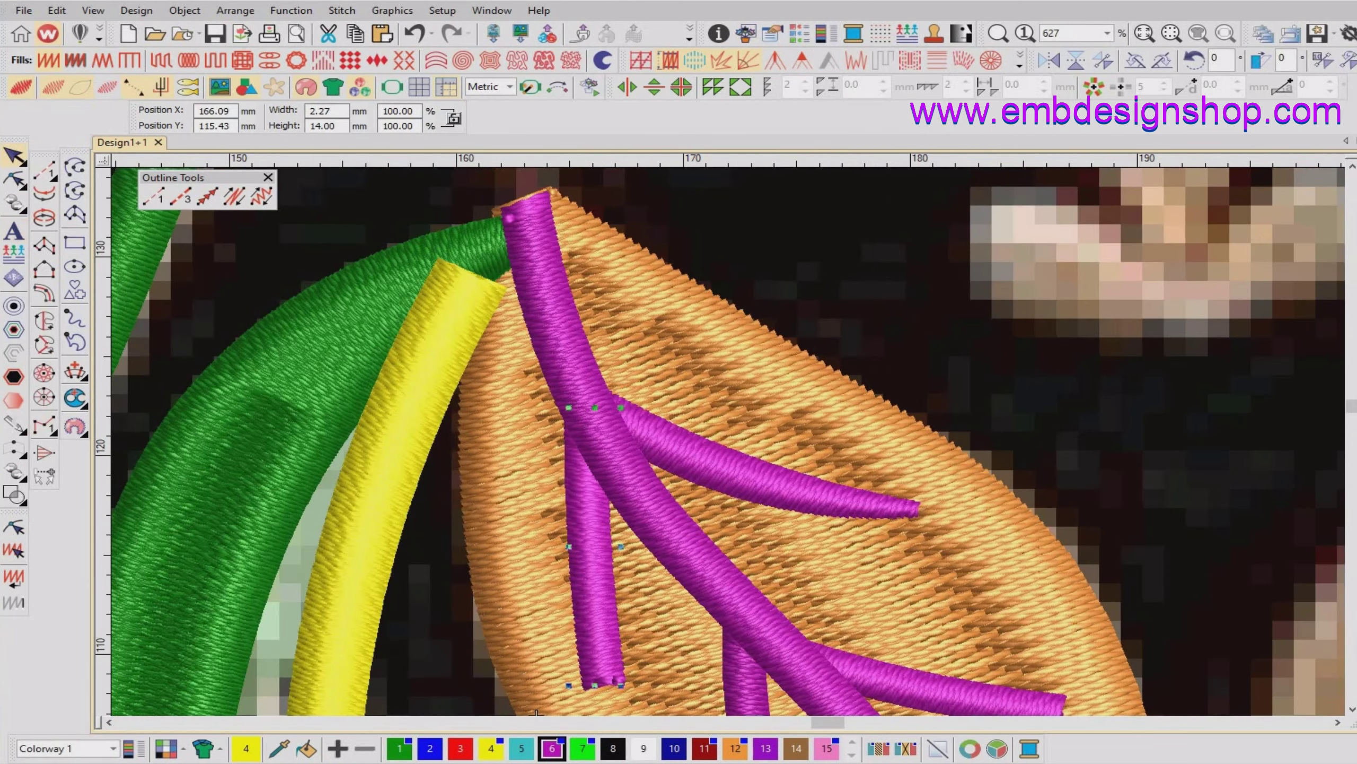
key("h")
key("z")
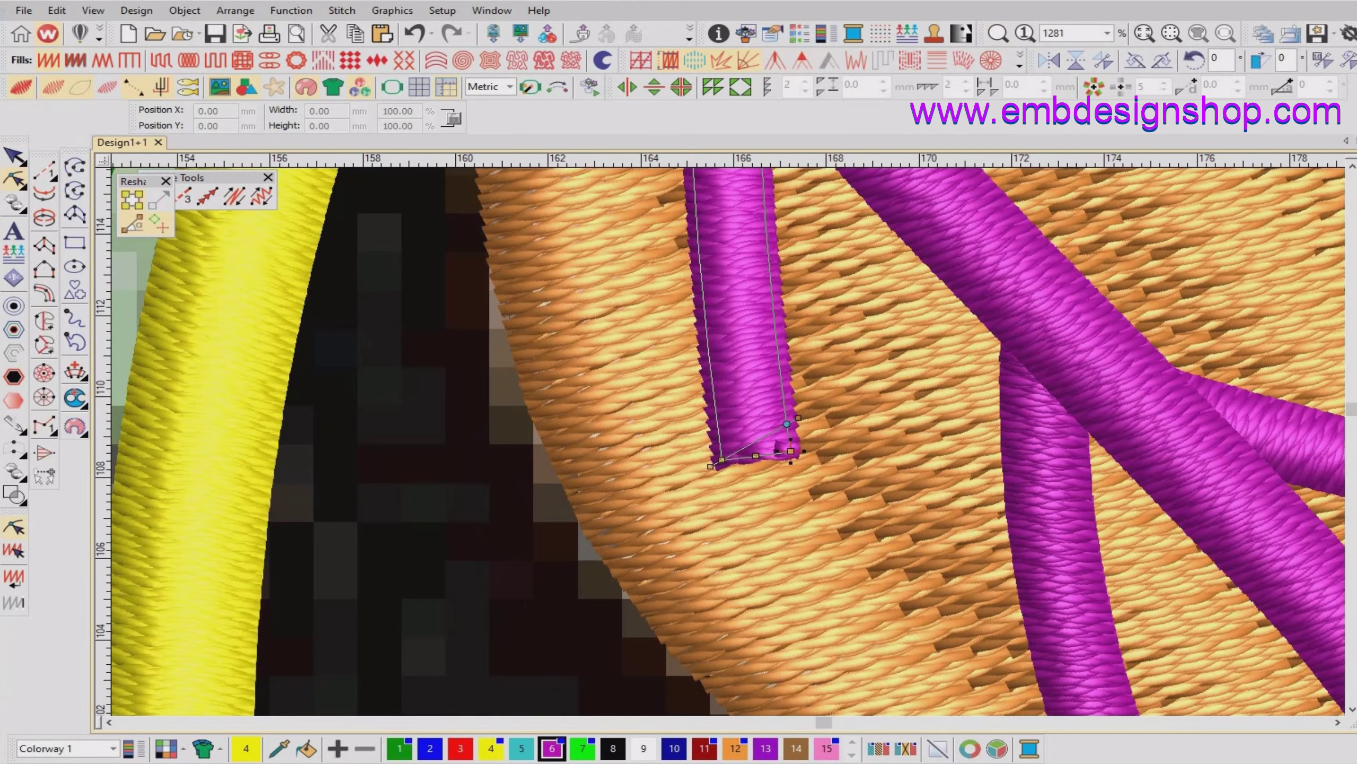
left_click(790, 450)
key("Delete")
left_click(787, 425)
key("Delete")
mouse_move(755, 456)
left_mouse_down()
mouse_move(785, 453)
mouse_move(758, 456)
left_mouse_up()
key("shift+z")
key("shift+z")
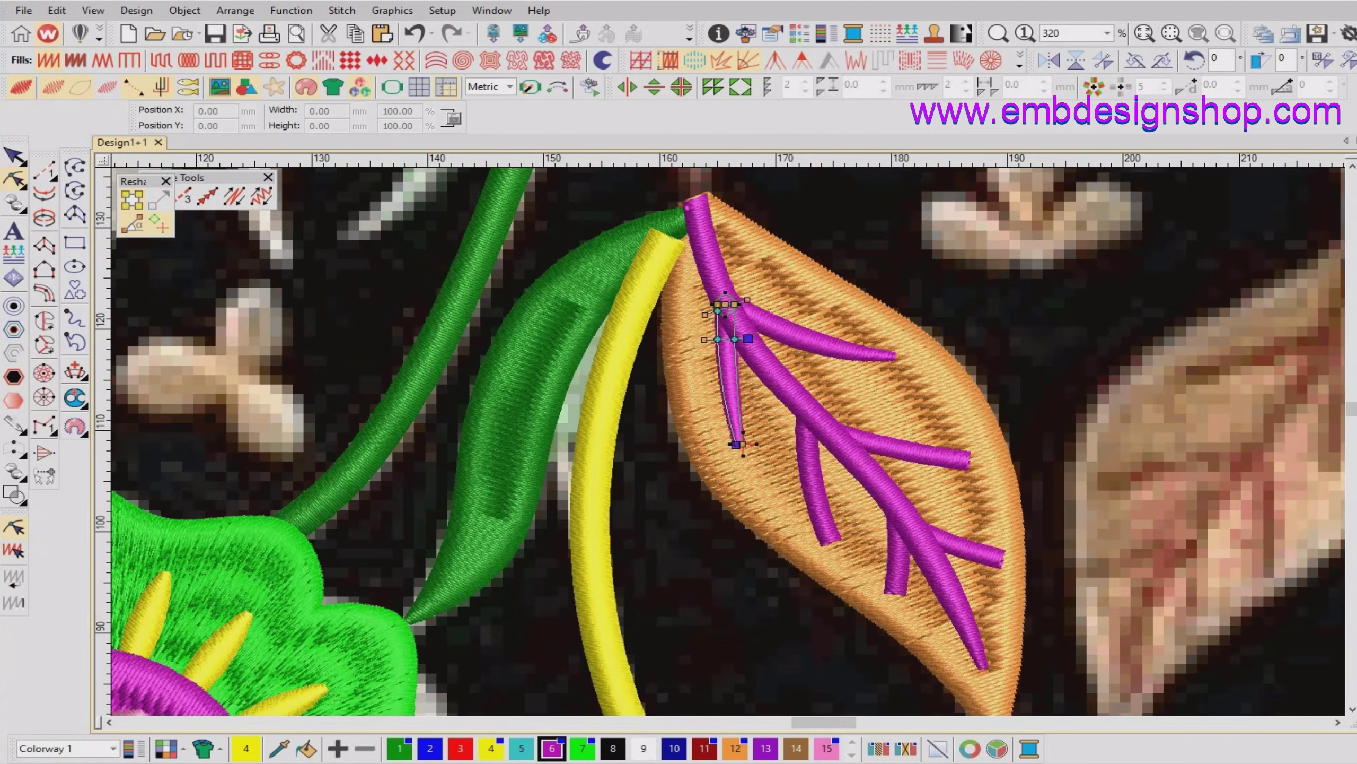
Delete the surplus nodes at the upper left side vein's inner end and reposition its nearby outline node.
key("b")
left_click_drag(477, 240, 881, 398)
left_click_drag(749, 335, 843, 405)
key("Delete")
left_click_drag(850, 503, 809, 369)
key("Return")
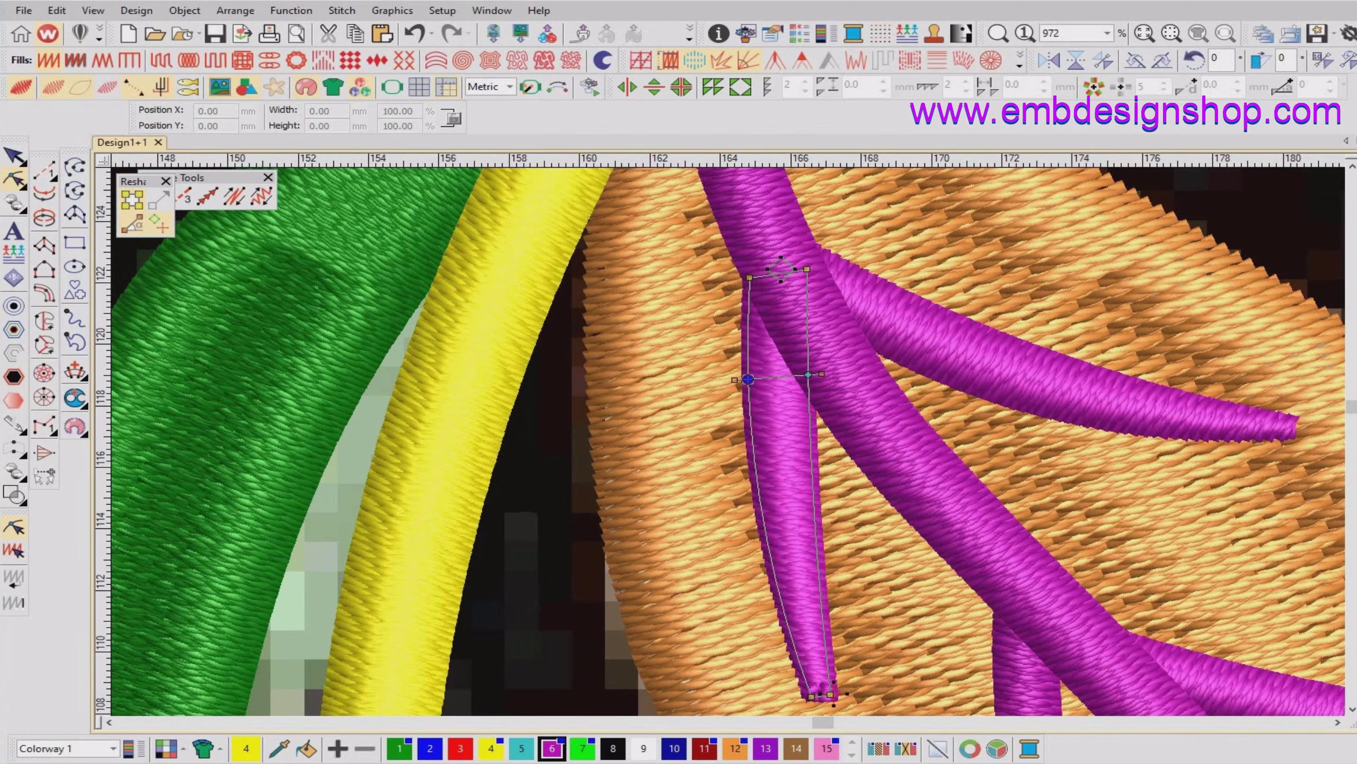
Bulge the upper left side vein's outer edge and slant its inner end along the central vein by moving outline nodes.
scroll(733, 435, "down", 4)
scroll(728, 441, "down", 2)
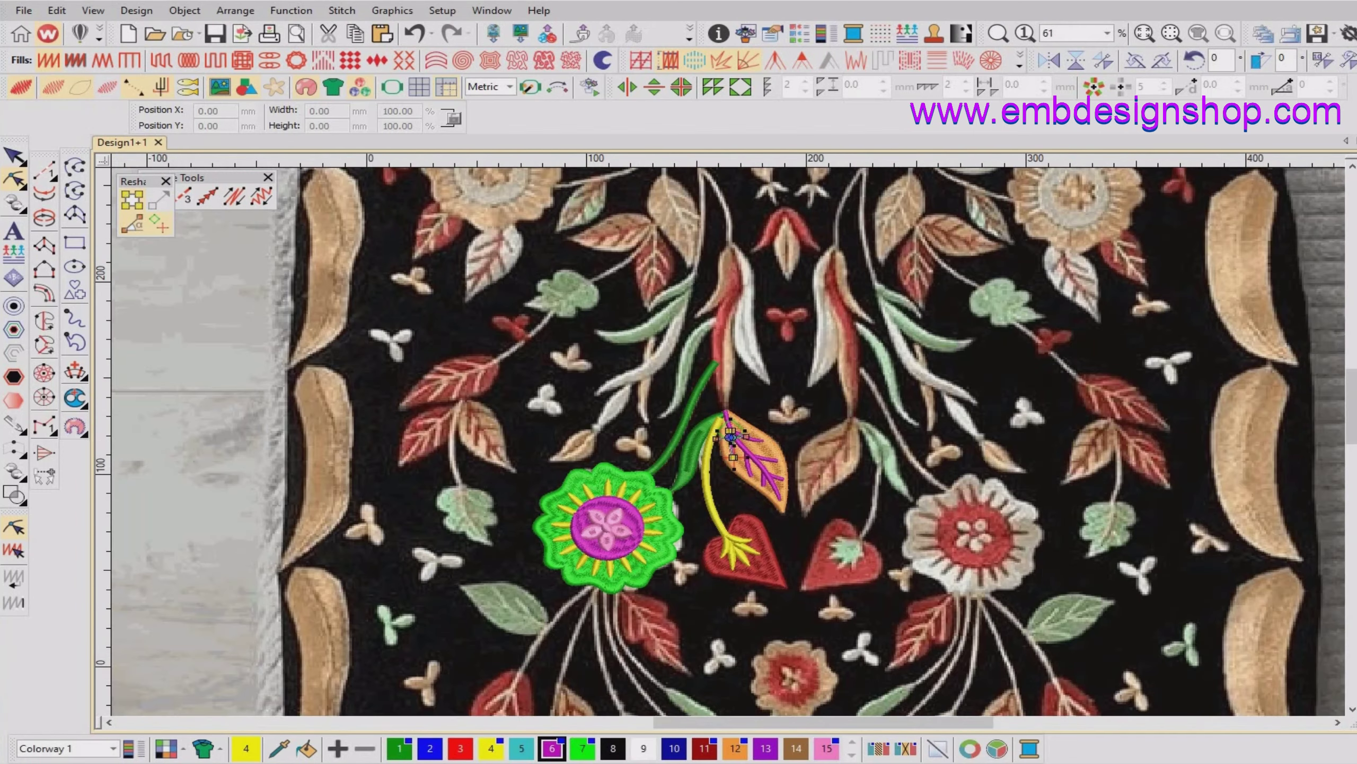
scroll(727, 441, "up", 3)
scroll(735, 439, "up", 2)
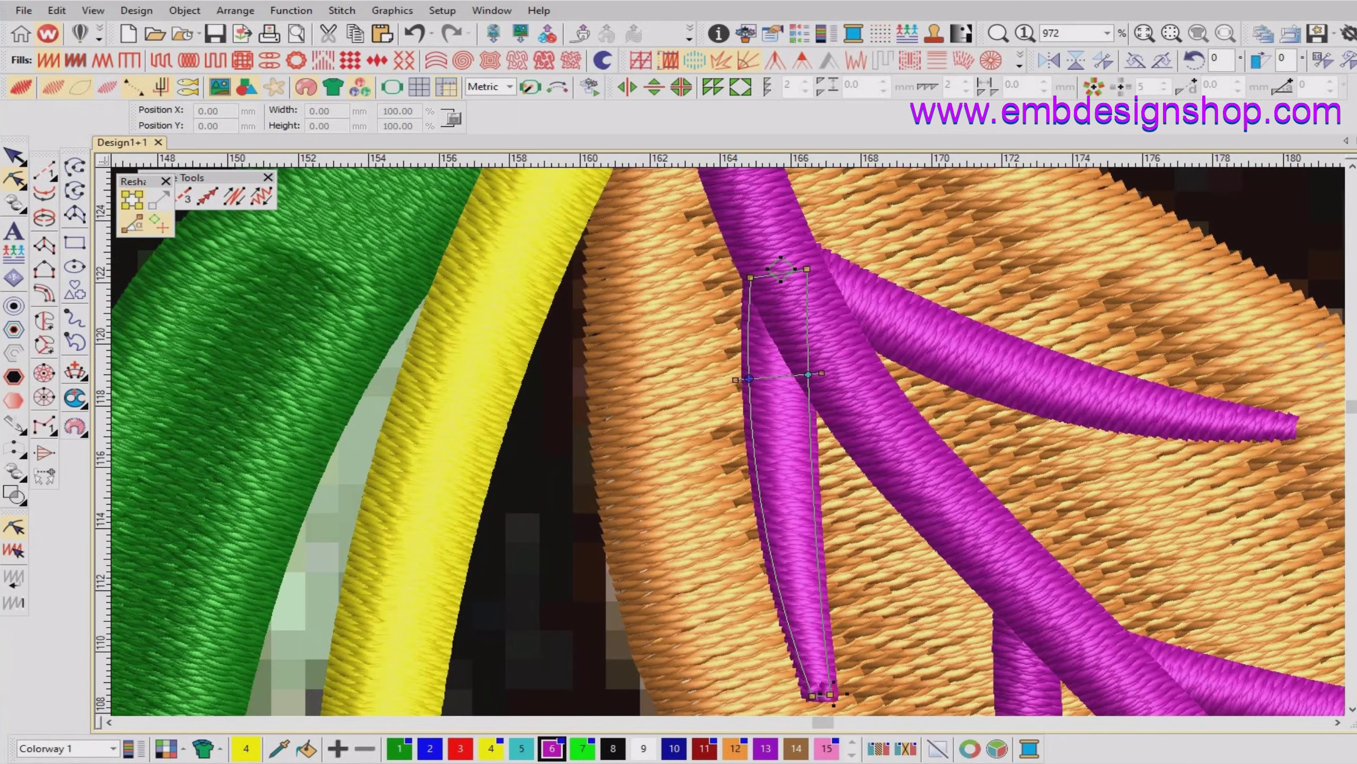
left_click_drag(749, 378, 744, 380)
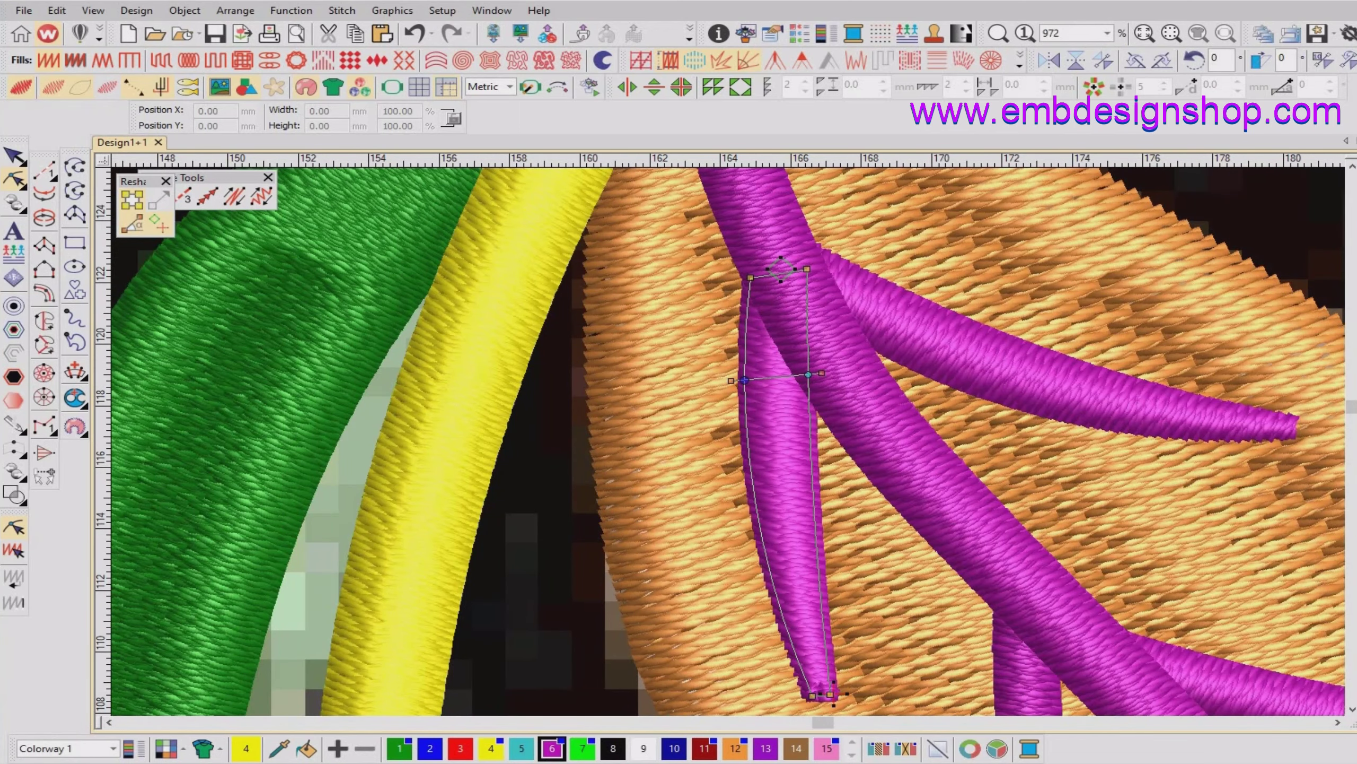
left_click_drag(750, 277, 807, 316)
left_click(809, 375)
left_click_drag(808, 375, 745, 404)
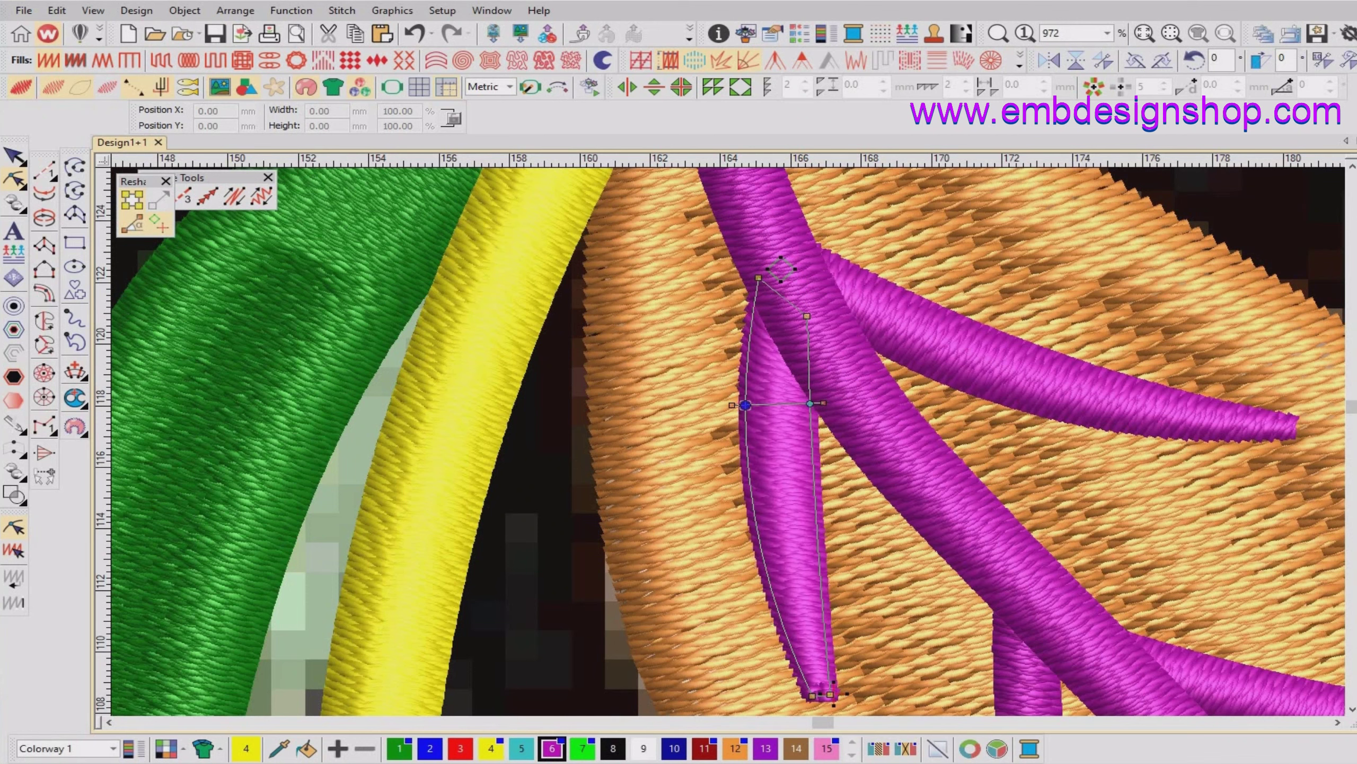
key("shift+z")
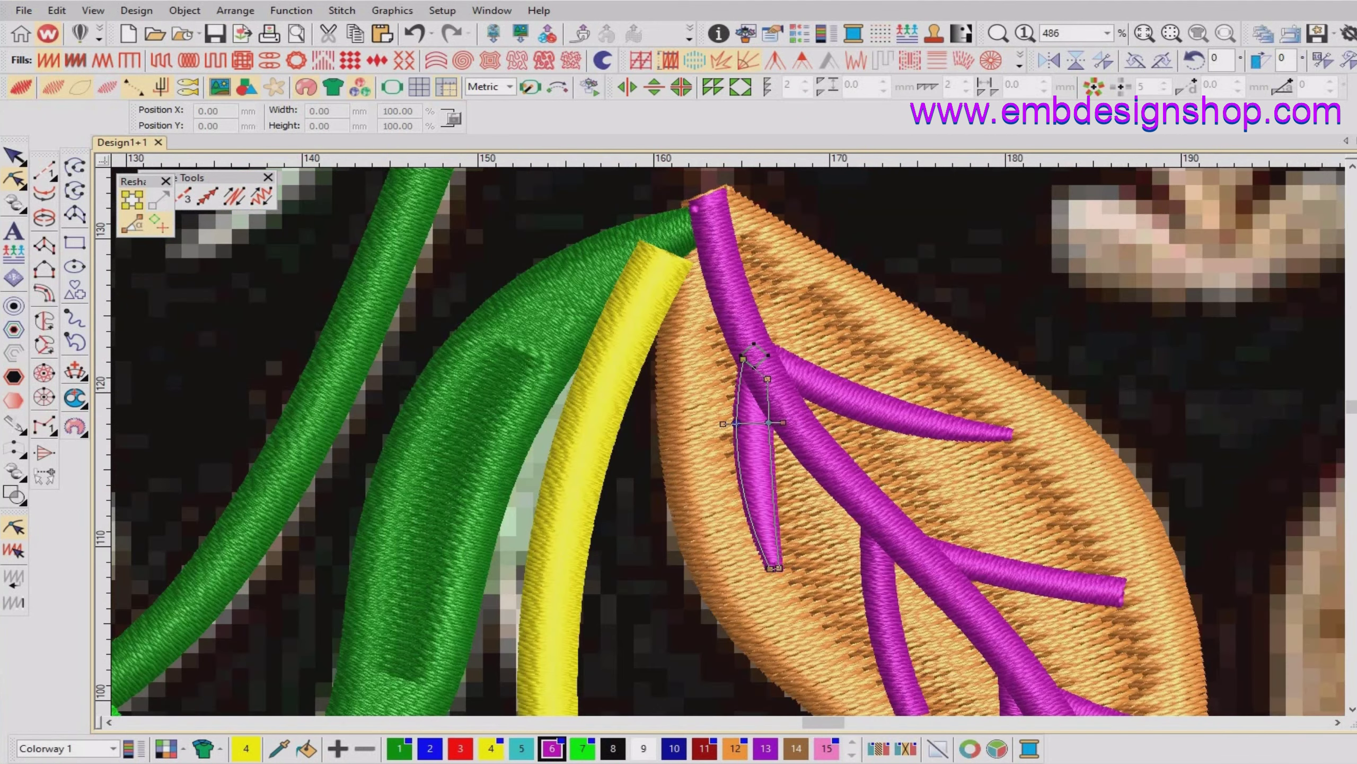
key("Escape")
key("shift+z")
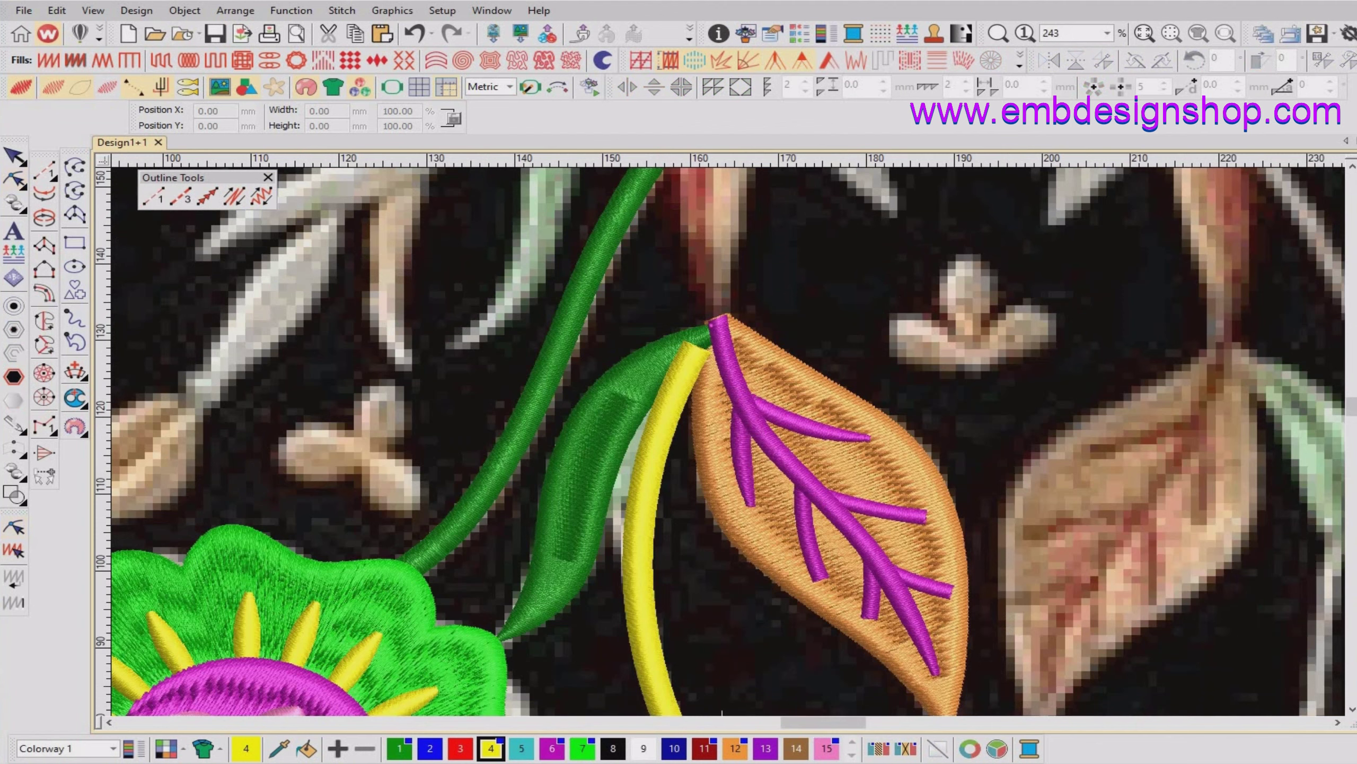
Taper the middle left side vein's outer tip by deleting surplus end nodes and moving its corner node toward the opposite one.
left_click_drag(608, 425, 948, 632)
left_click(802, 444)
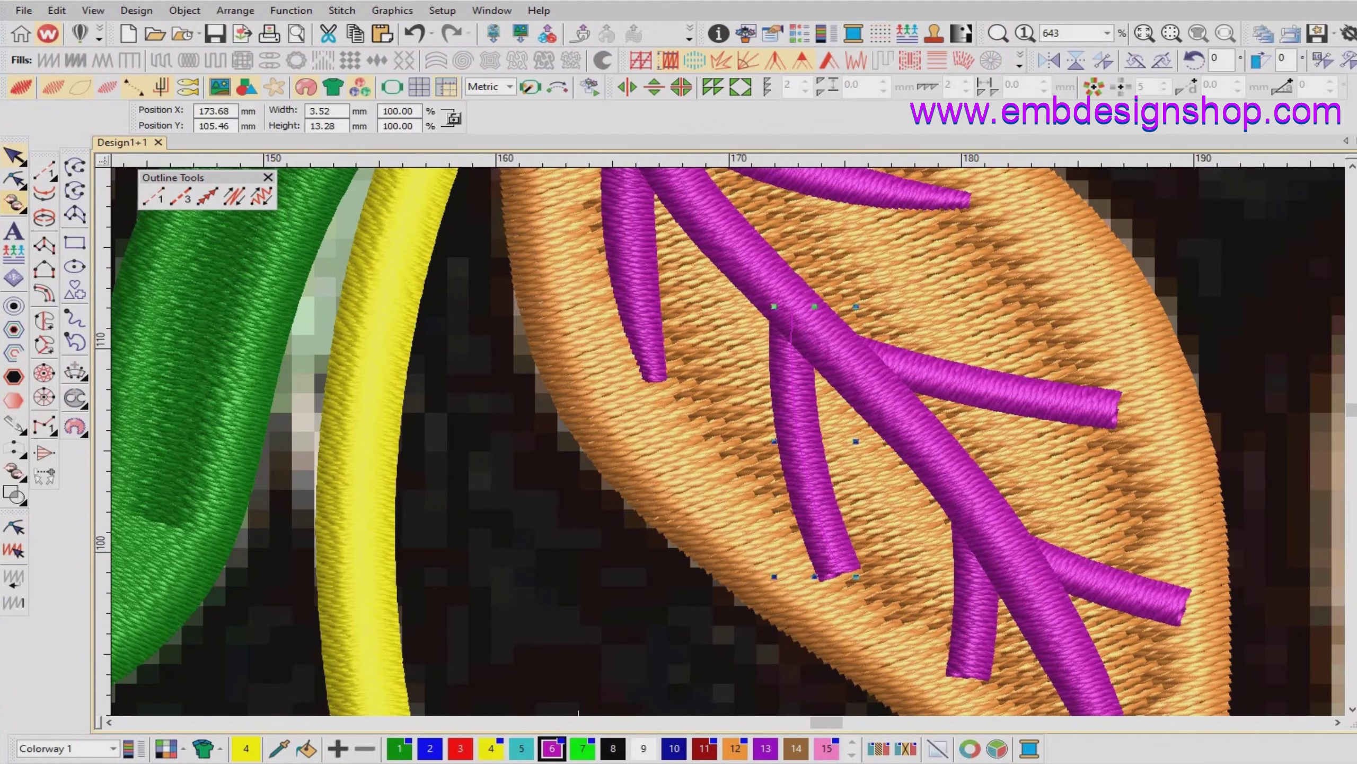
key("h")
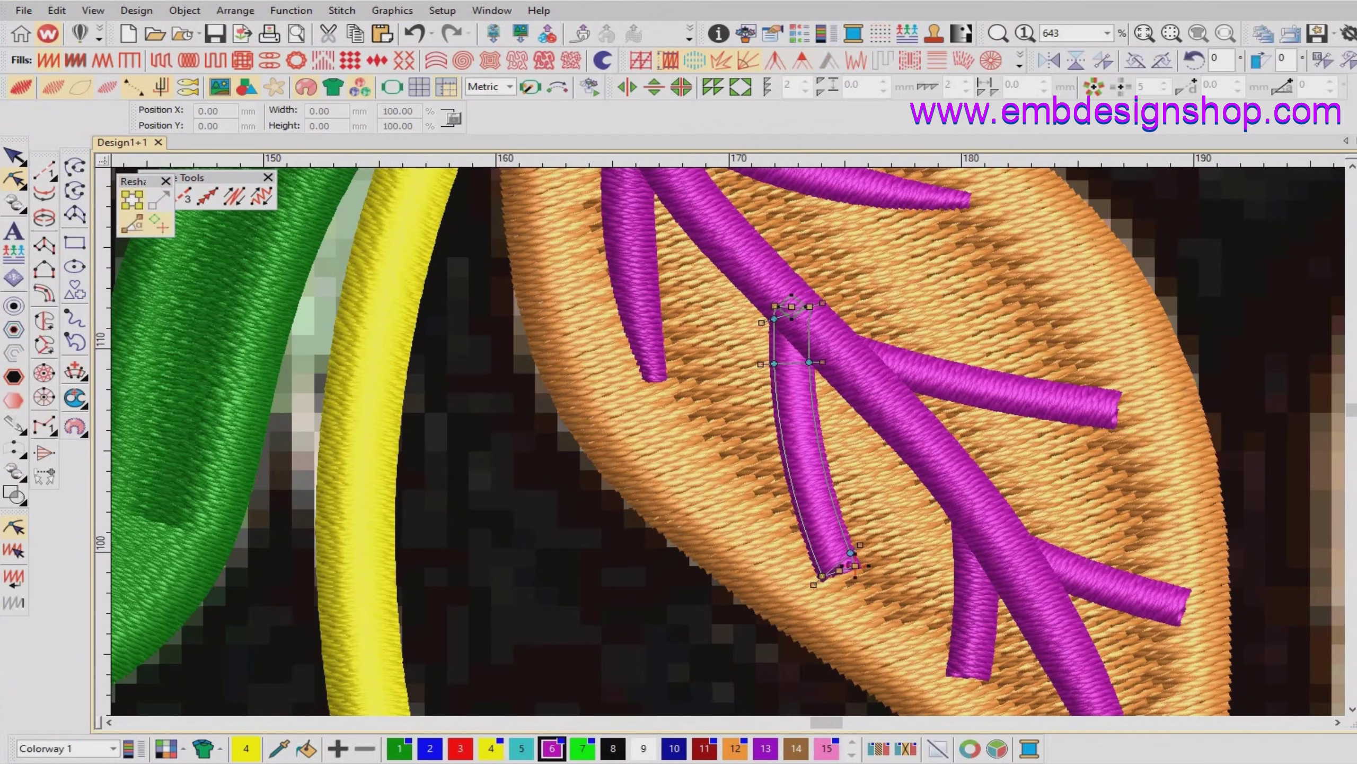
key("z")
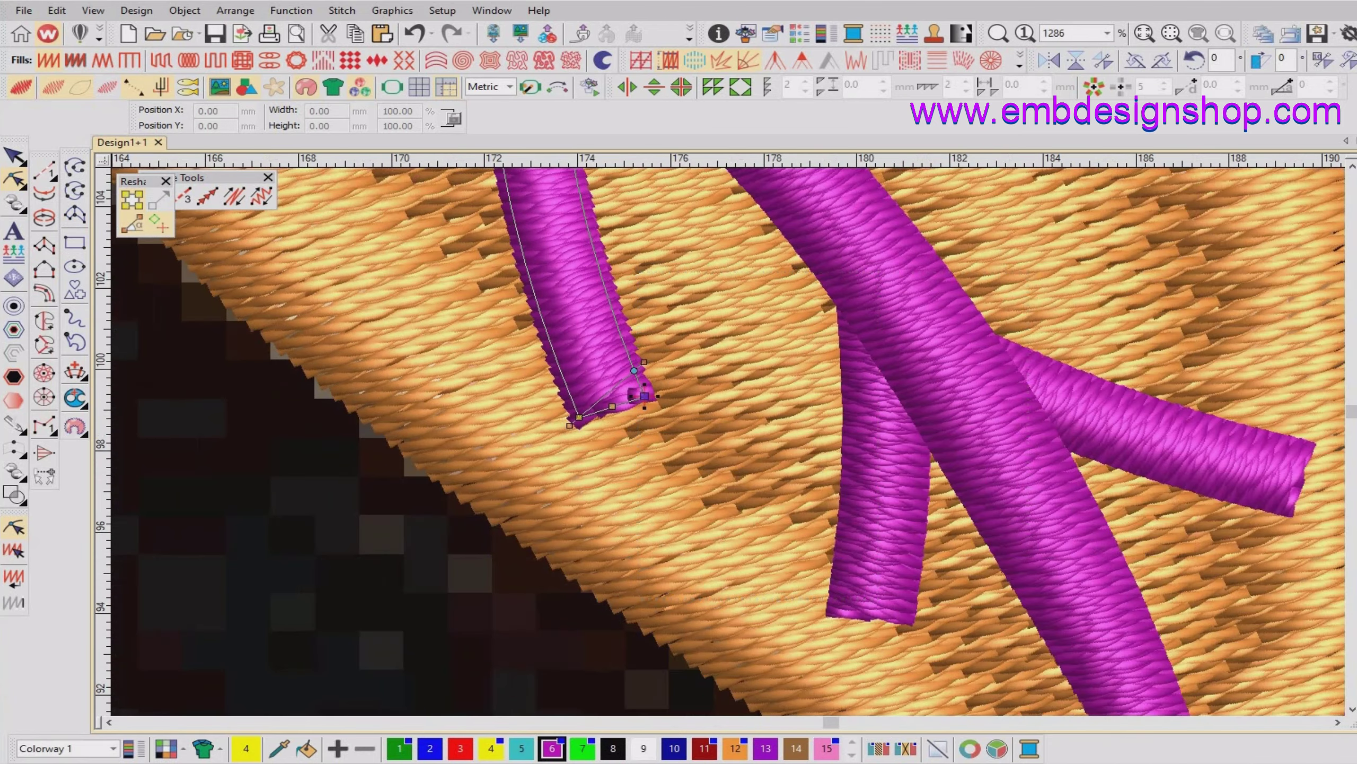
key("Delete")
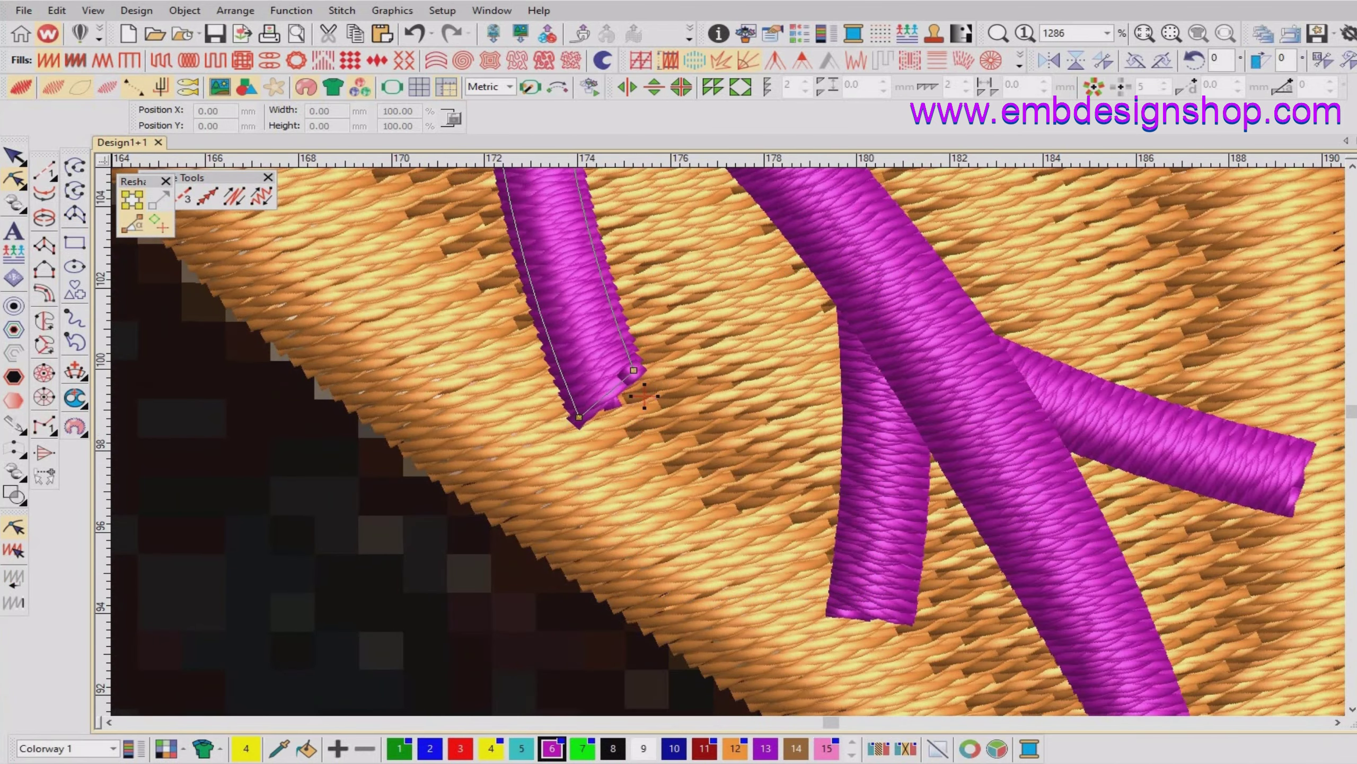
left_click_drag(634, 370, 621, 408)
key("x")
key("x")
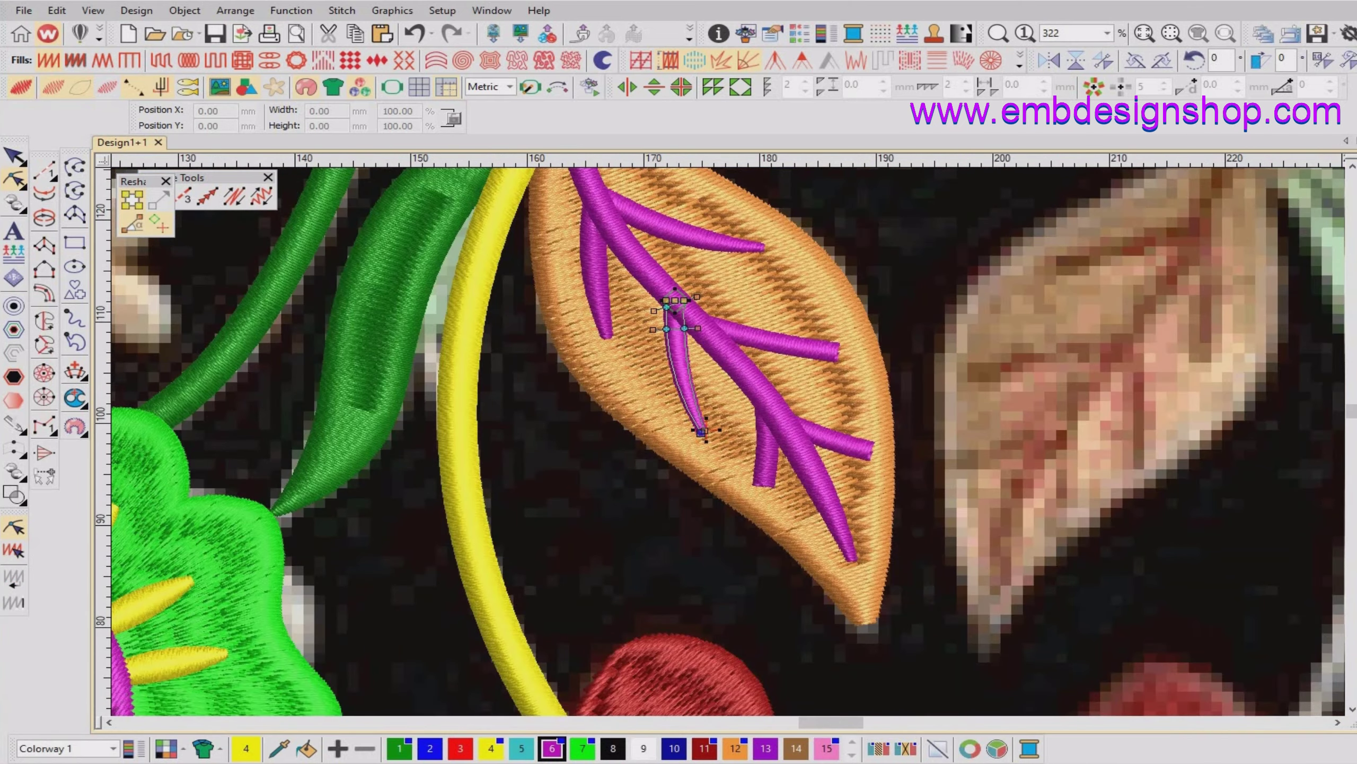
Delete the surplus node at the middle left side vein's inner end, then move its nodes to slant and broaden the base.
key("b")
left_click(542, 241)
key("Delete")
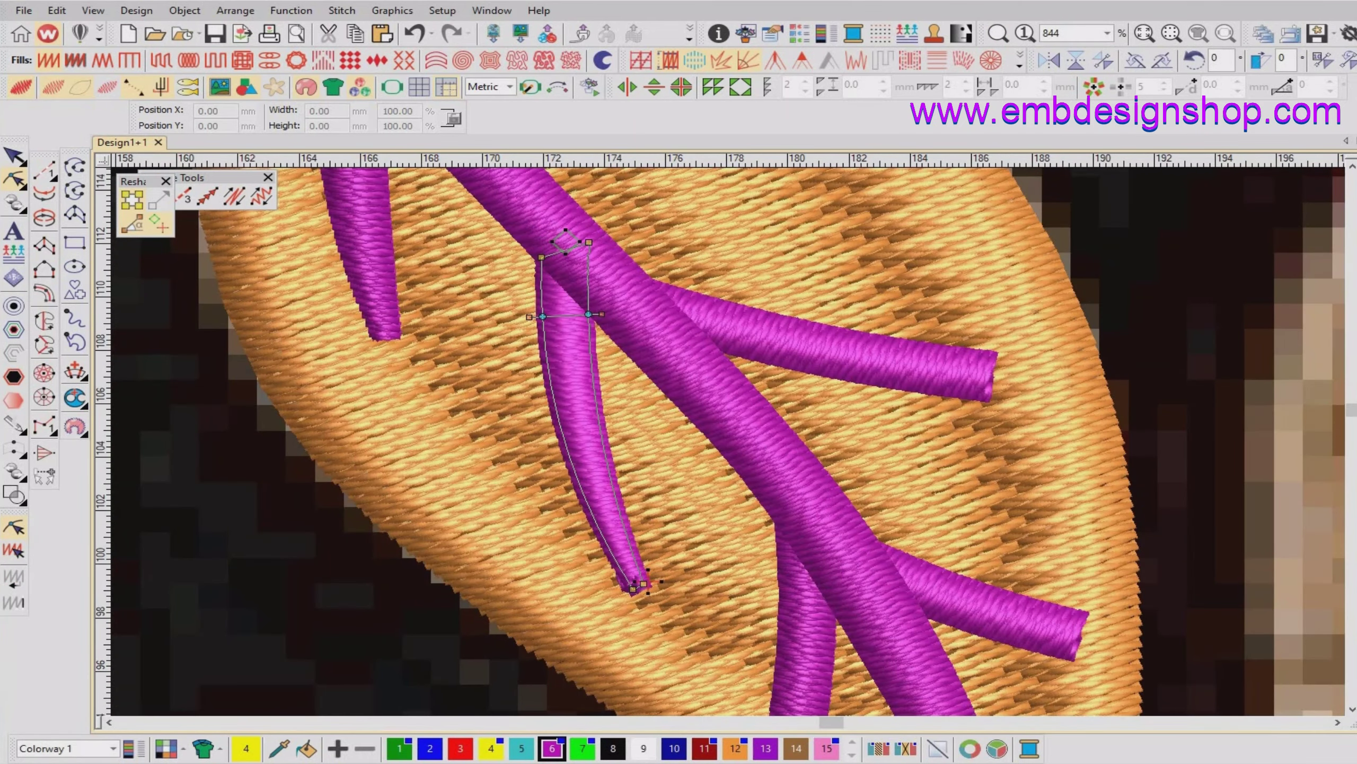
left_click_drag(589, 242, 588, 277)
left_click_drag(542, 316, 591, 322)
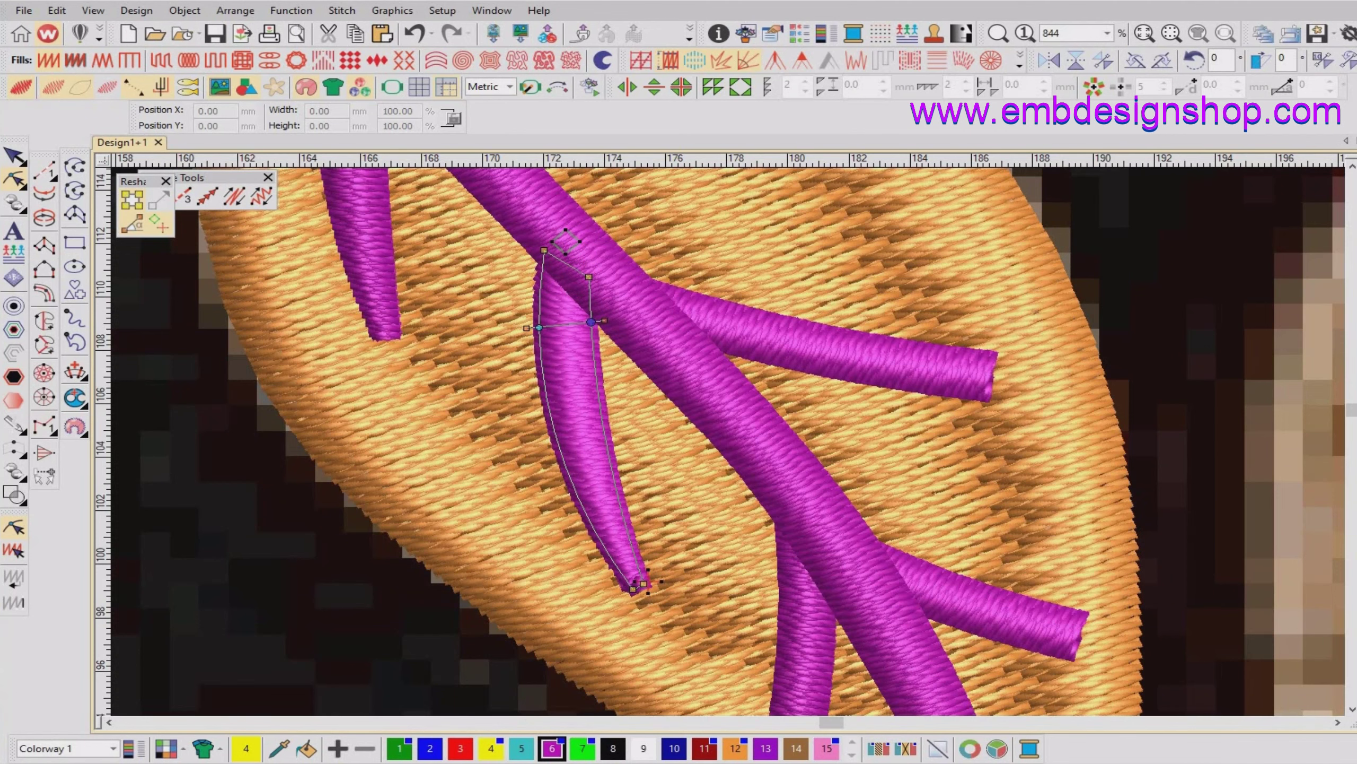
key("shift+z")
key("Escape")
Open the middle right side vein for reshaping and delete the surplus nodes at its outer tip.
left_click(780, 396)
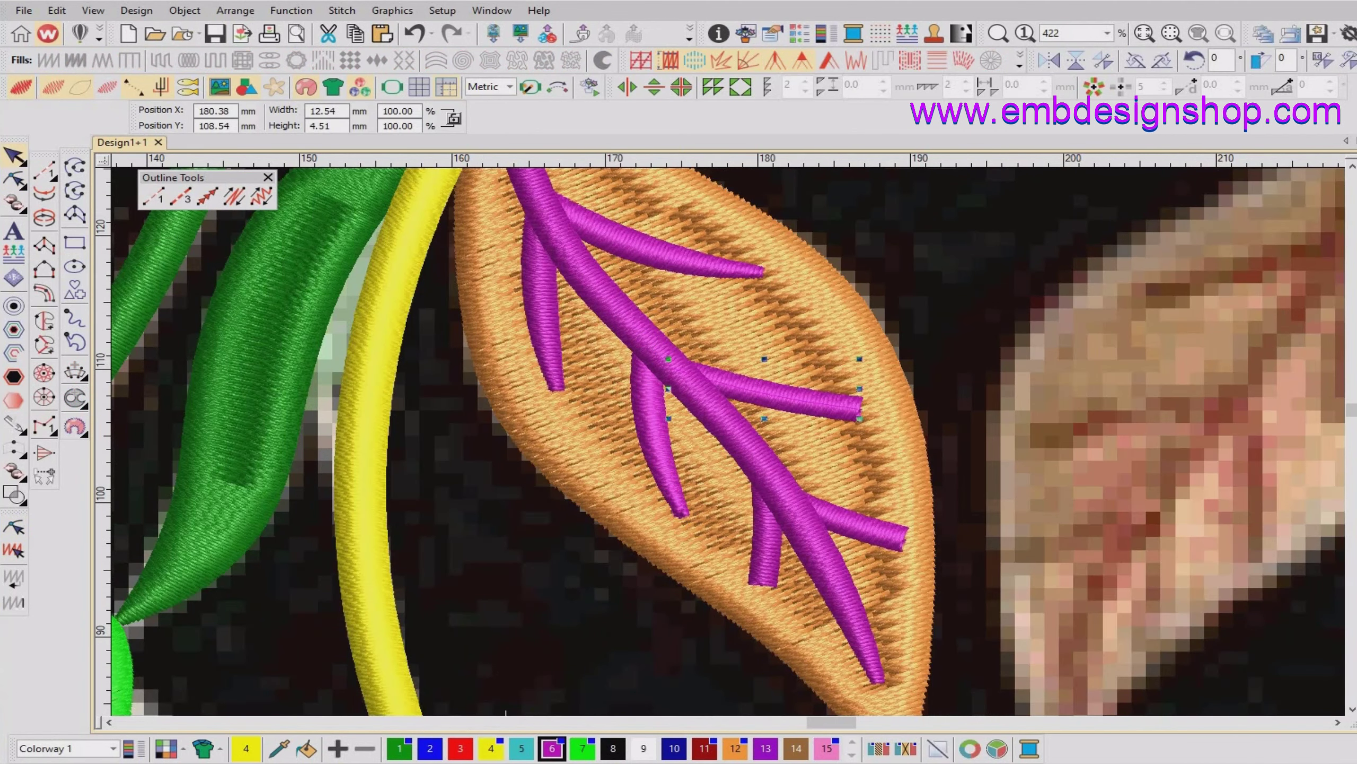
key("Escape")
left_click(780, 397)
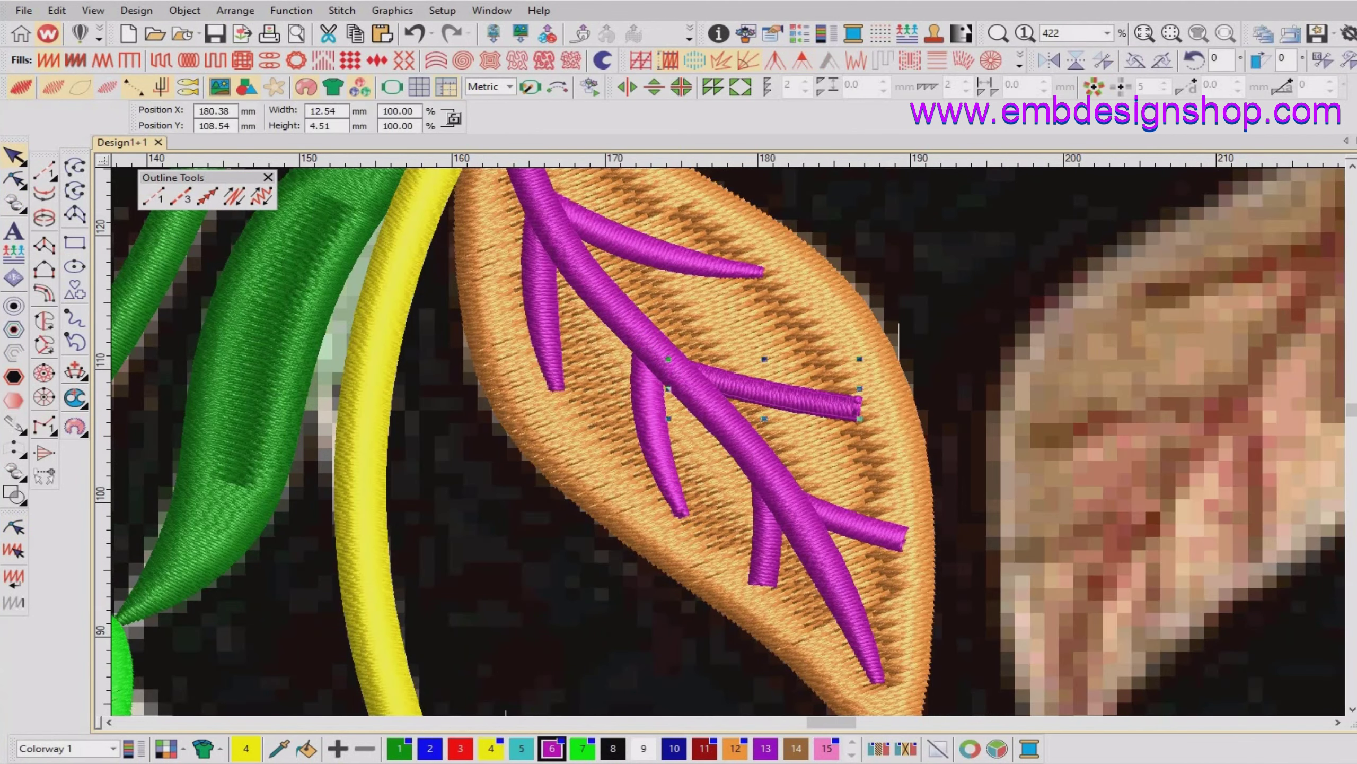
key("z")
key("h")
key("z")
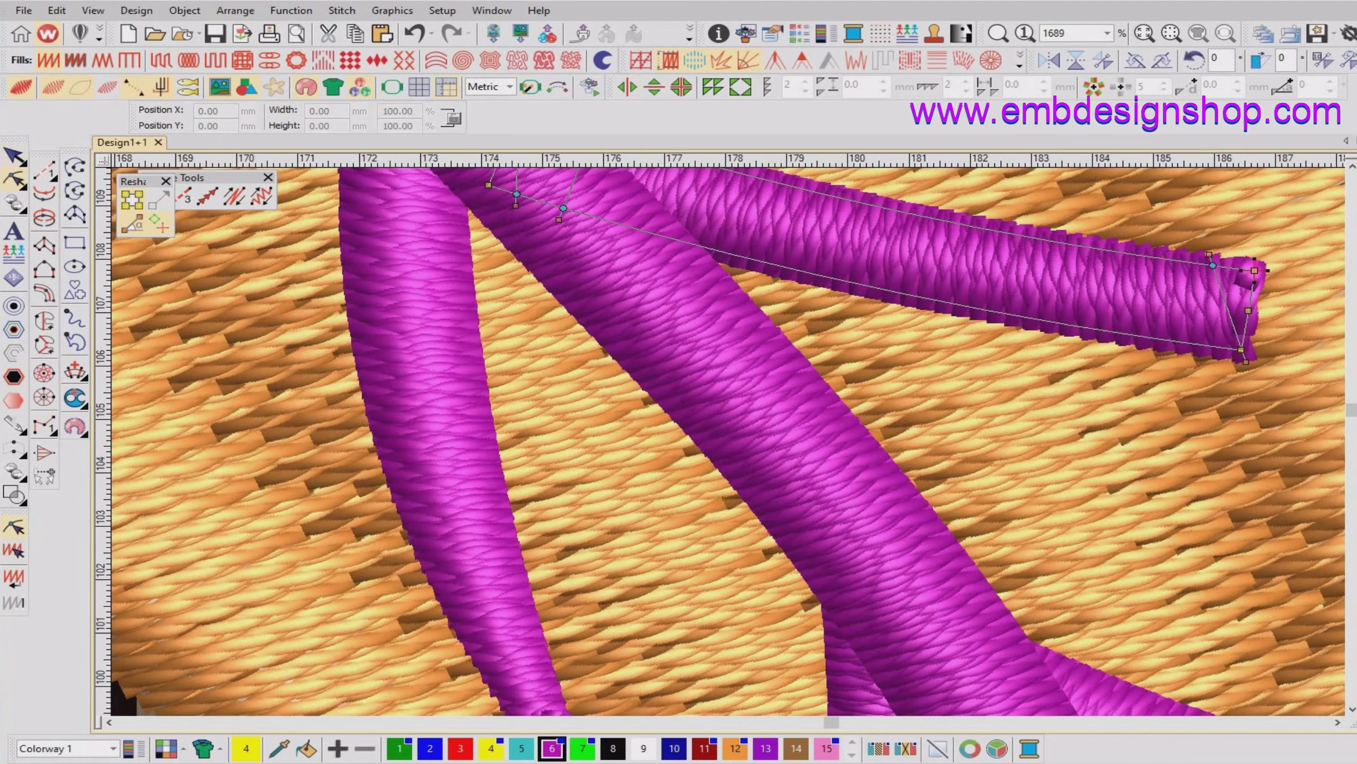
left_click(1248, 310)
key("Delete")
key("Return")
left_click(1214, 265)
key("Delete")
Narrow the middle right side vein's outer tip by moving its upper corner node close to the lower one.
left_click_drag(1254, 271, 1022, 365)
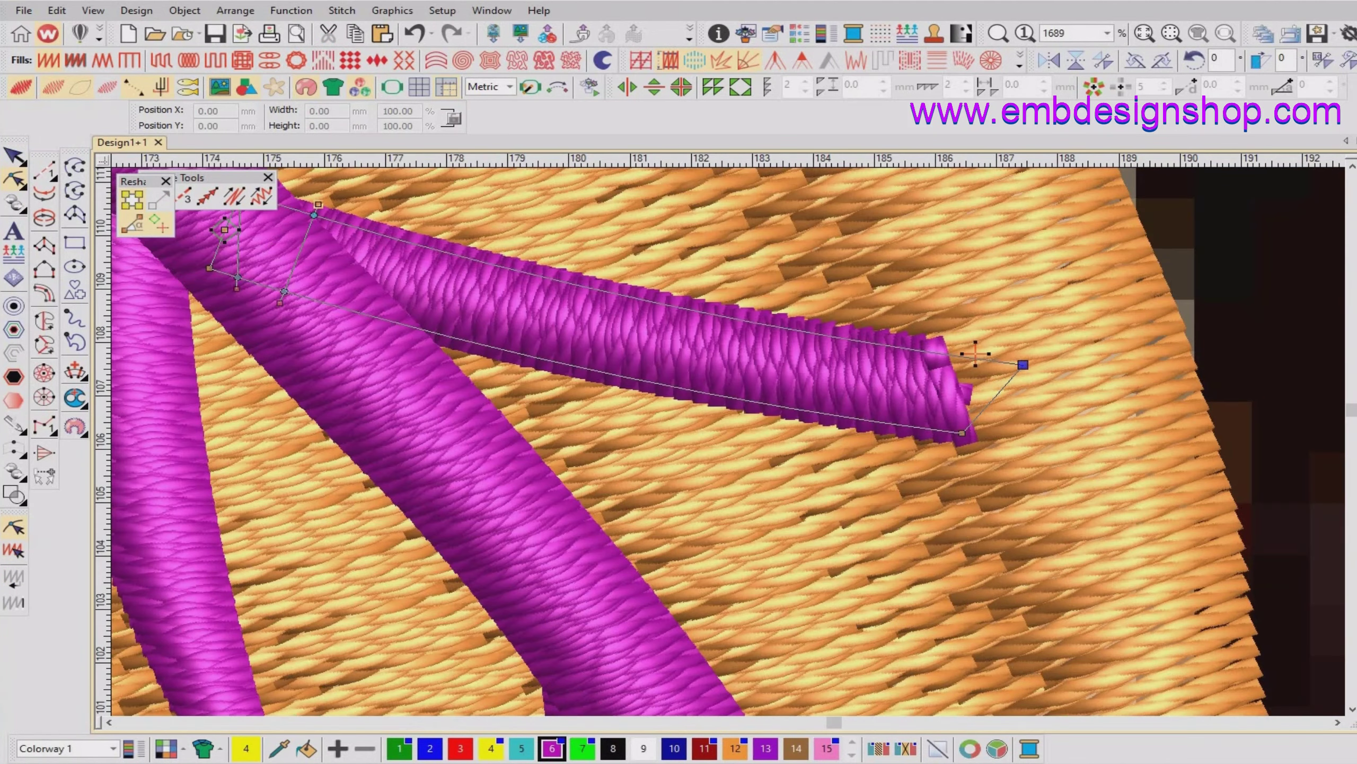
key("Return")
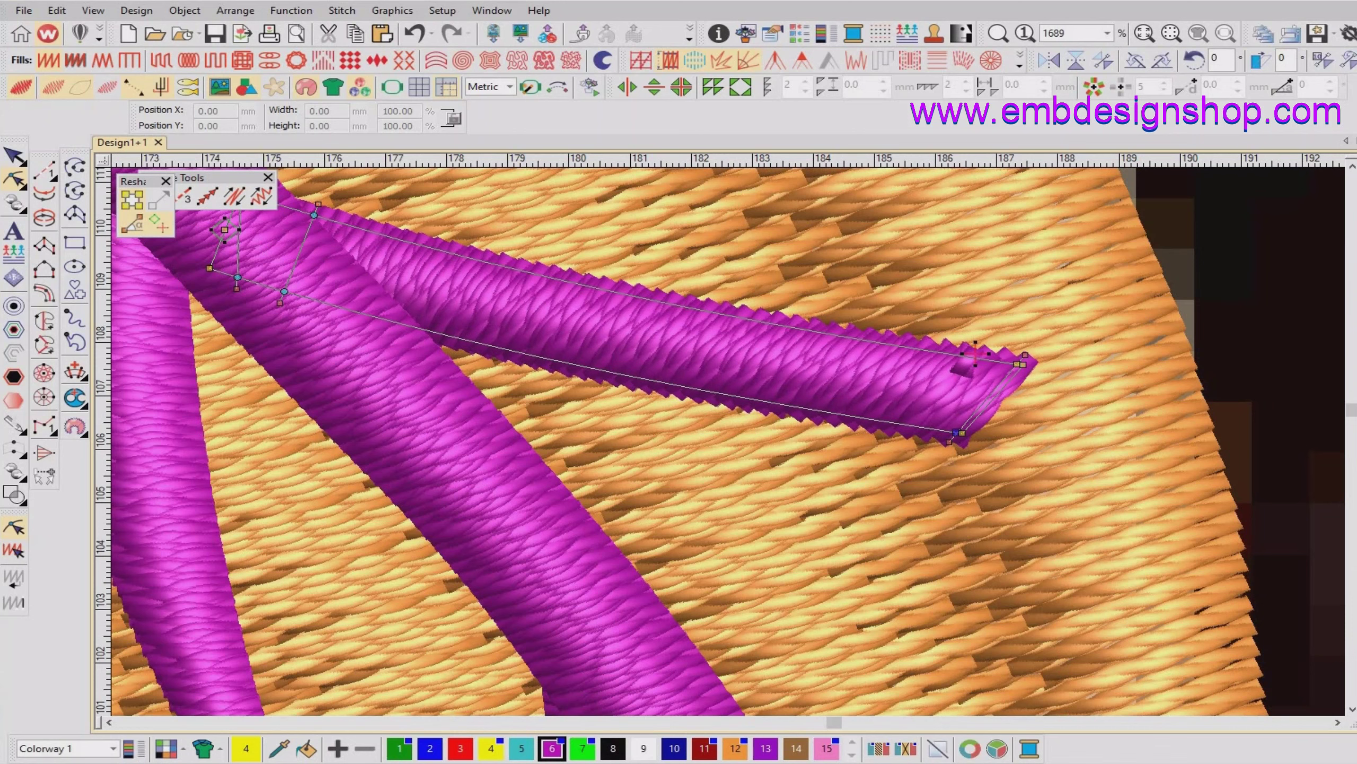
key("ctrl+z")
left_click_drag(1023, 364, 970, 386)
Delete the surplus node at the middle right side vein's inner end and move its outline nodes to broaden the base.
key("shift+z")
left_click(468, 355)
key("Delete")
left_click_drag(482, 360, 545, 376)
left_click_drag(521, 329, 487, 309)
left_click_drag(554, 337, 559, 332)
left_click_drag(476, 336, 482, 346)
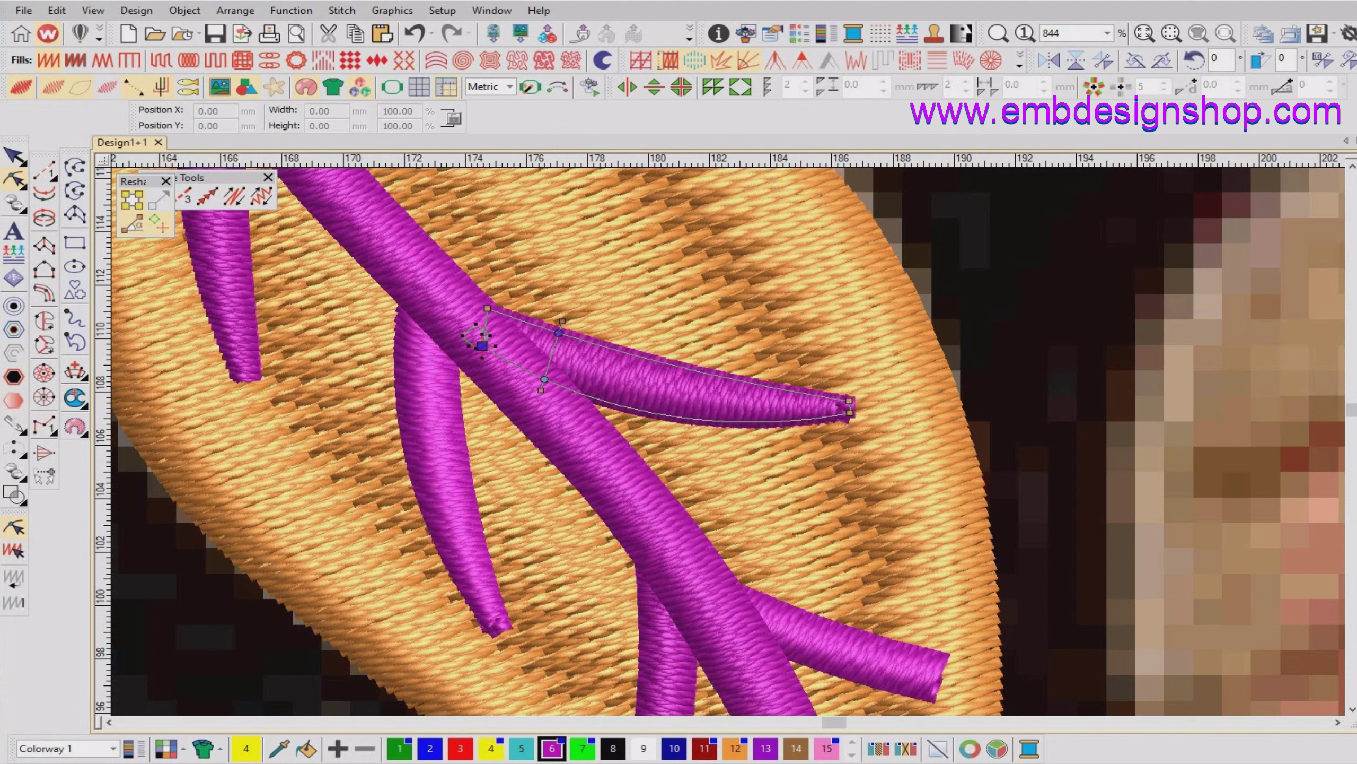
key("shift+z")
key("Escape")
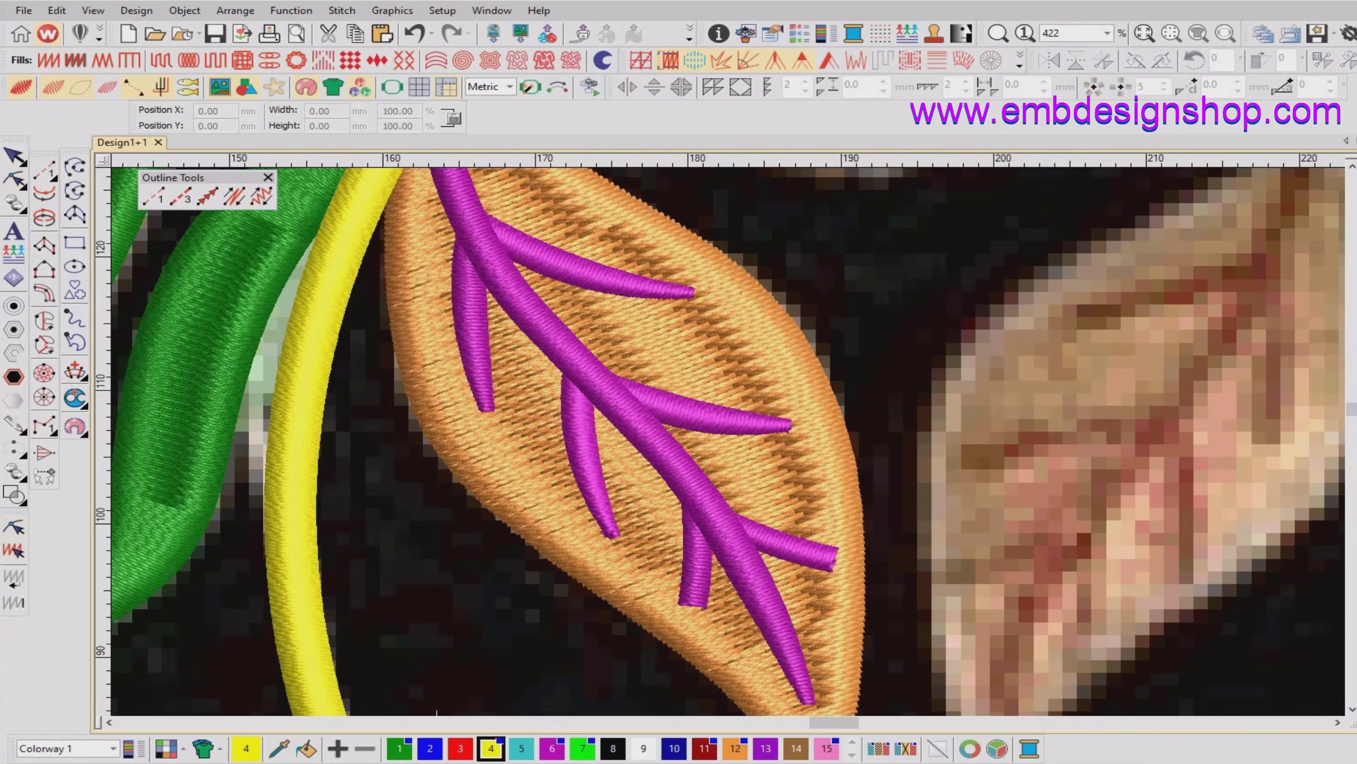
Taper the lower left side vein's outer tip by removing surplus end nodes and moving one corner node toward the other.
left_click(696, 567)
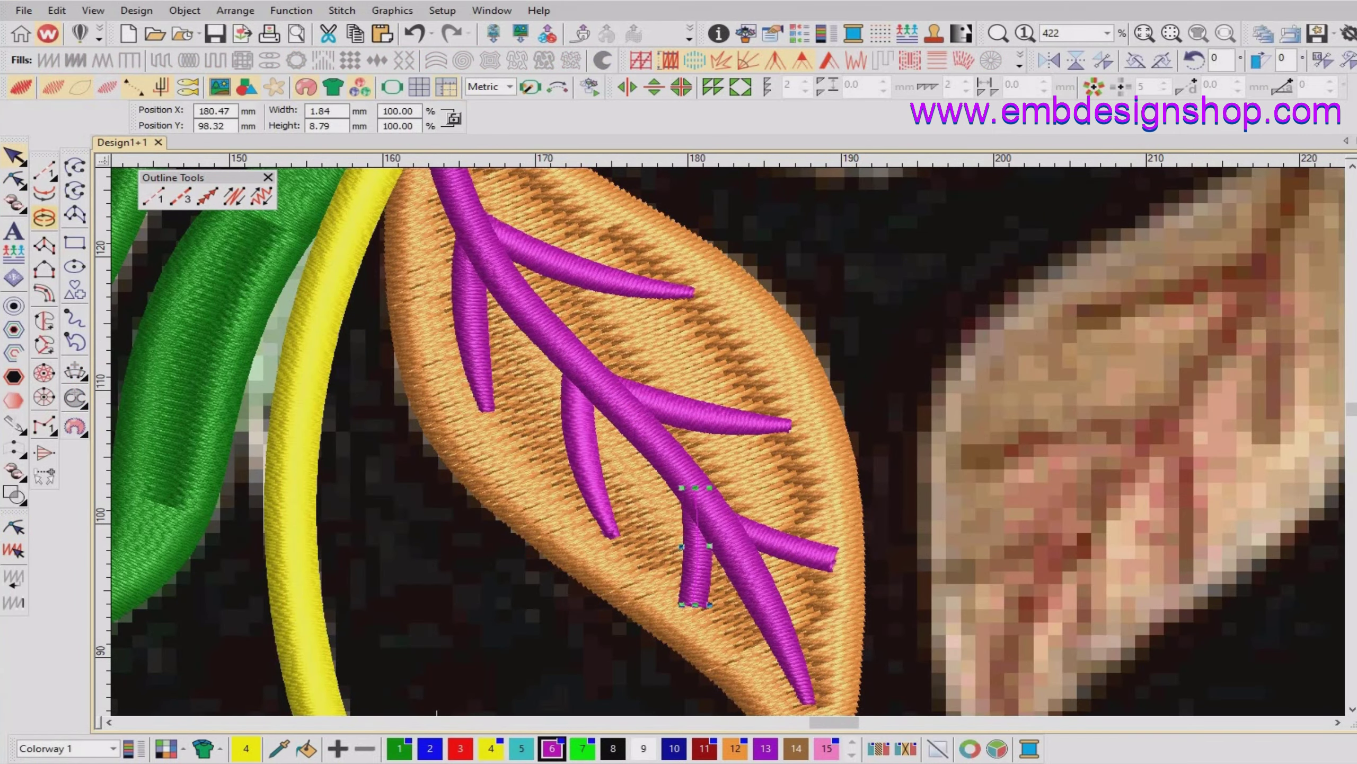
key("Escape")
key("h")
left_click(694, 561)
key("b")
left_click_drag(588, 390, 736, 584)
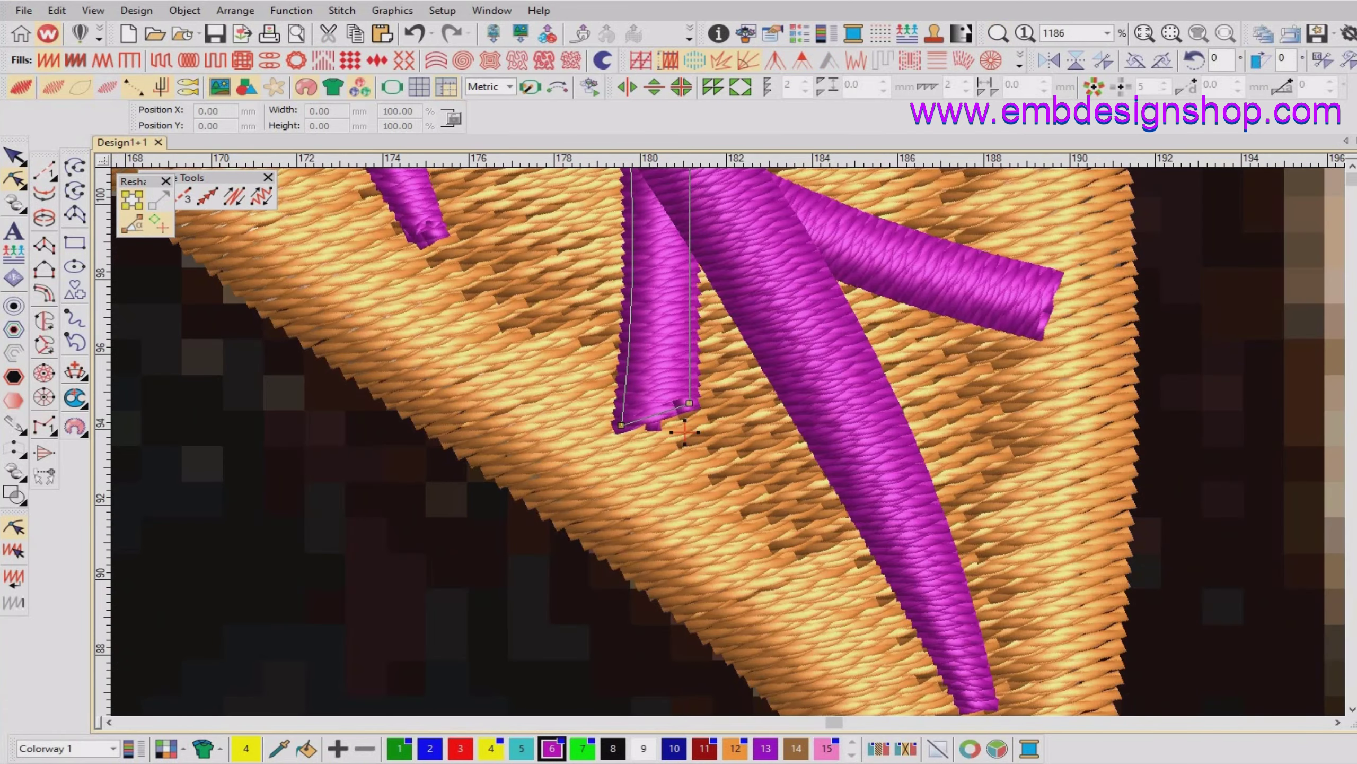
left_click_drag(690, 403, 643, 427)
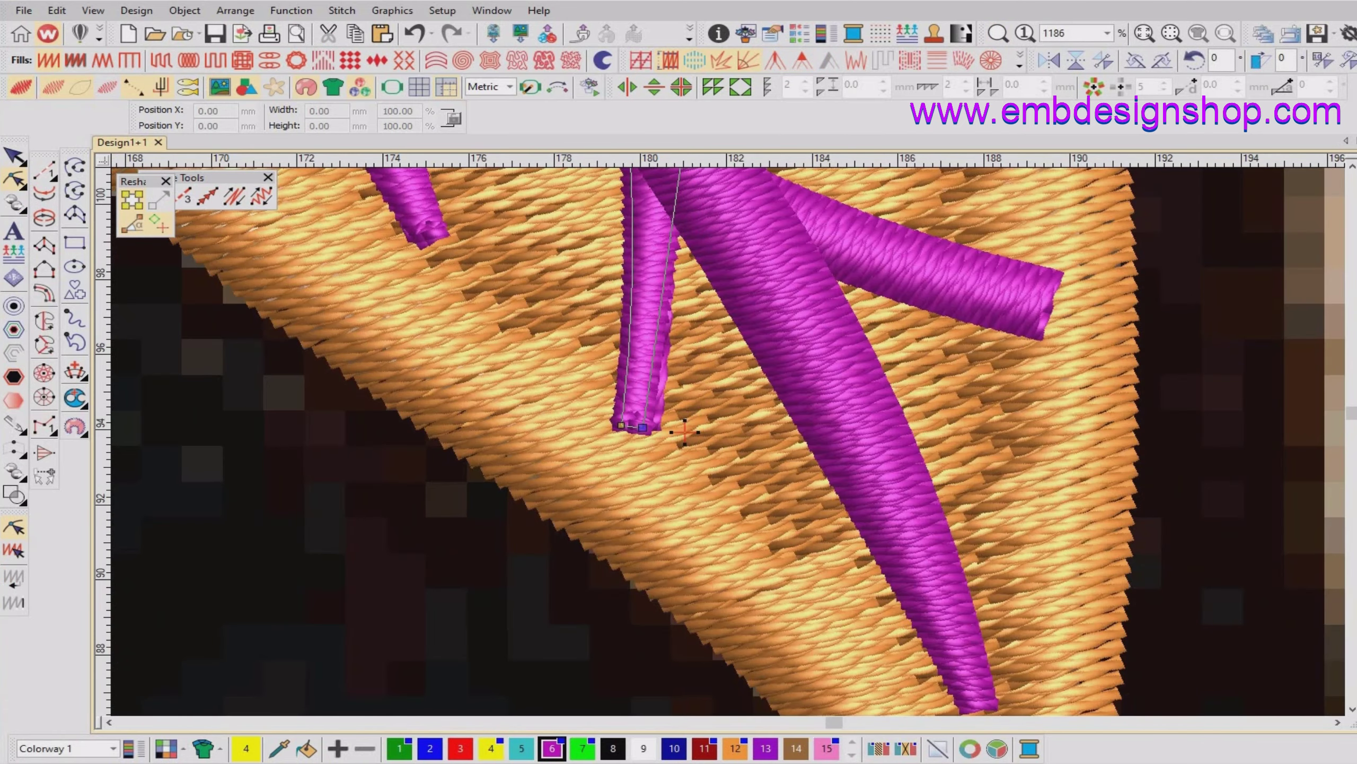
Delete the surplus node at the lower left side vein's inner end and move nodes to slant the base and bulge its edge.
scroll(685, 432, "down", 3)
scroll(695, 225, "up", 3)
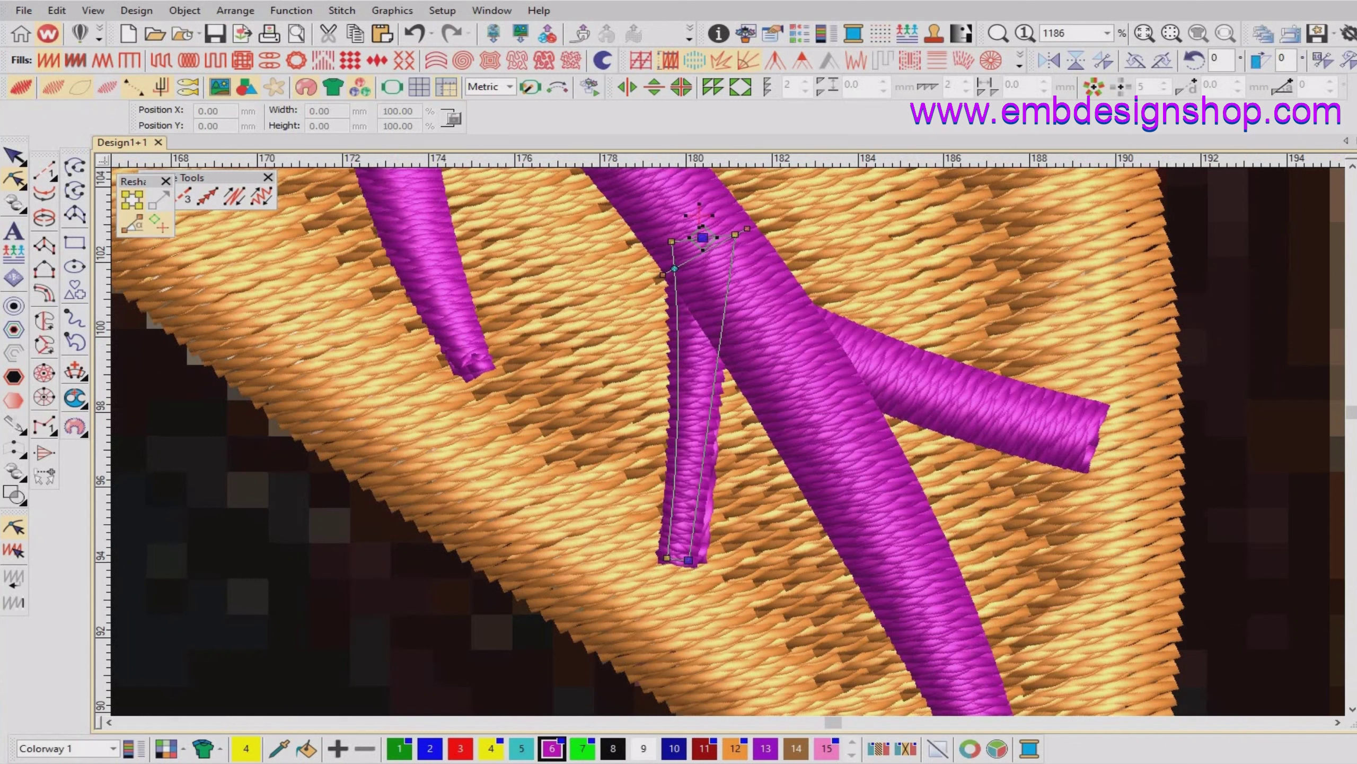
left_click(671, 242)
key("Delete")
left_click_drag(735, 235, 714, 284)
left_click_drag(702, 424, 723, 427)
Undo the displacement of the lower left side vein and reopen its outline nodes for reshaping.
key("Escape")
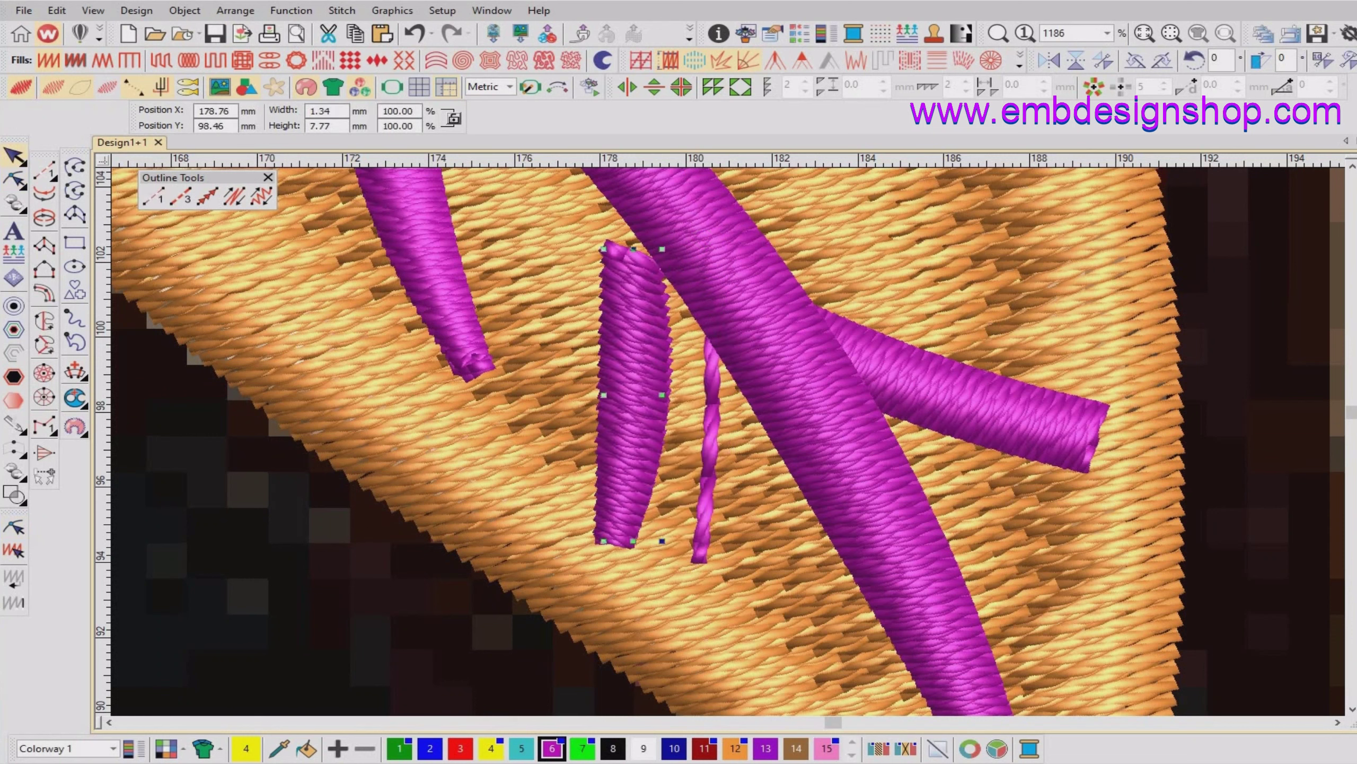
key("ctrl+z")
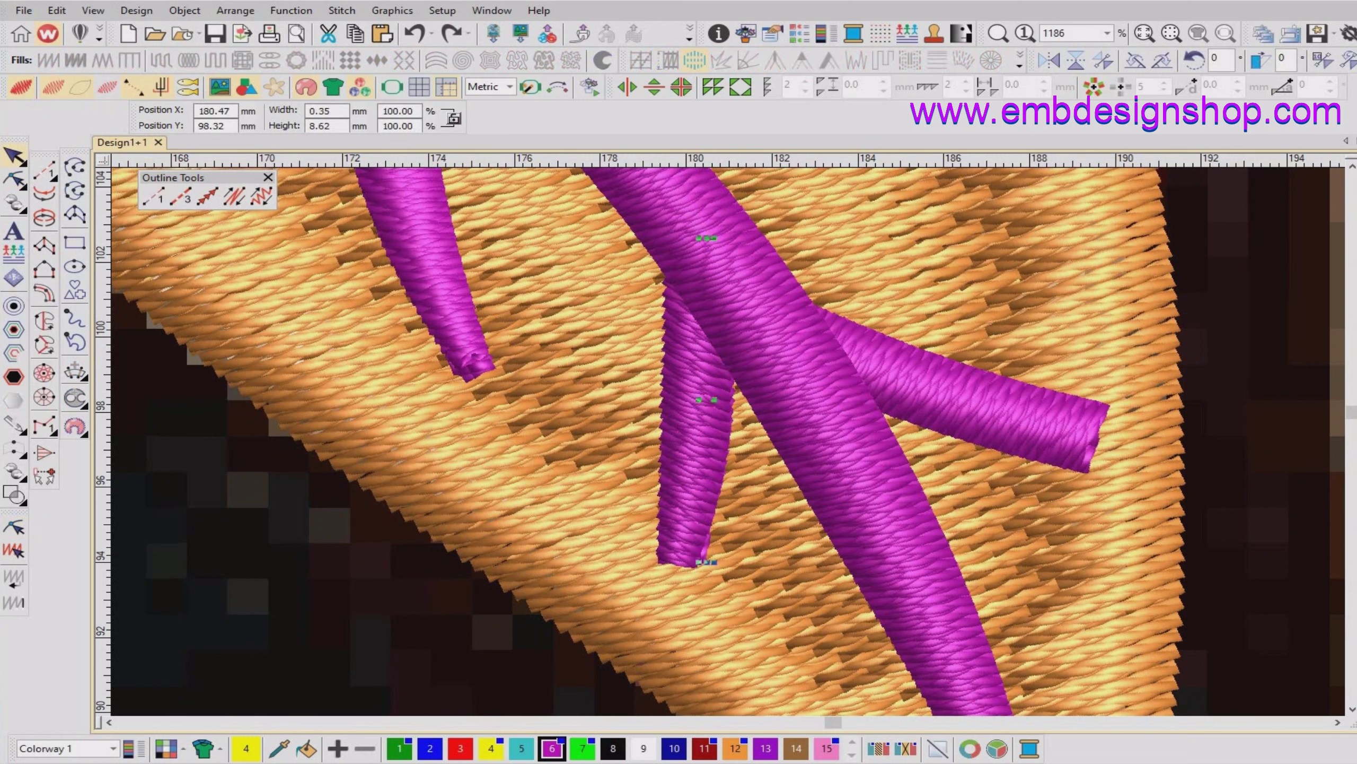
key("Escape")
key("h")
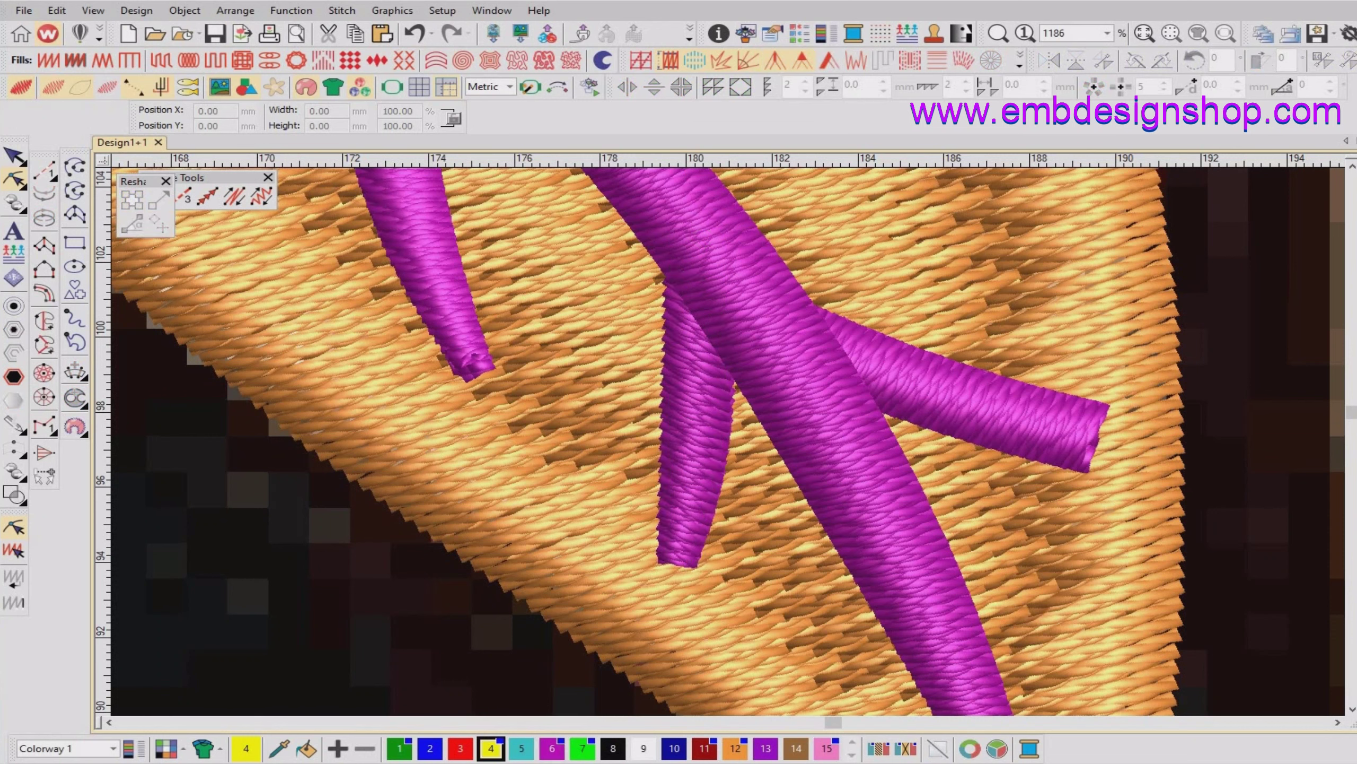
left_click(695, 300)
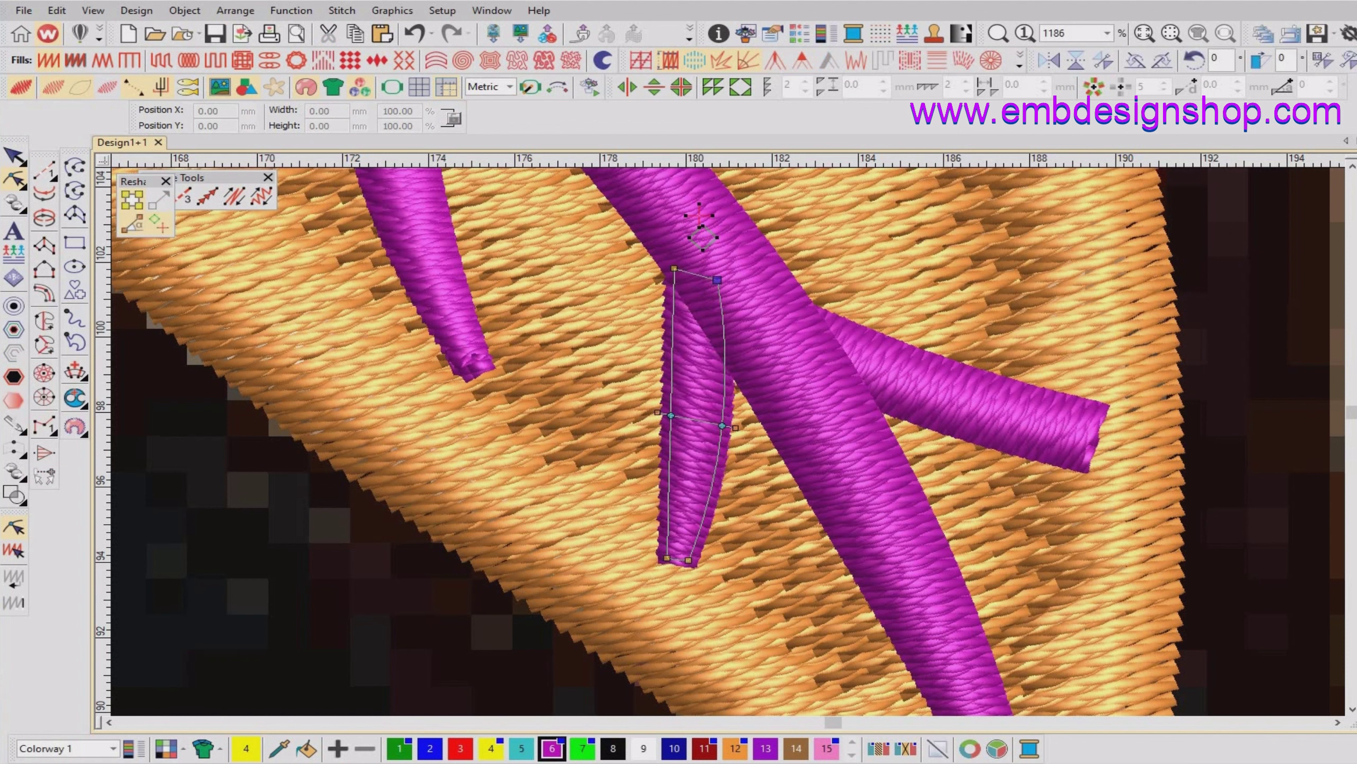
Move the node on the lower left side vein's inner edge outward so that edge bulges toward the central vein.
left_click_drag(688, 560, 681, 558)
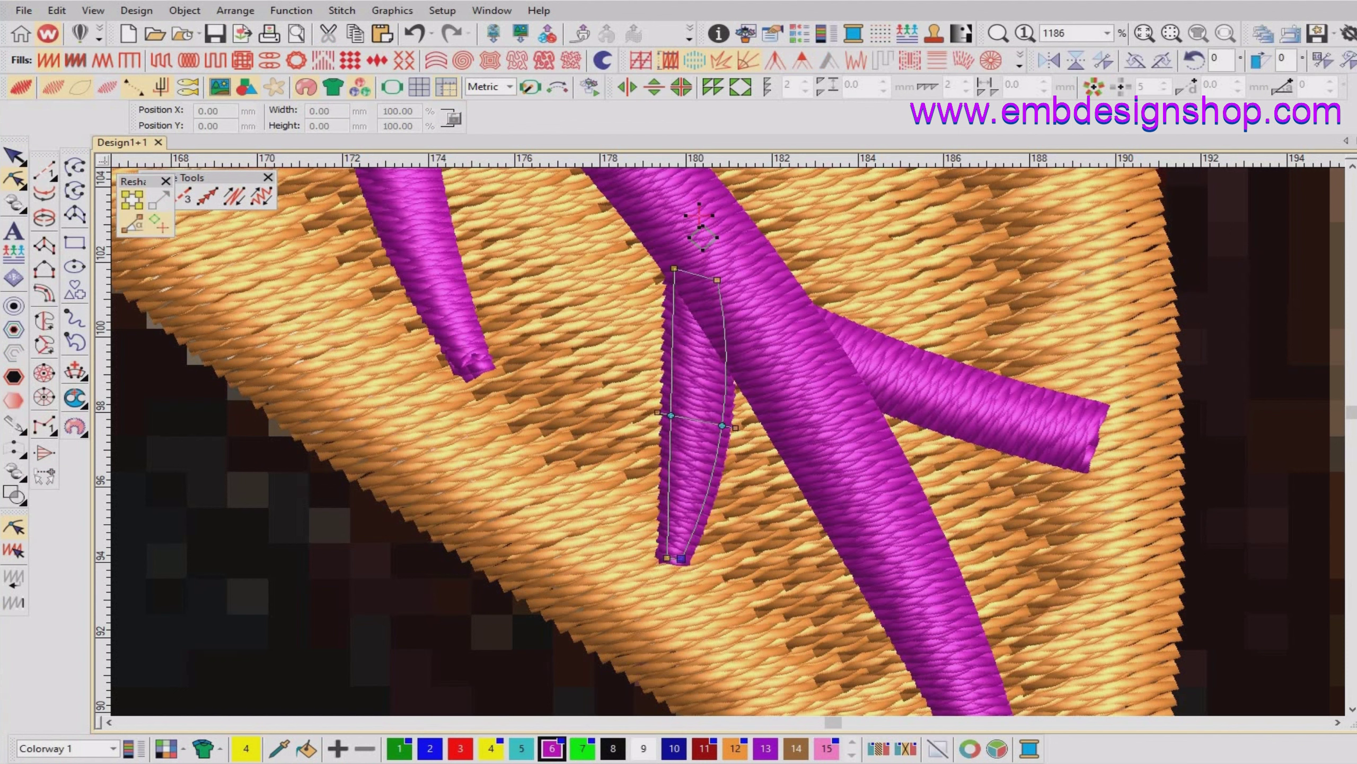
key("Return")
left_click_drag(723, 426, 732, 431)
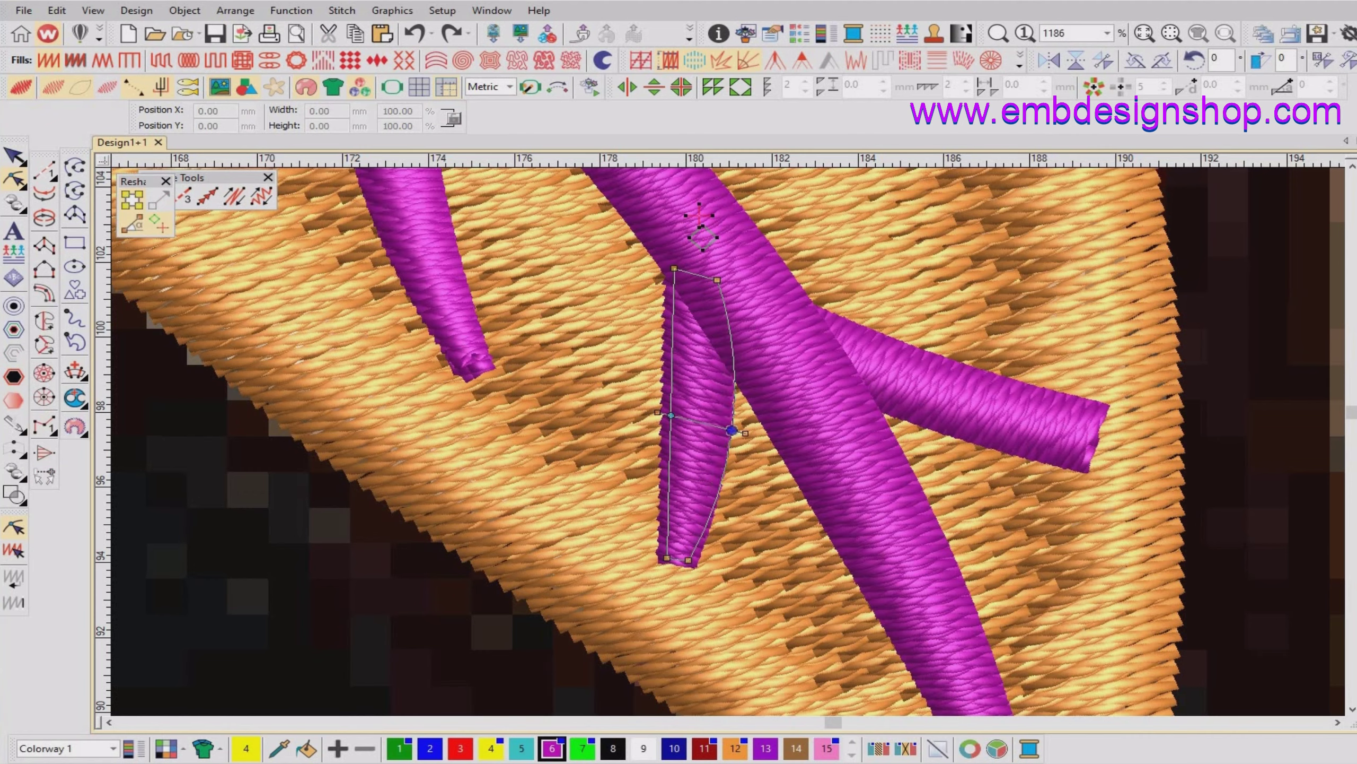
key("Return")
key("shift+z")
key("Escape")
Taper the lower right side vein's outer tip by deleting surplus end nodes and bringing its upper corner node toward the lower one.
left_click(847, 414)
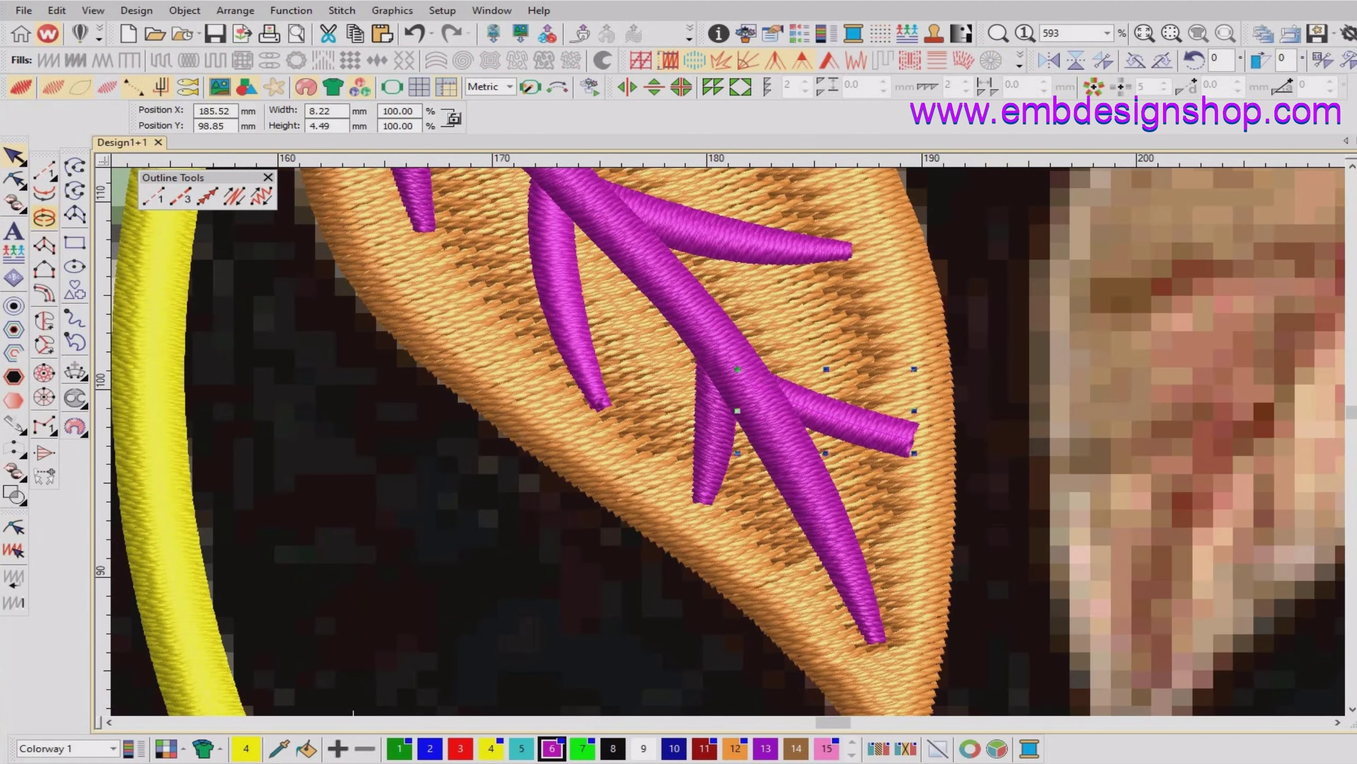
key("Escape")
left_click(847, 415)
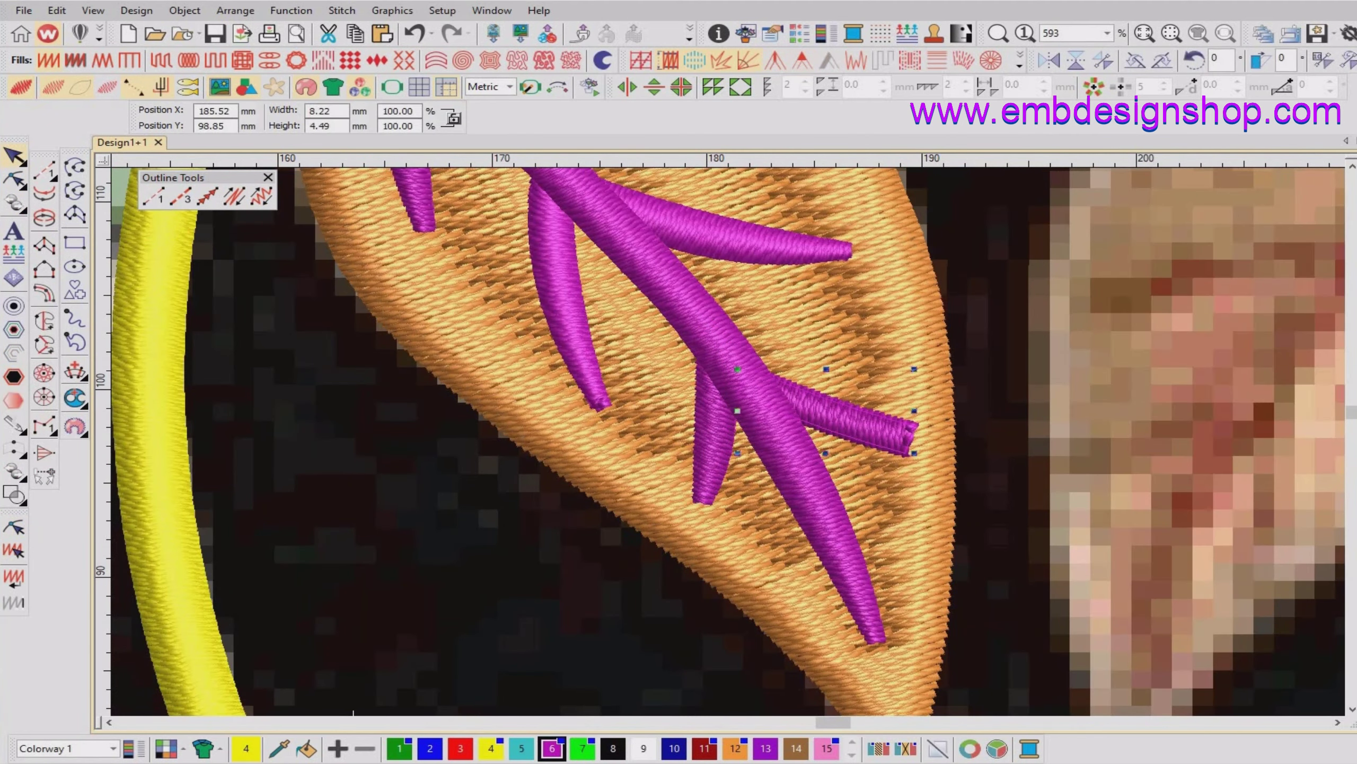
left_click(14, 179)
key("z")
left_click(1091, 436)
key("Delete")
left_click_drag(1070, 402, 1089, 441)
key("Delete")
Adjust the lower right side vein's inner base corner and move its lower edge node outward to bulge that edge.
left_click_drag(776, 359, 771, 336)
right_click(944, 393)
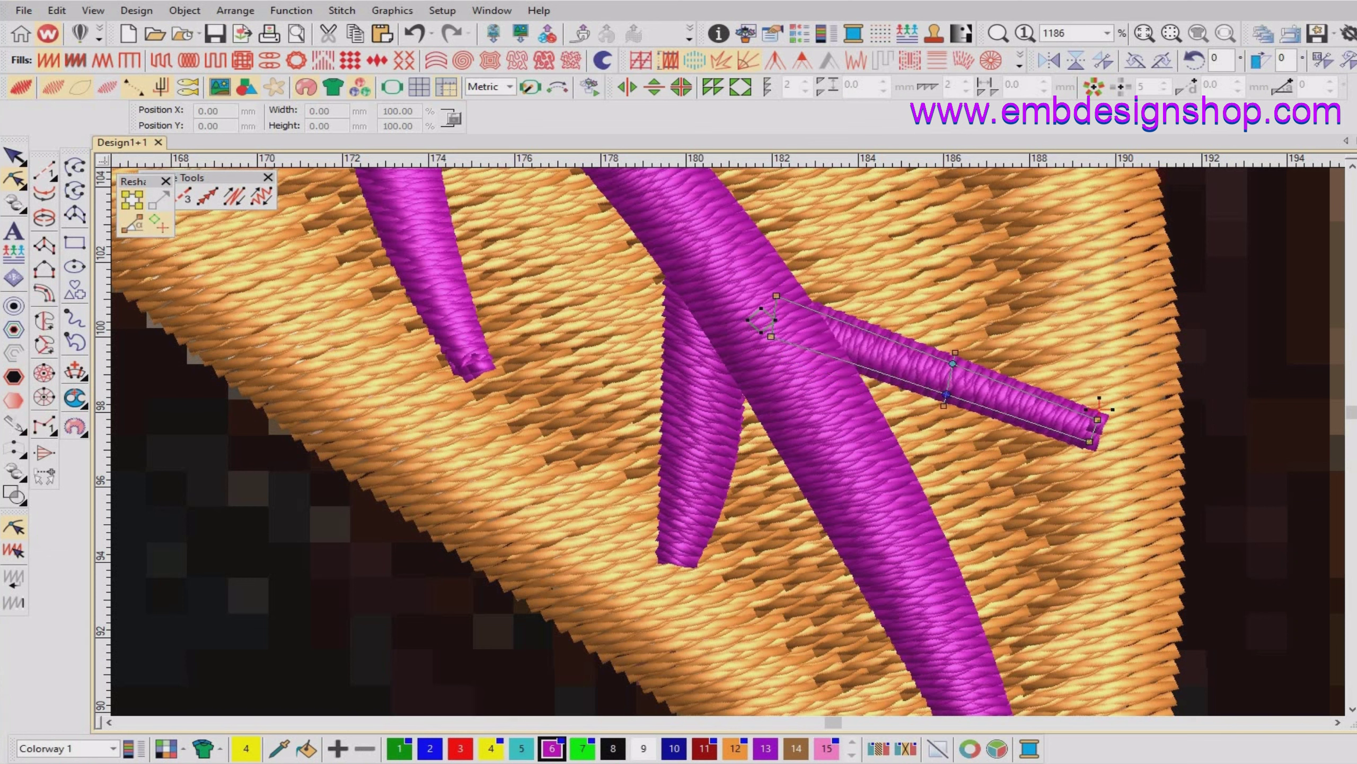
left_click_drag(944, 394, 938, 427)
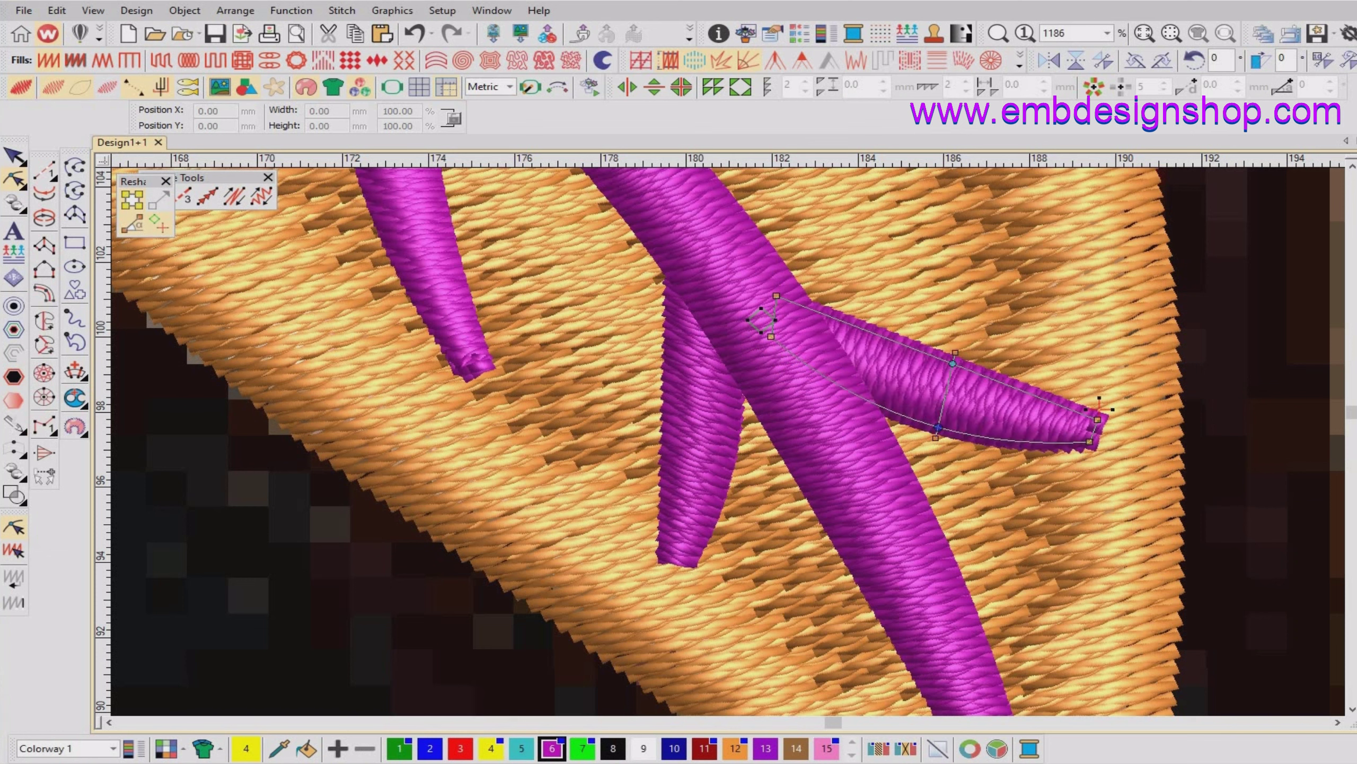
mouse_move(1074, 406)
left_mouse_down()
mouse_move(1112, 454)
mouse_move(1068, 424)
left_mouse_up()
key("Escape")
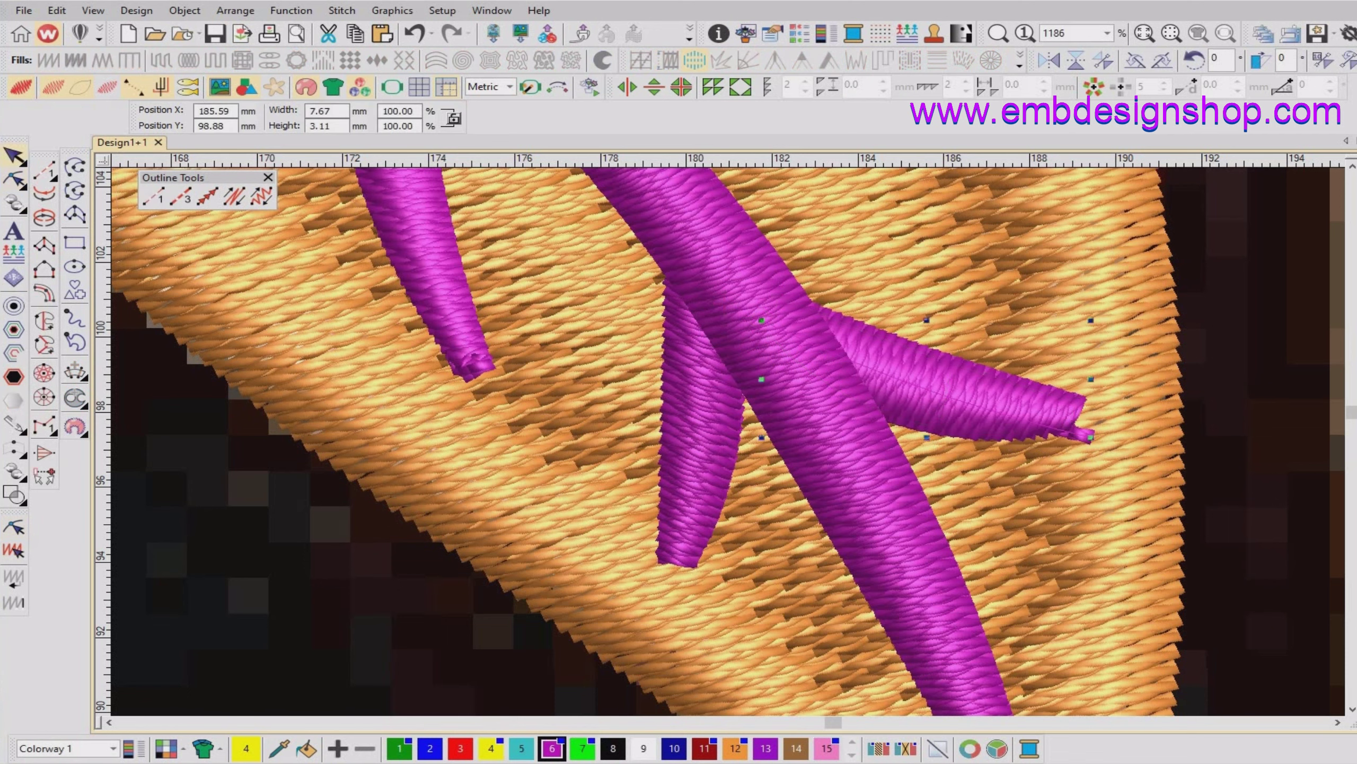
key("shift+z")
key("Escape")
key("shift+z")
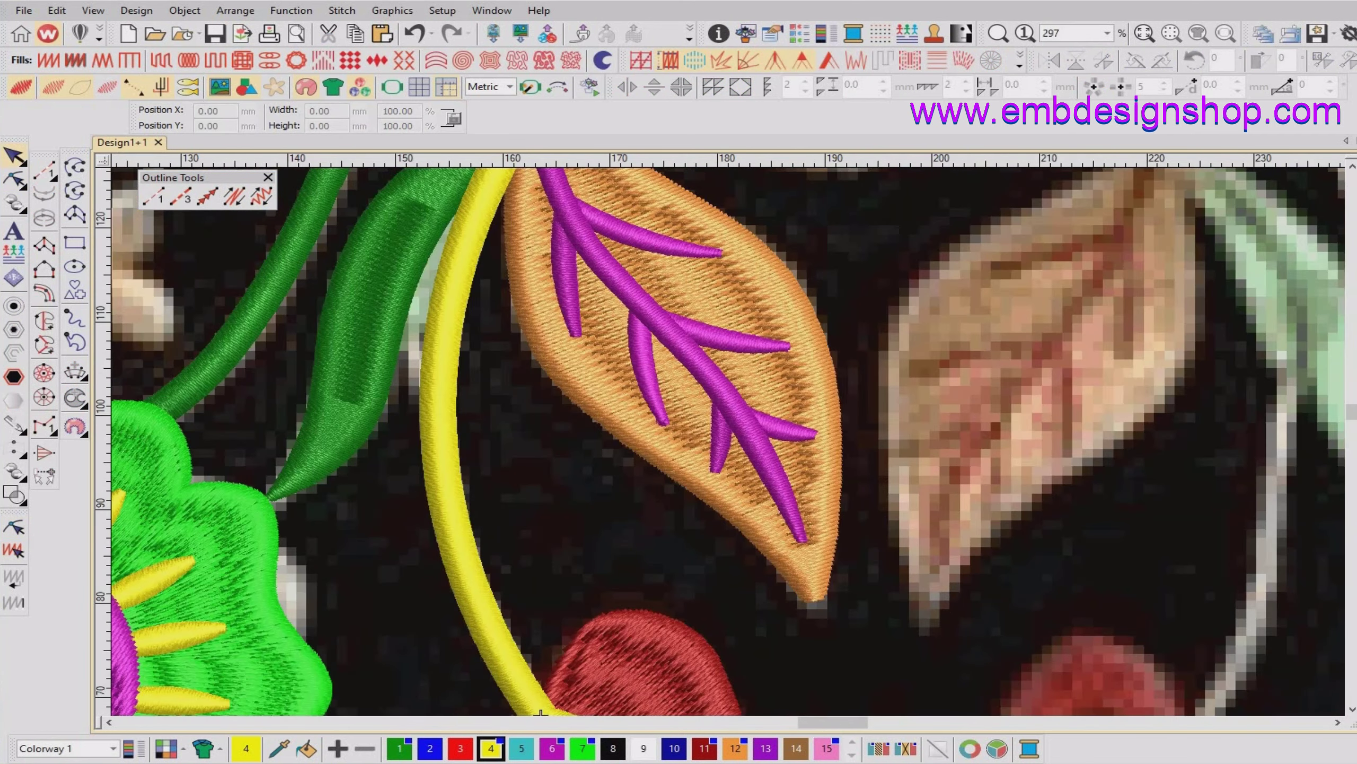
Try shifting the two middle side veins out of place one at a time, undoing each displacement.
left_click(722, 334)
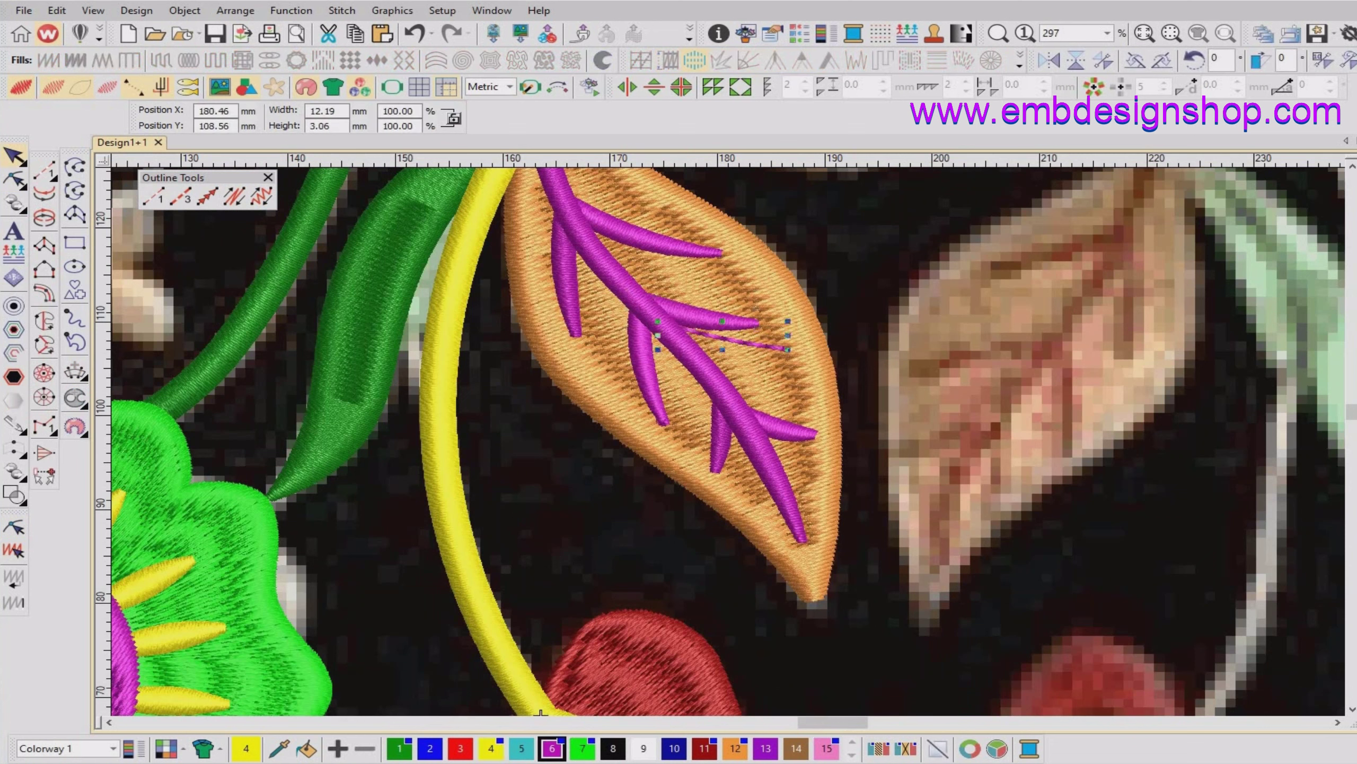
key("Escape")
left_click_drag(644, 364, 621, 364)
left_click(643, 364)
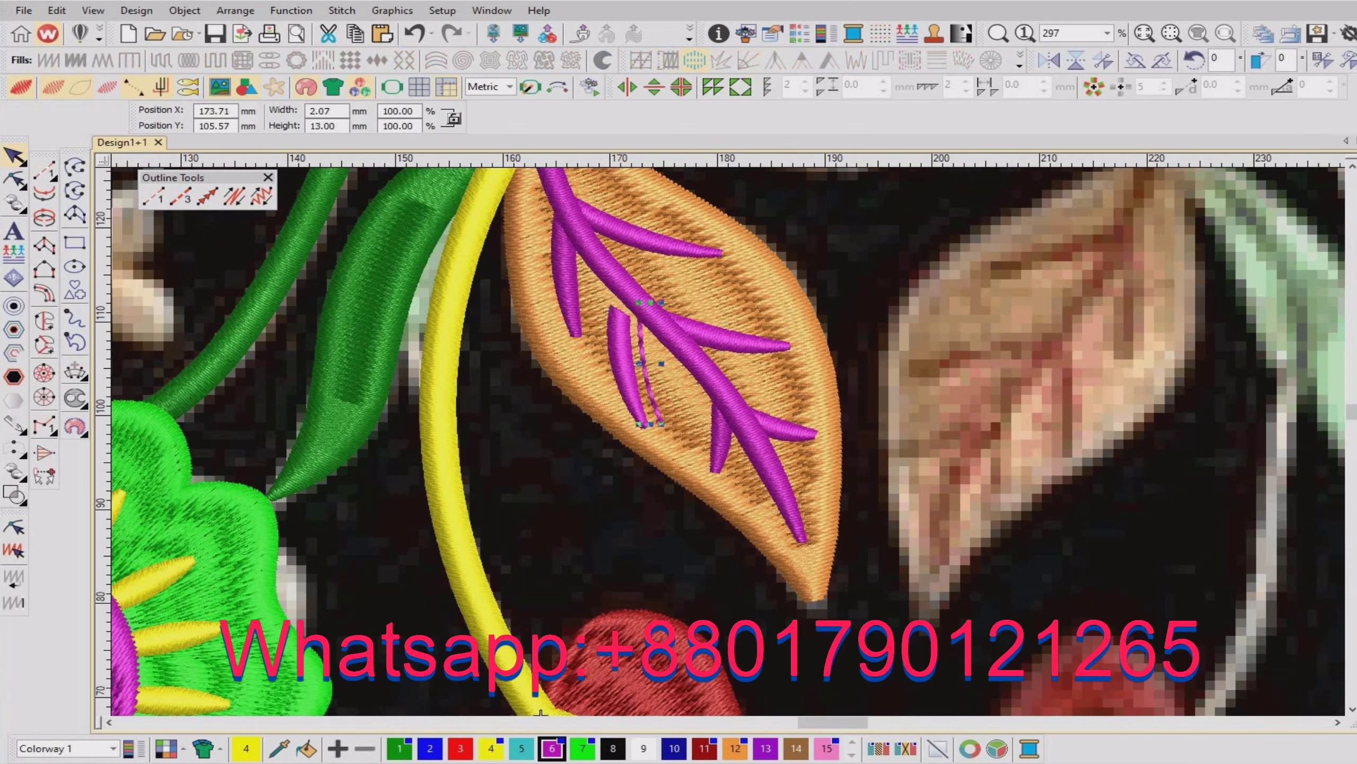
key("ctrl+z")
key("Escape")
Try shifting the two upper side veins out of place one at a time, undoing each displacement.
left_click(643, 232)
left_click_drag(643, 204, 643, 174)
key("ctrl+z")
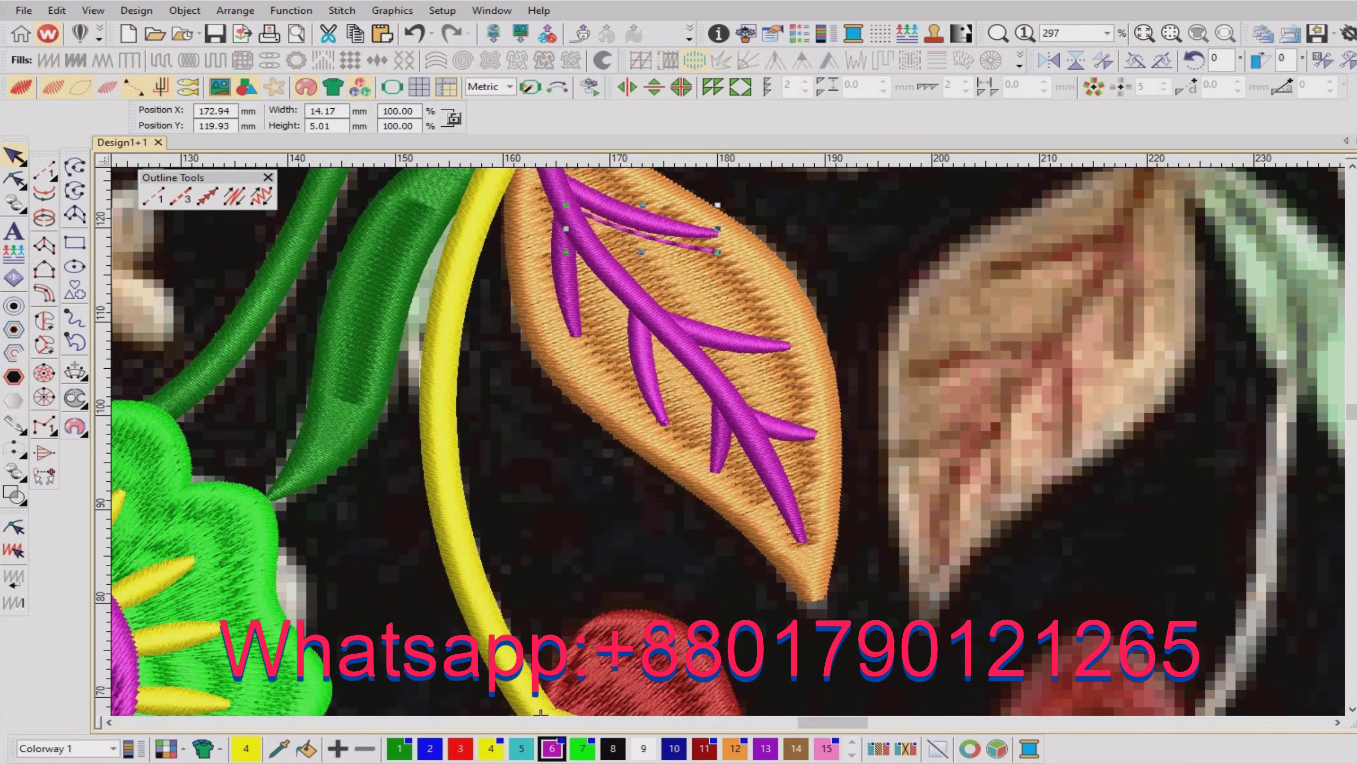
left_click(568, 270)
left_click_drag(563, 270, 544, 270)
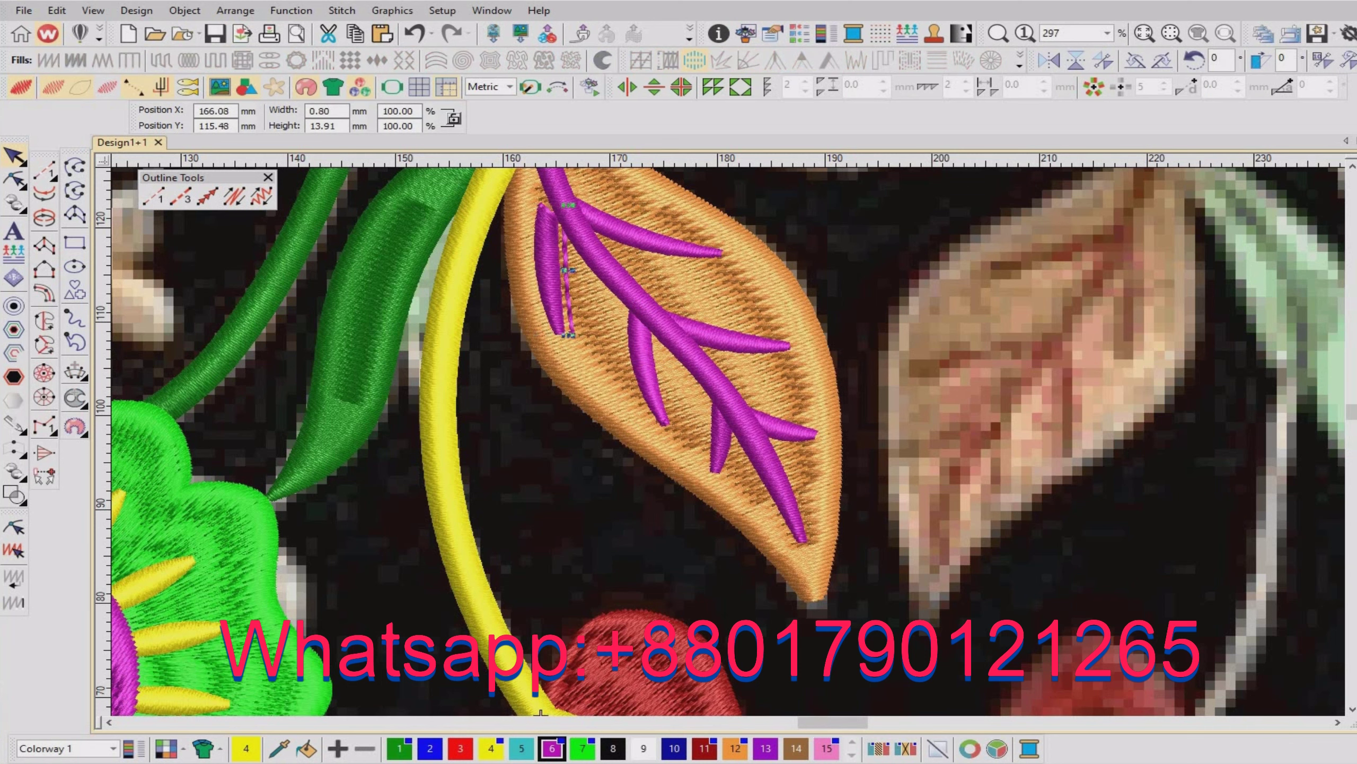
key("ctrl+z")
key("Escape")
Display the design as plain stitches without the background picture and view only the Dark Magenta color 6 objects.
key("shift+z")
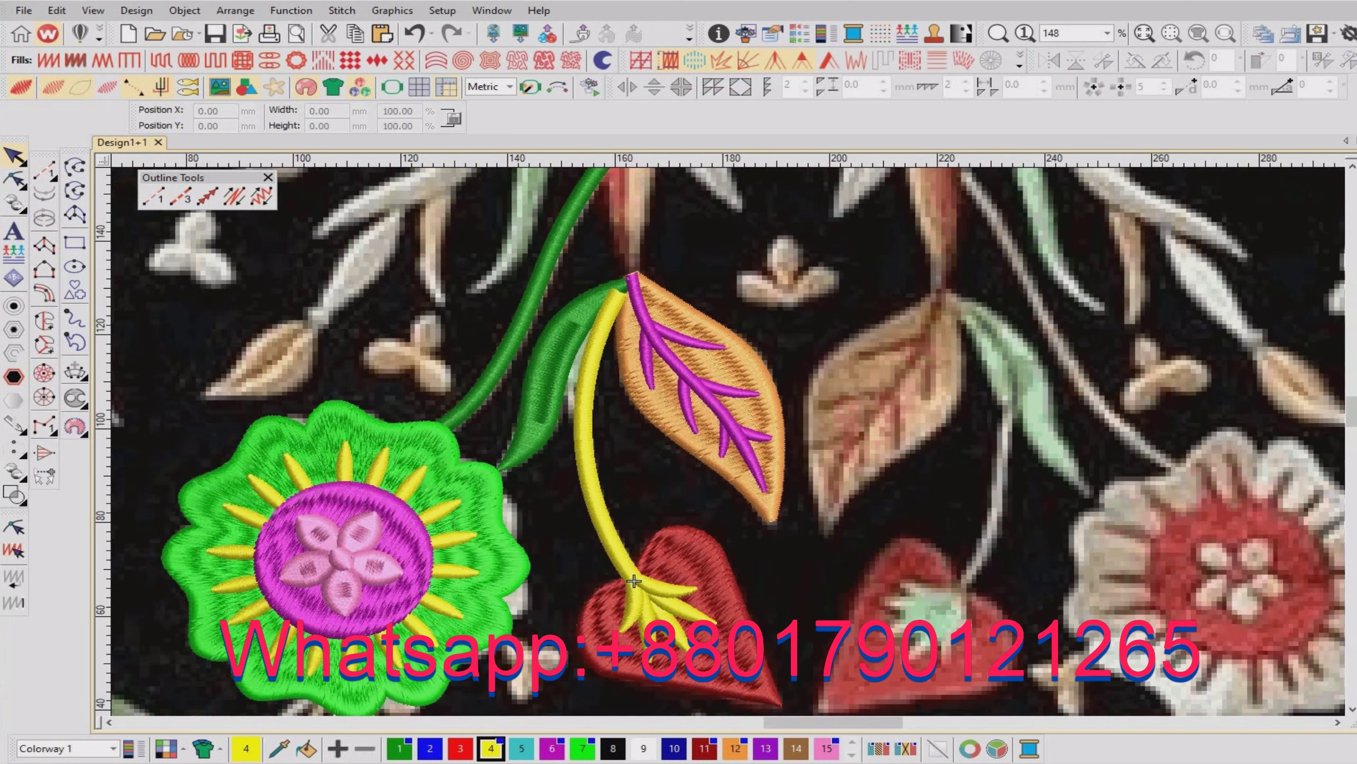
key("b")
left_click_drag(604, 247, 783, 577)
key("t")
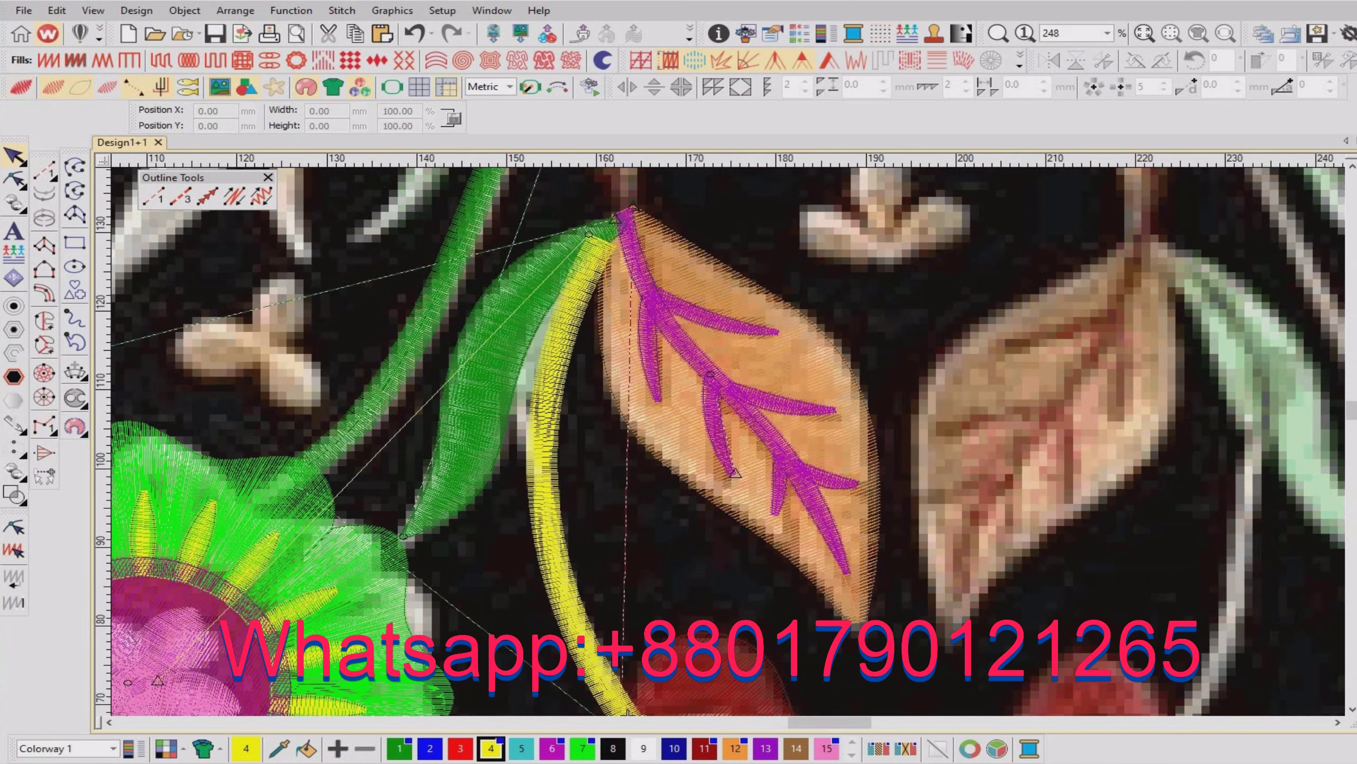
key("b")
scroll(799, 296, "up", 4)
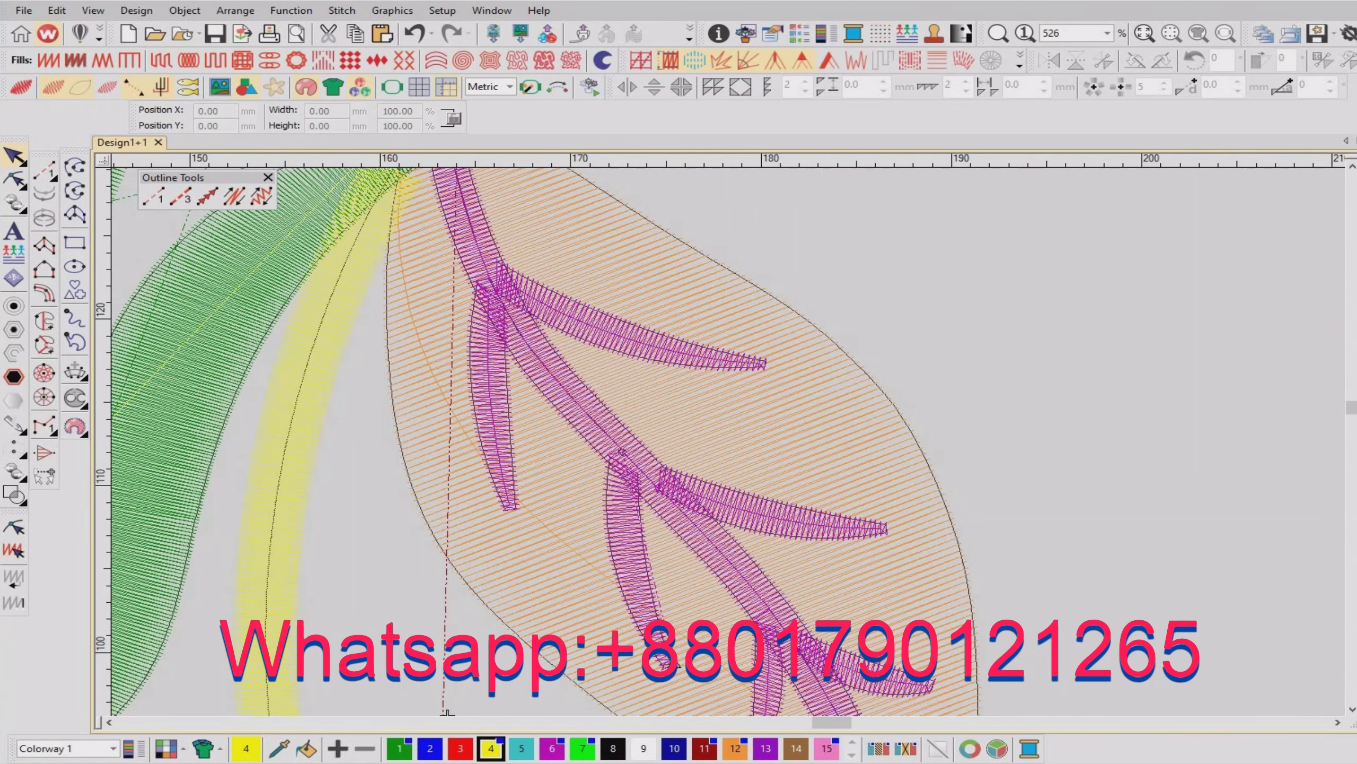
left_click(92, 10)
left_click(134, 249)
left_click(462, 338)
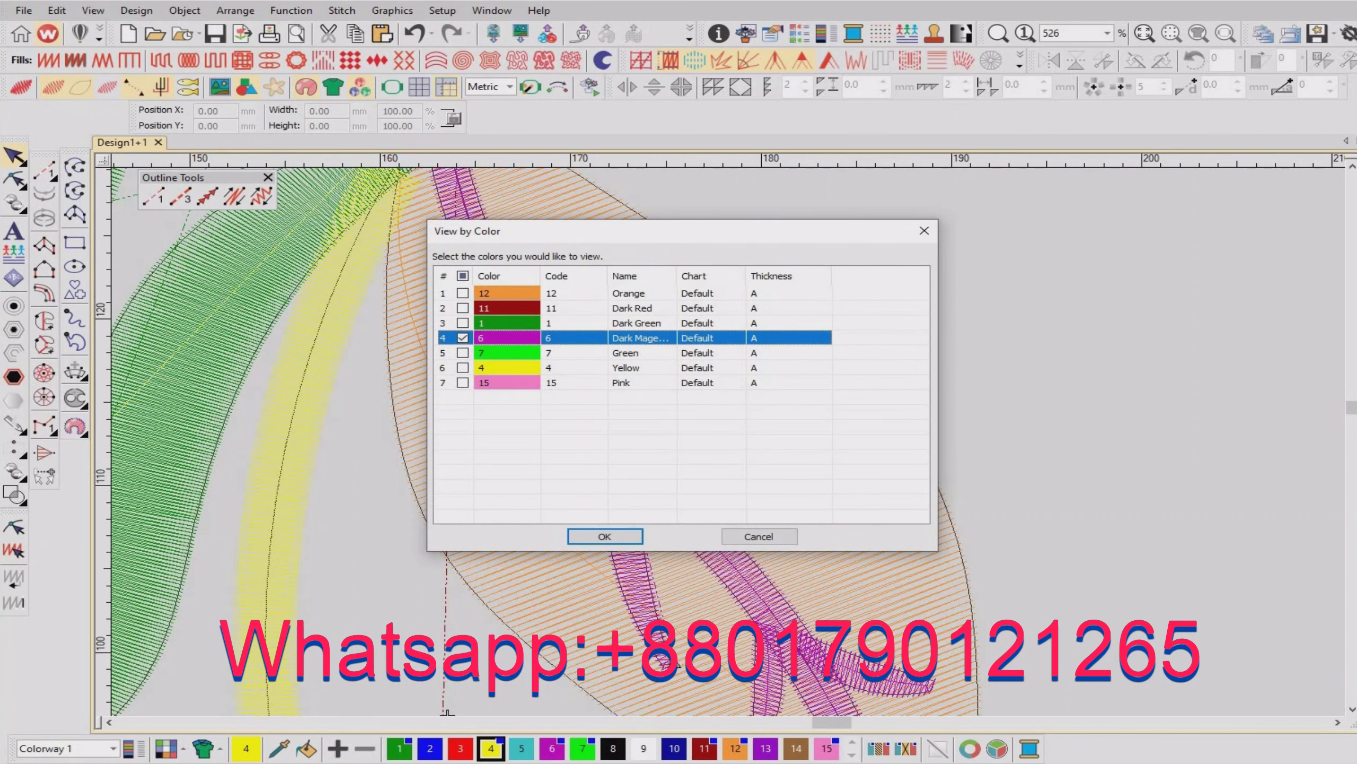
left_click(604, 536)
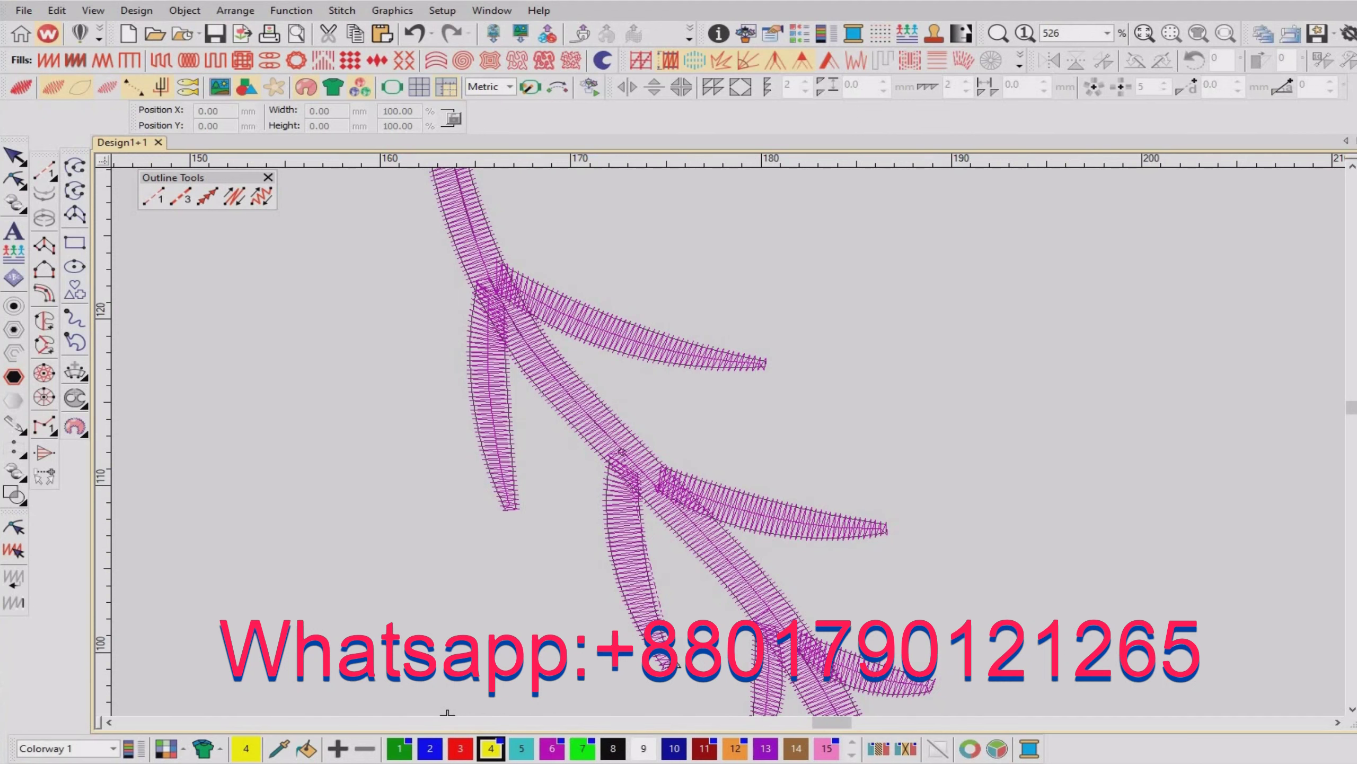
Place the upper right side vein's entry and exit points on its inner base corner, where the central connecting run meets it.
scroll(539, 338, "up", 2)
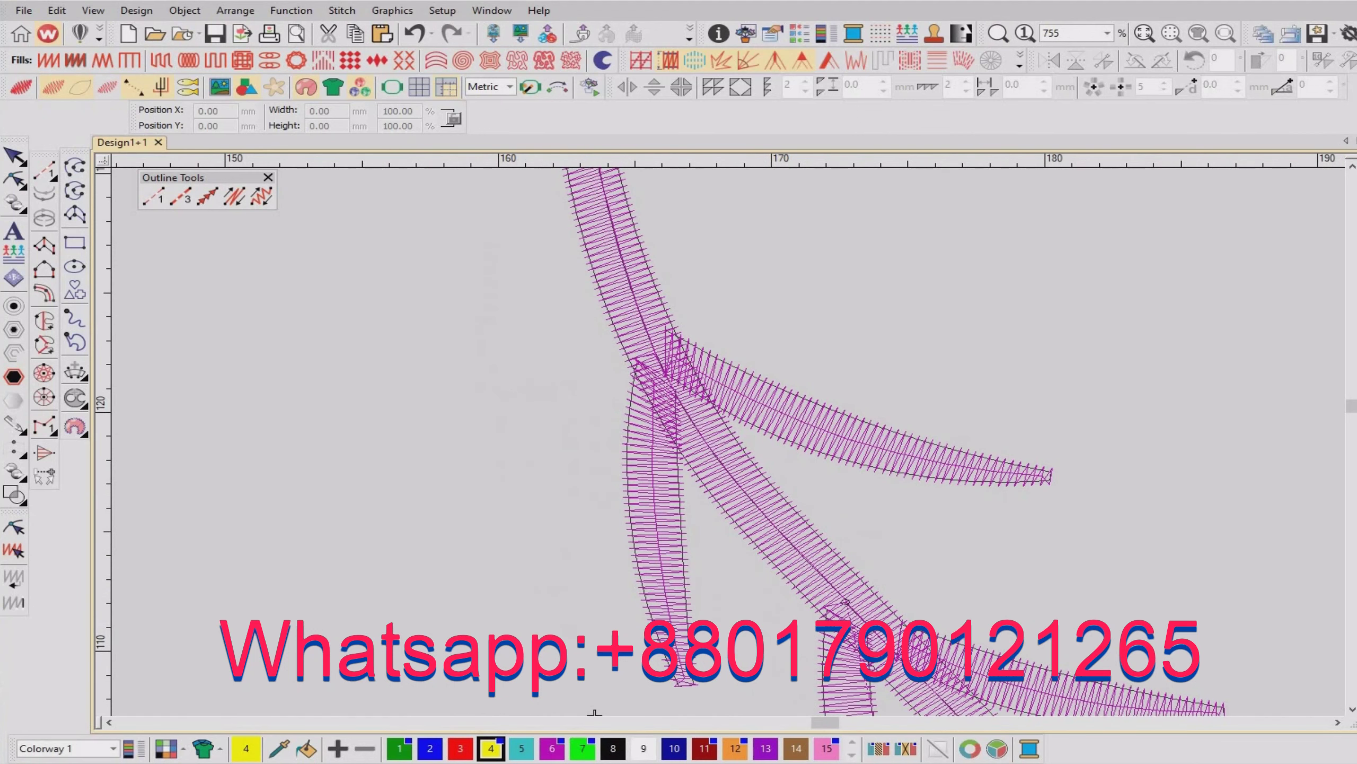
left_click(625, 270)
key("Home")
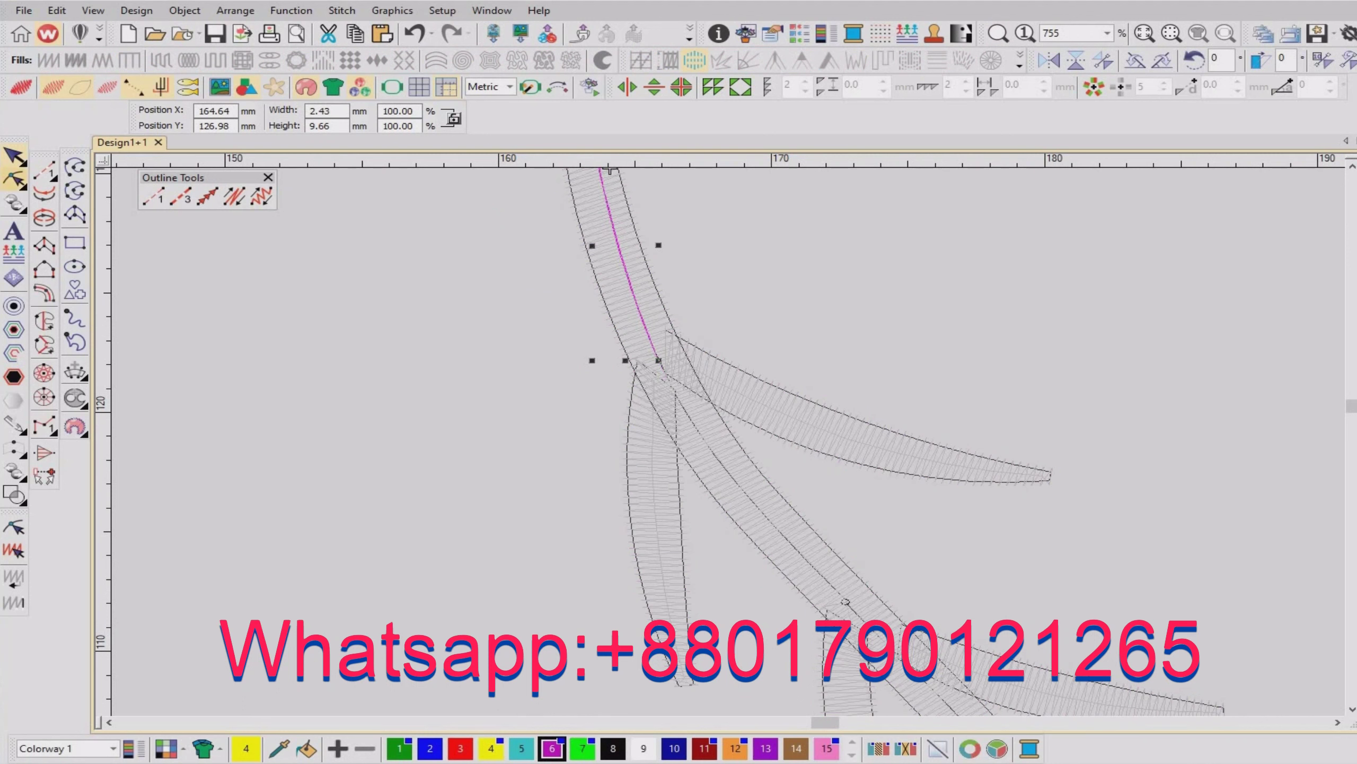
key("h")
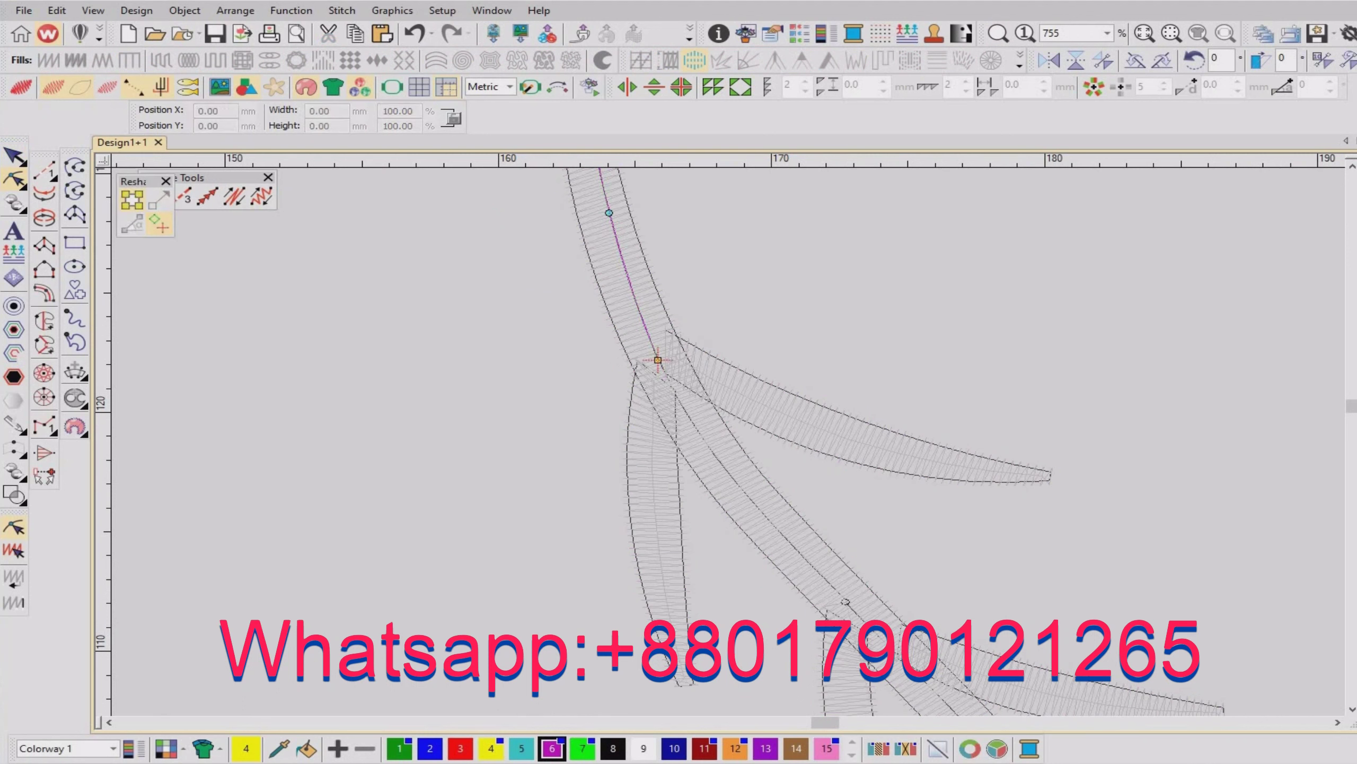
left_click(658, 360)
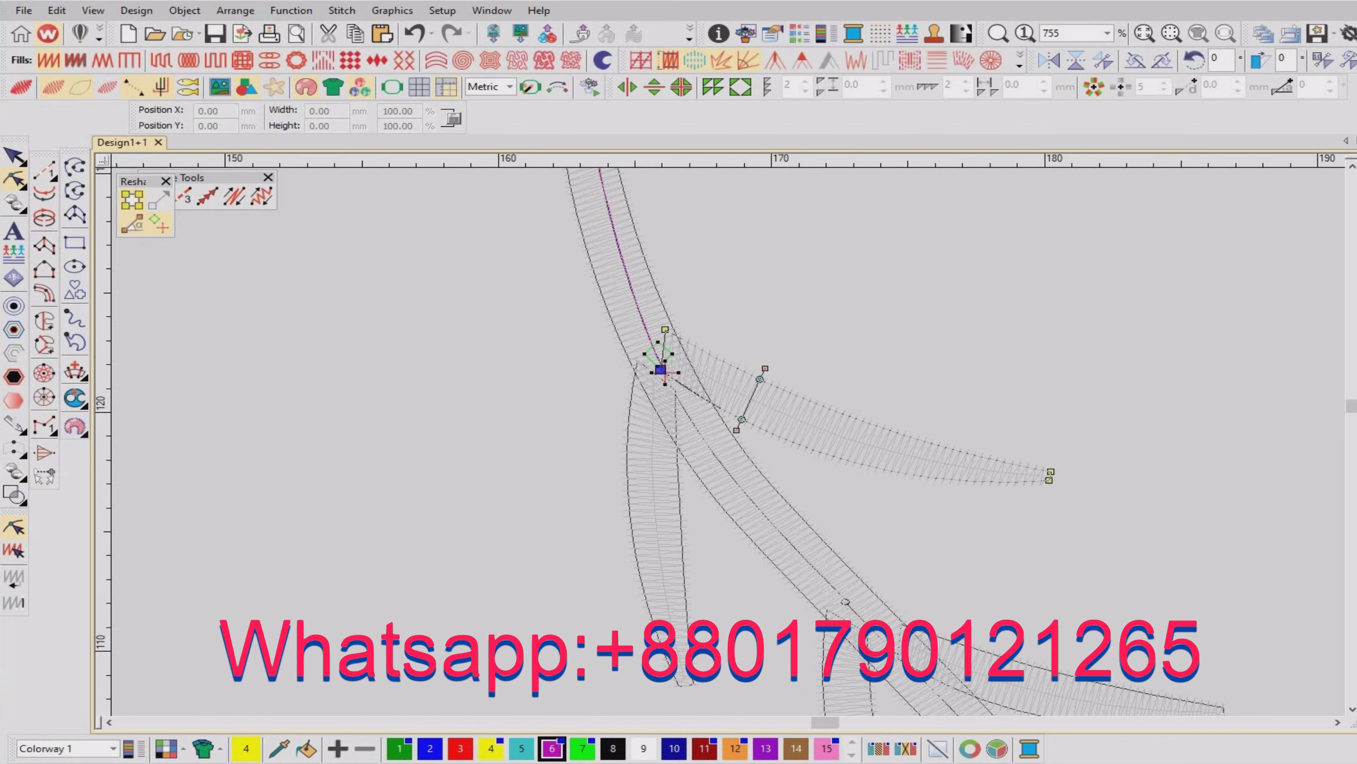
left_click_drag(661, 353, 660, 370)
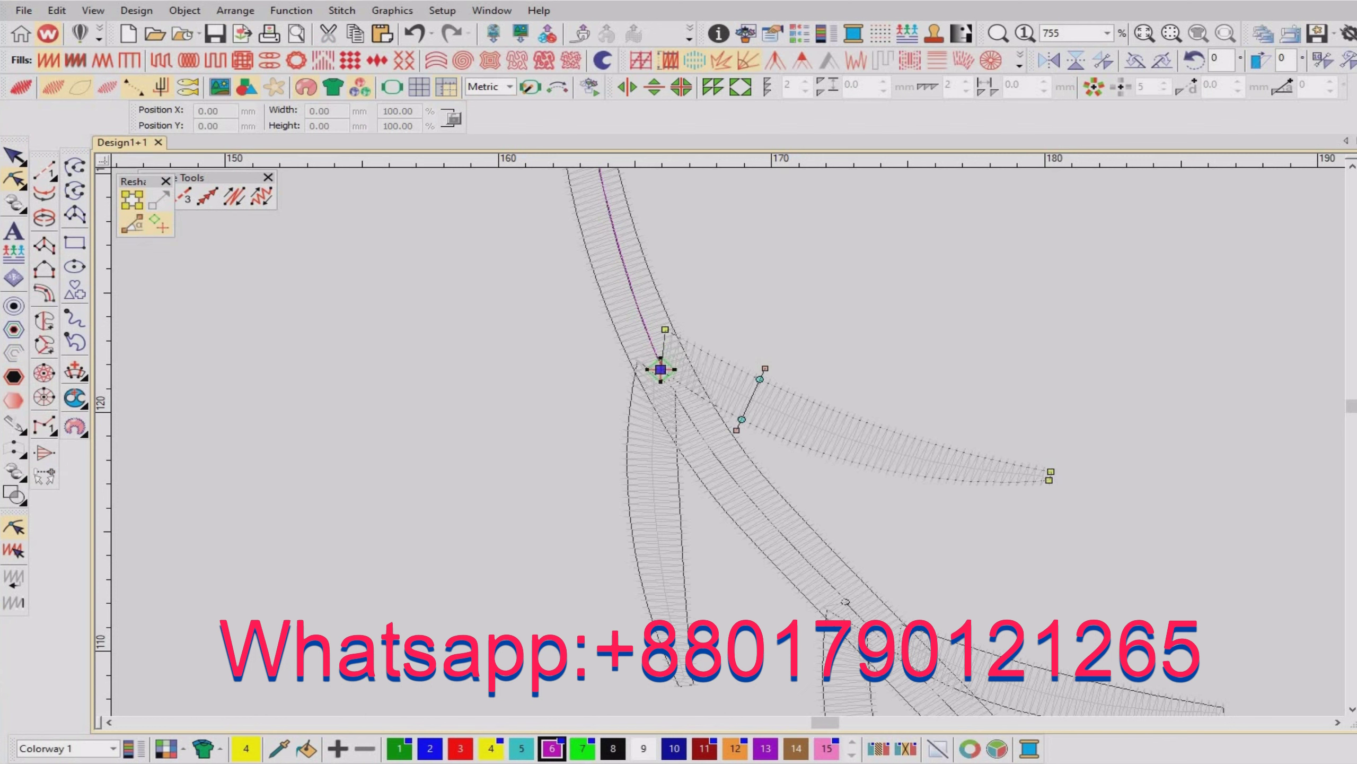
key("Escape")
Reshape the upper left side vein and set its exit point at the base corner inside the central vein.
left_click(656, 508)
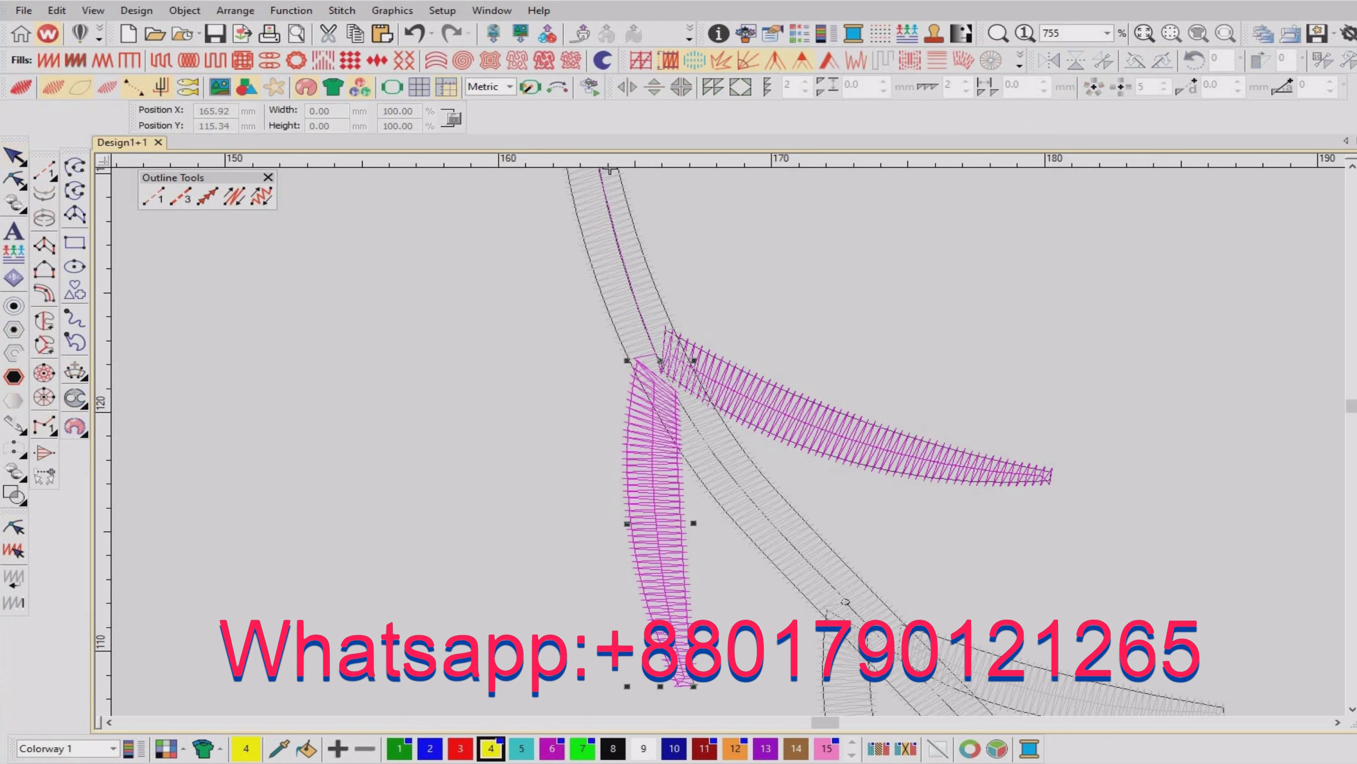
key("ctrl+x")
key("ctrl+z")
key("h")
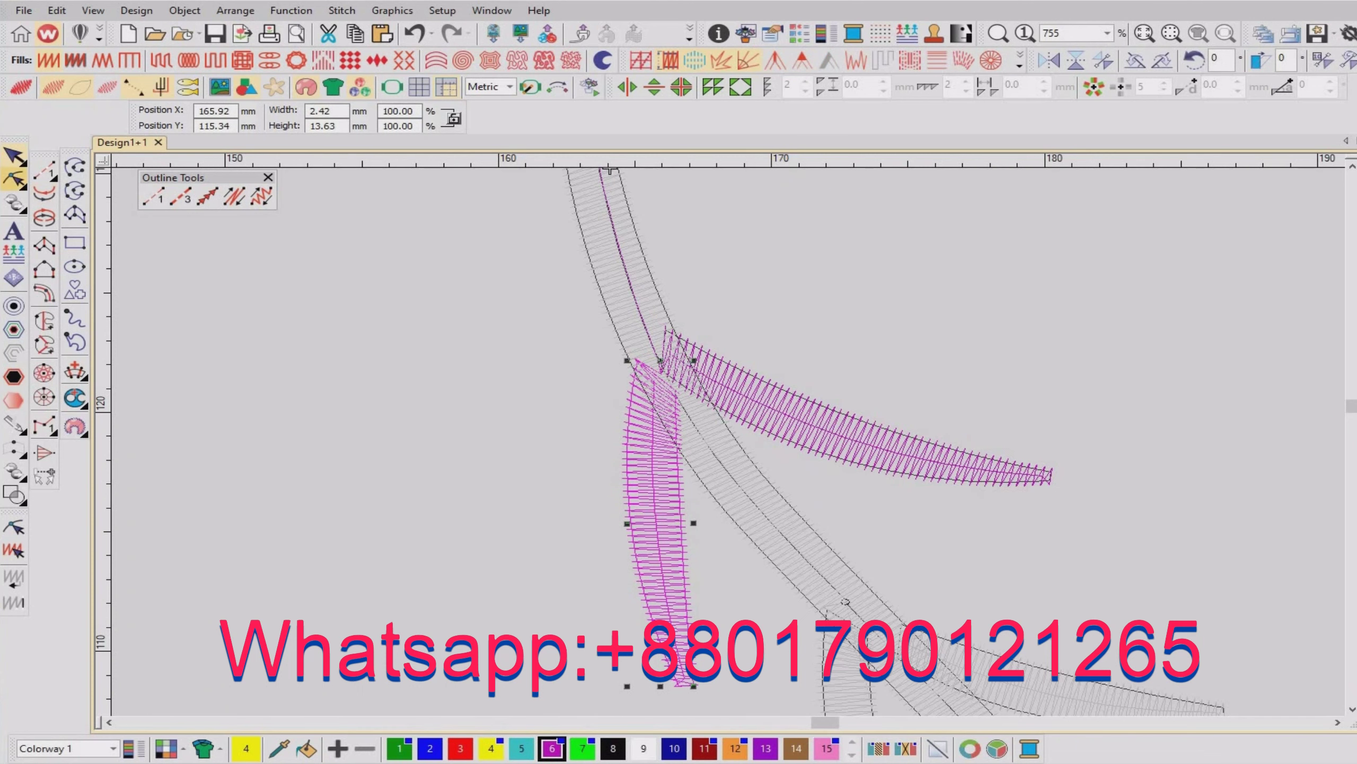
key("z")
left_click_drag(581, 265, 625, 332)
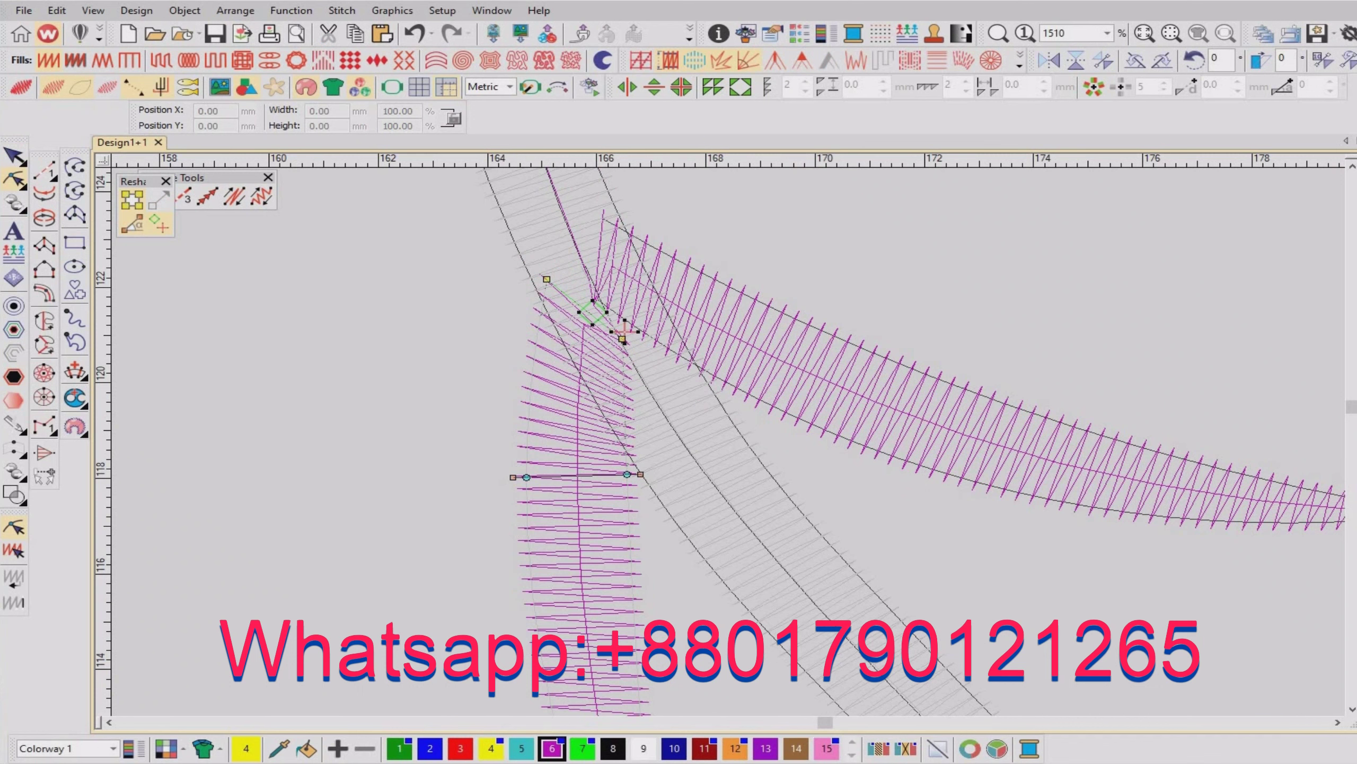
key("Escape")
Move the start node of the next connecting run onto the exit corner of the upper left side vein.
key("shift+z")
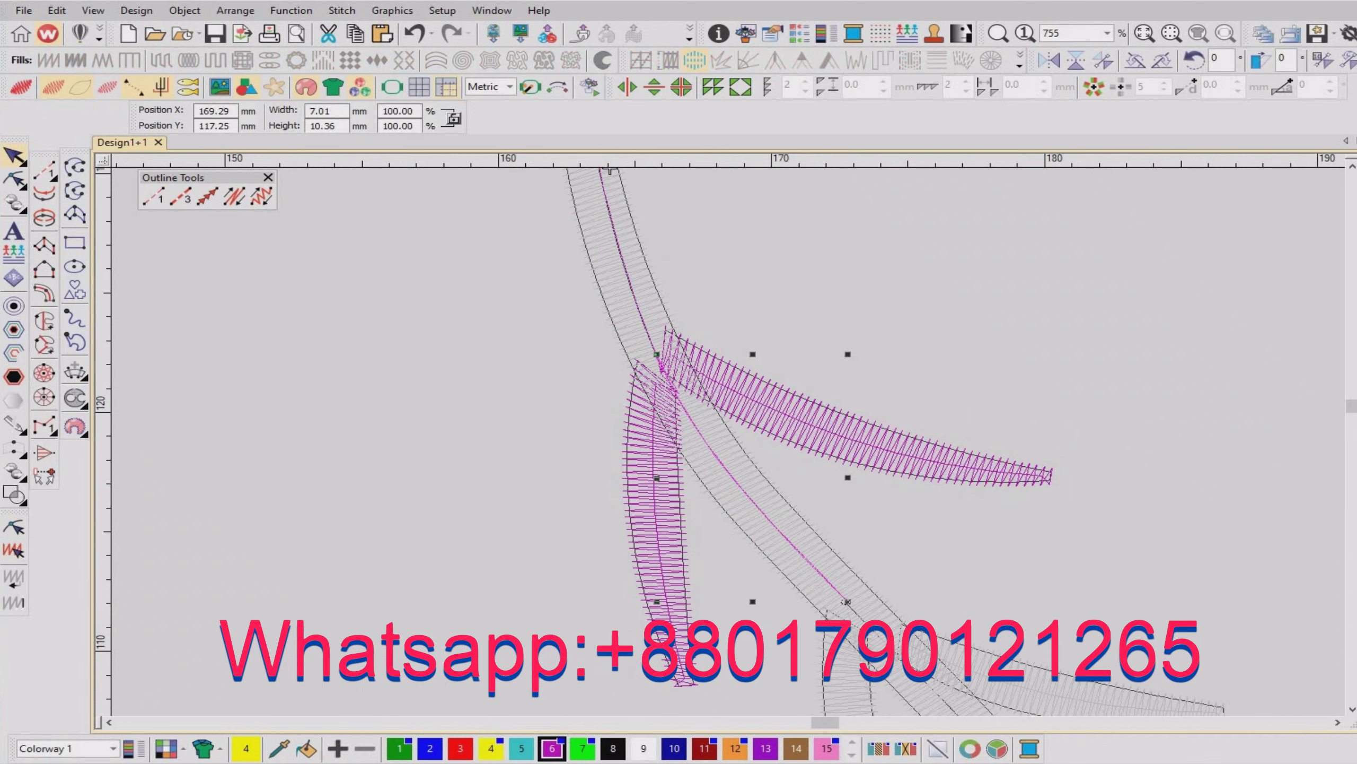
key("z")
key("h")
left_click_drag(585, 266, 621, 331)
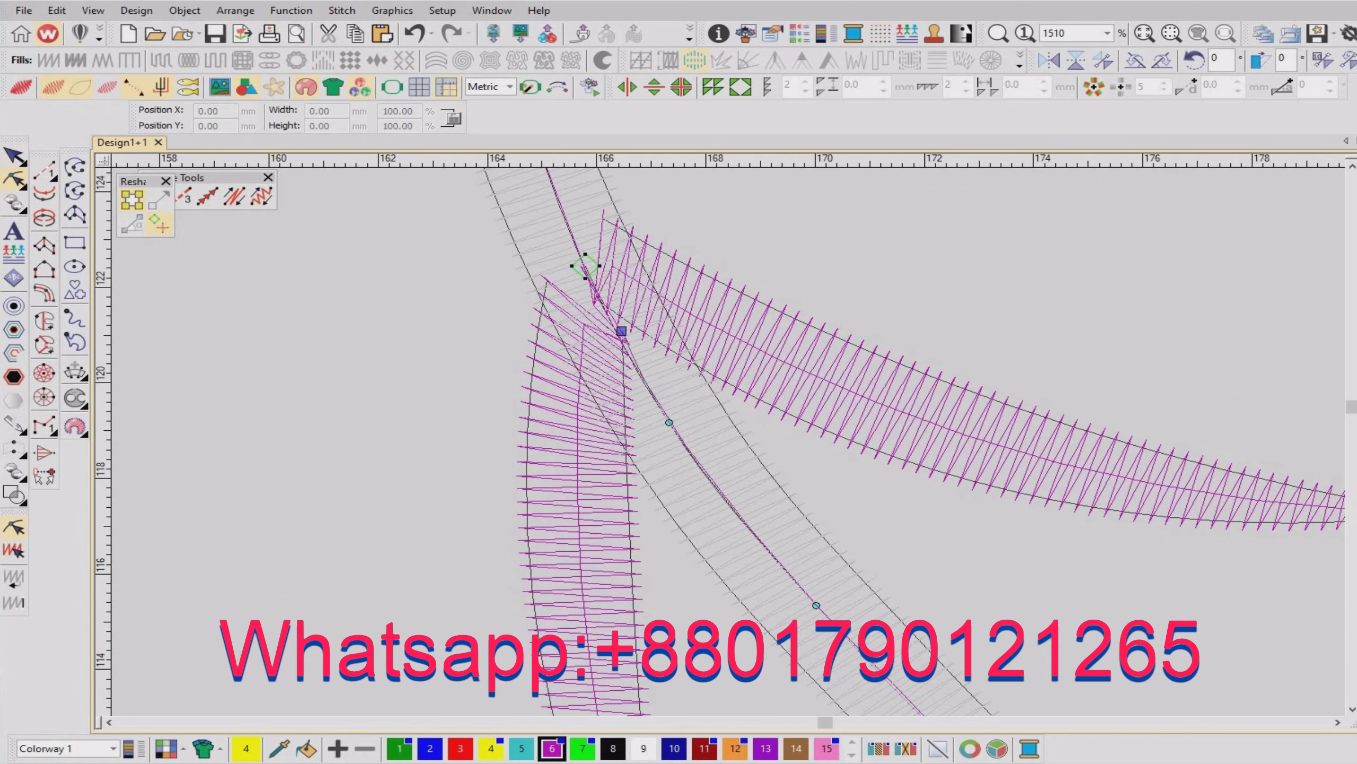
key("shift+z")
key("shift+z")
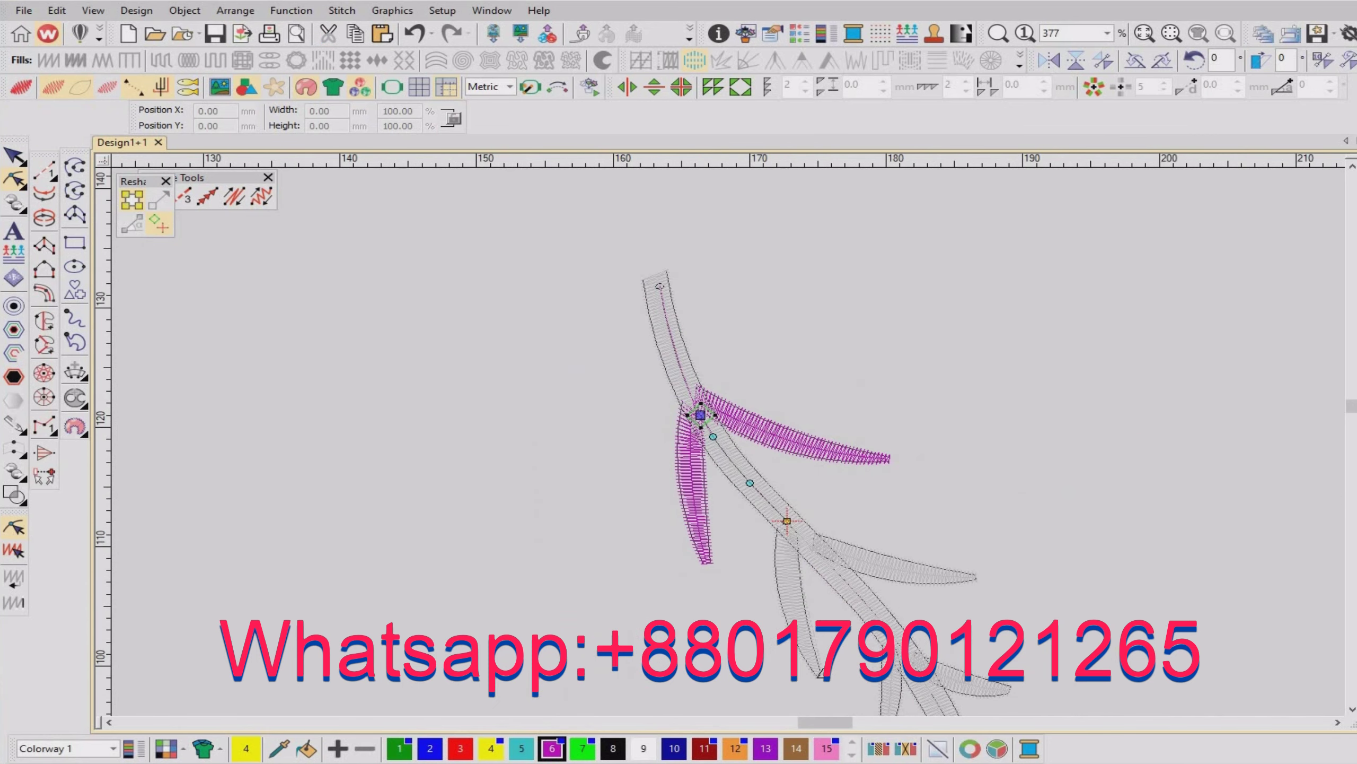
Move the lower end node of that connecting run onto the middle left side vein's outer base corner.
key("b")
left_click_drag(635, 432, 811, 636)
key("z")
left_click_drag(1070, 373, 1018, 400)
key("shift+z")
key("Escape")
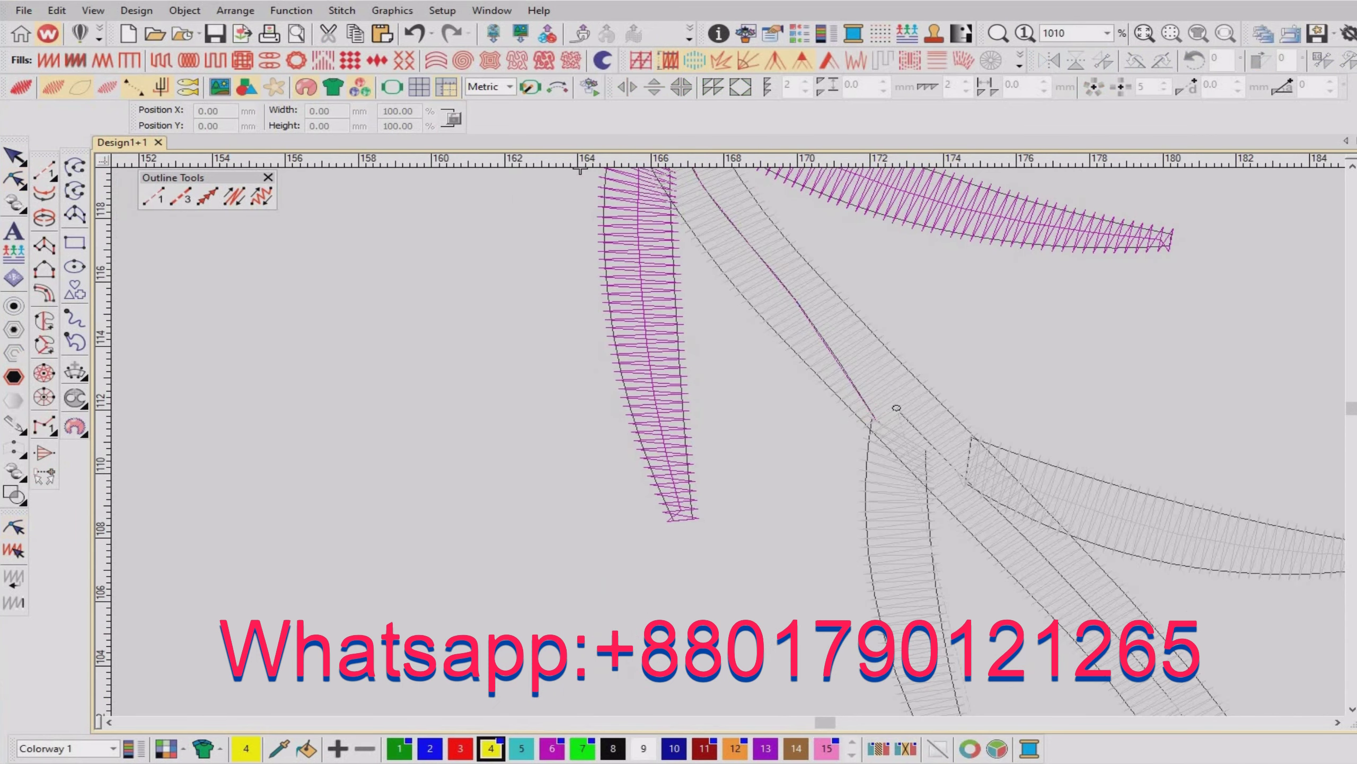
Place the middle left side vein's entry and exit points on its two base corners.
left_click(898, 513)
key("shift+z")
key("shift+z")
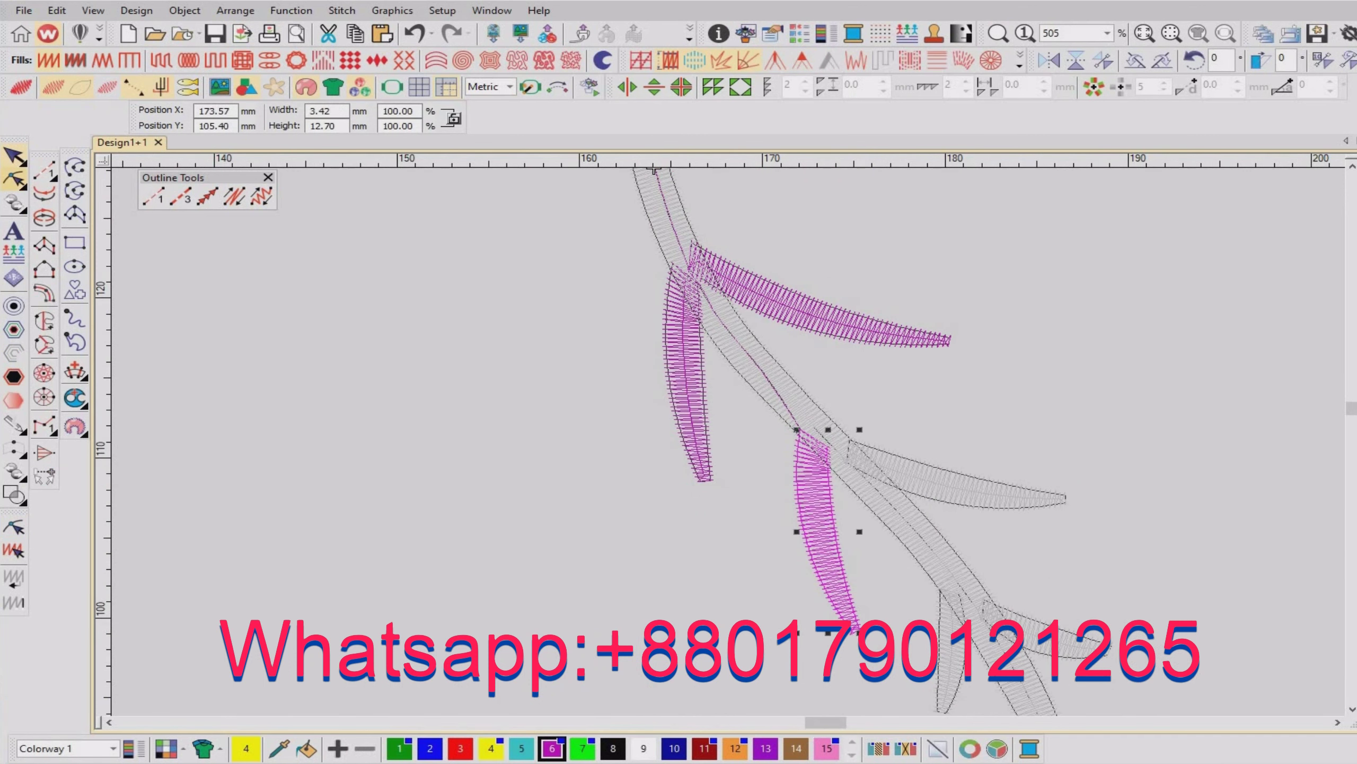
key("h")
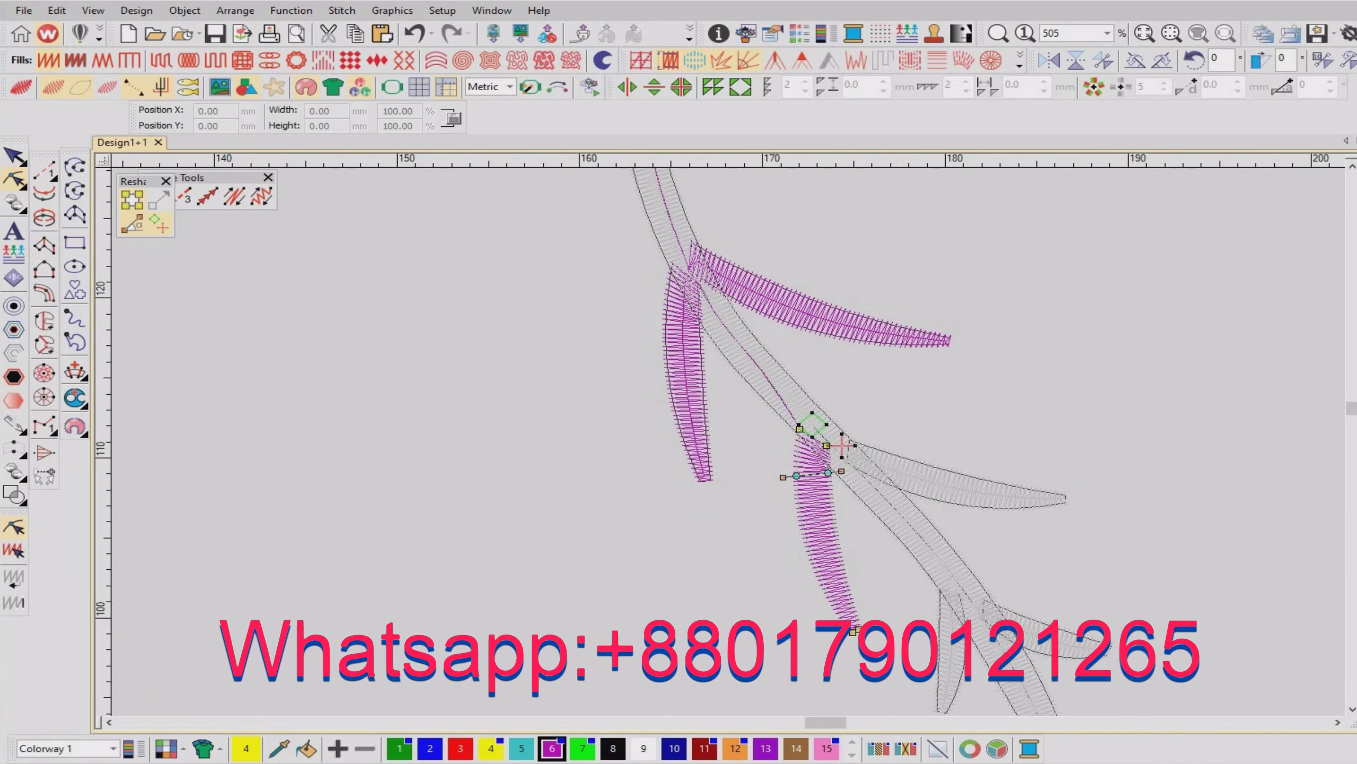
key("z")
key("Escape")
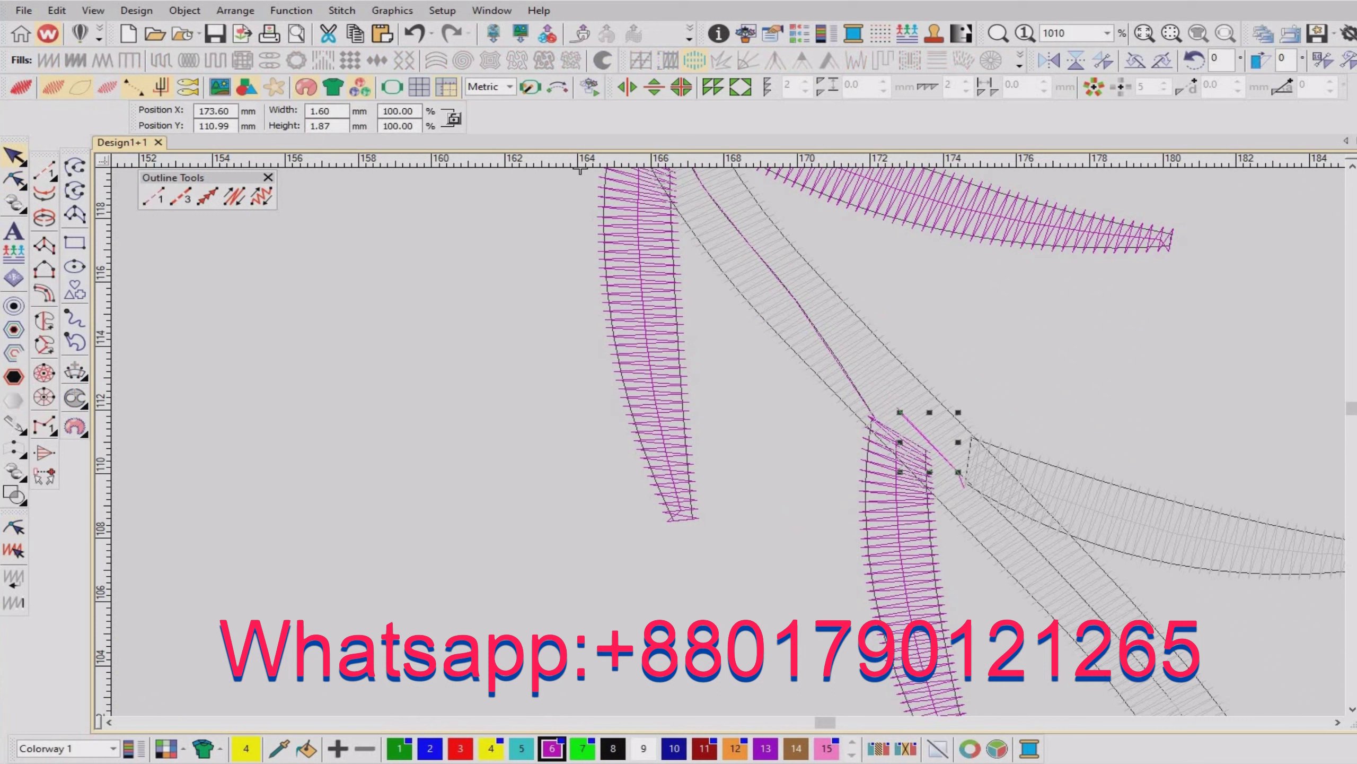
Reshape the short connecting run to span from the middle left side vein's exit corner to the middle right side vein's base corner.
key("ctrl+x")
key("ctrl+v")
key("h")
left_click_drag(899, 411, 971, 485)
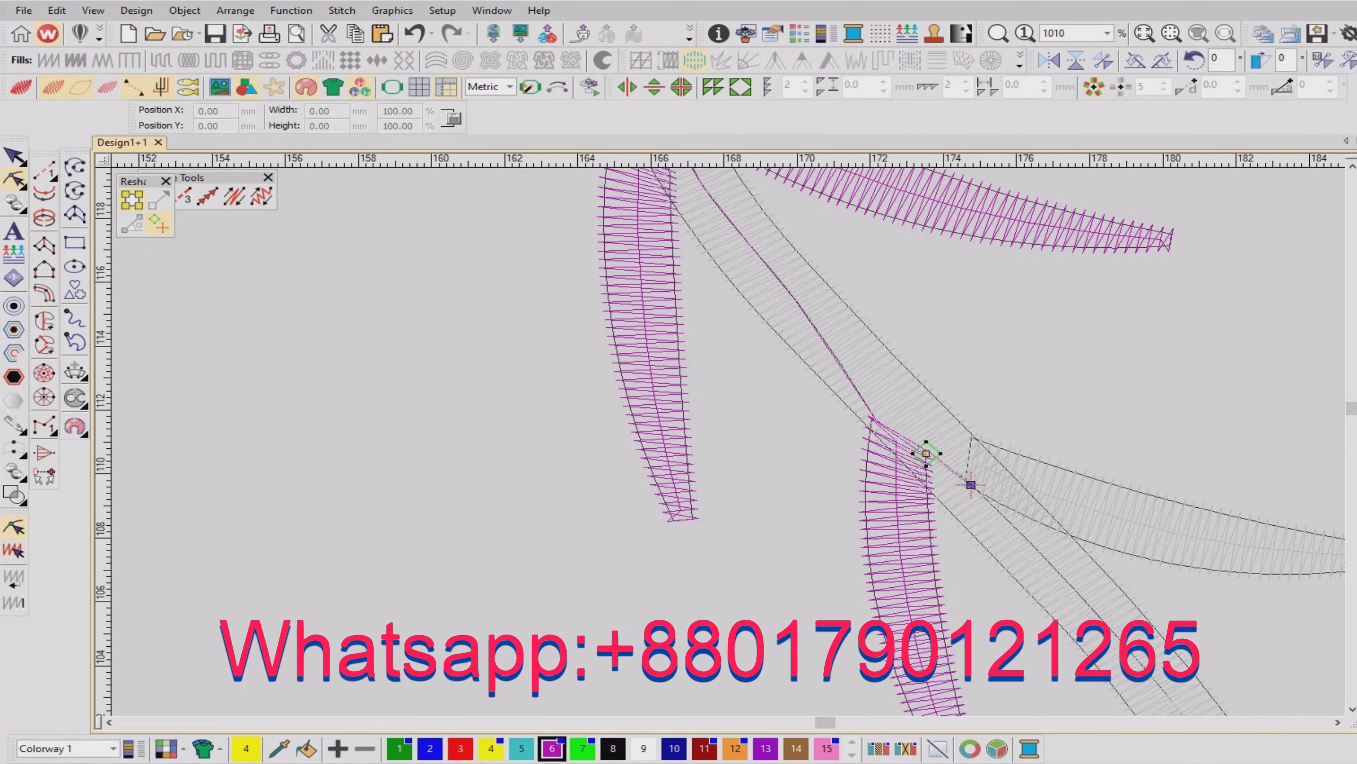
key("Escape")
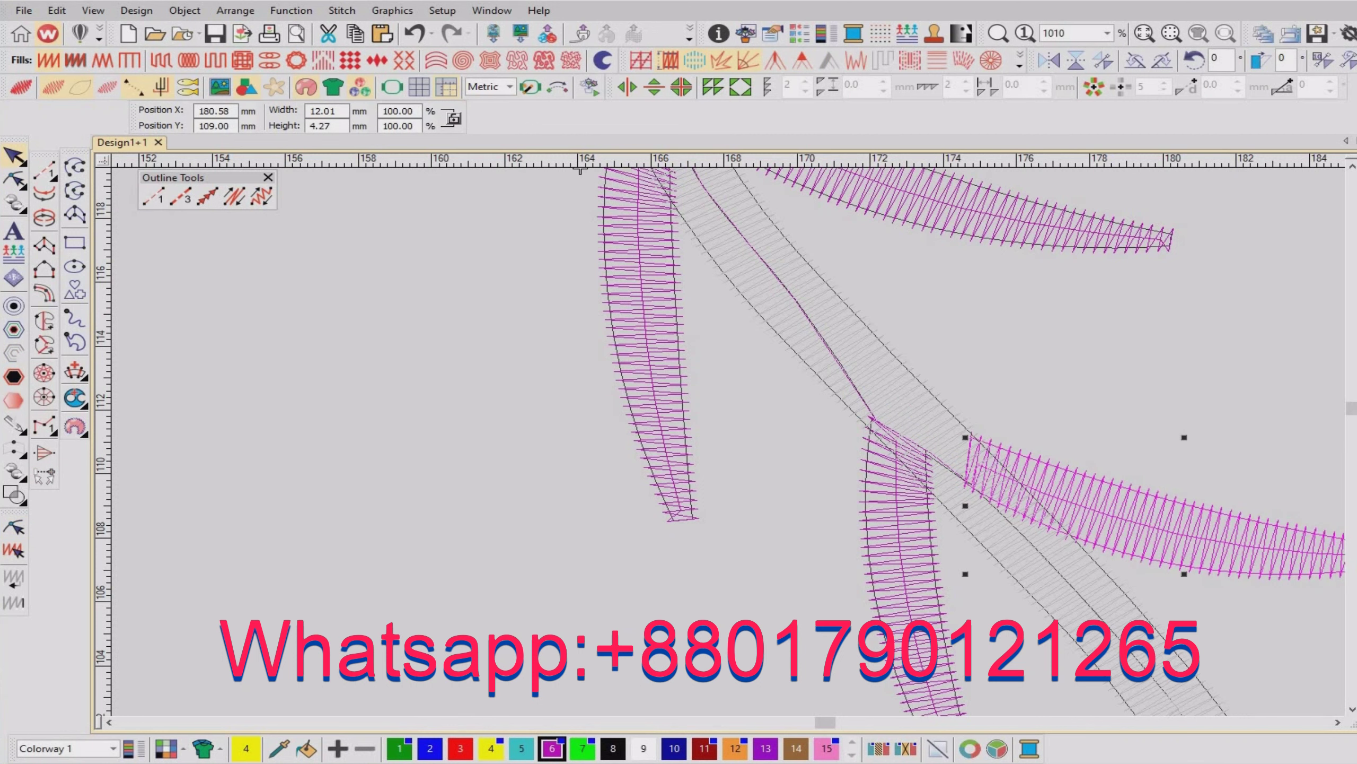
Add a control point pair along the middle right side vein and narrow its base by moving the upper base corner inward.
key("h")
key("shift+0")
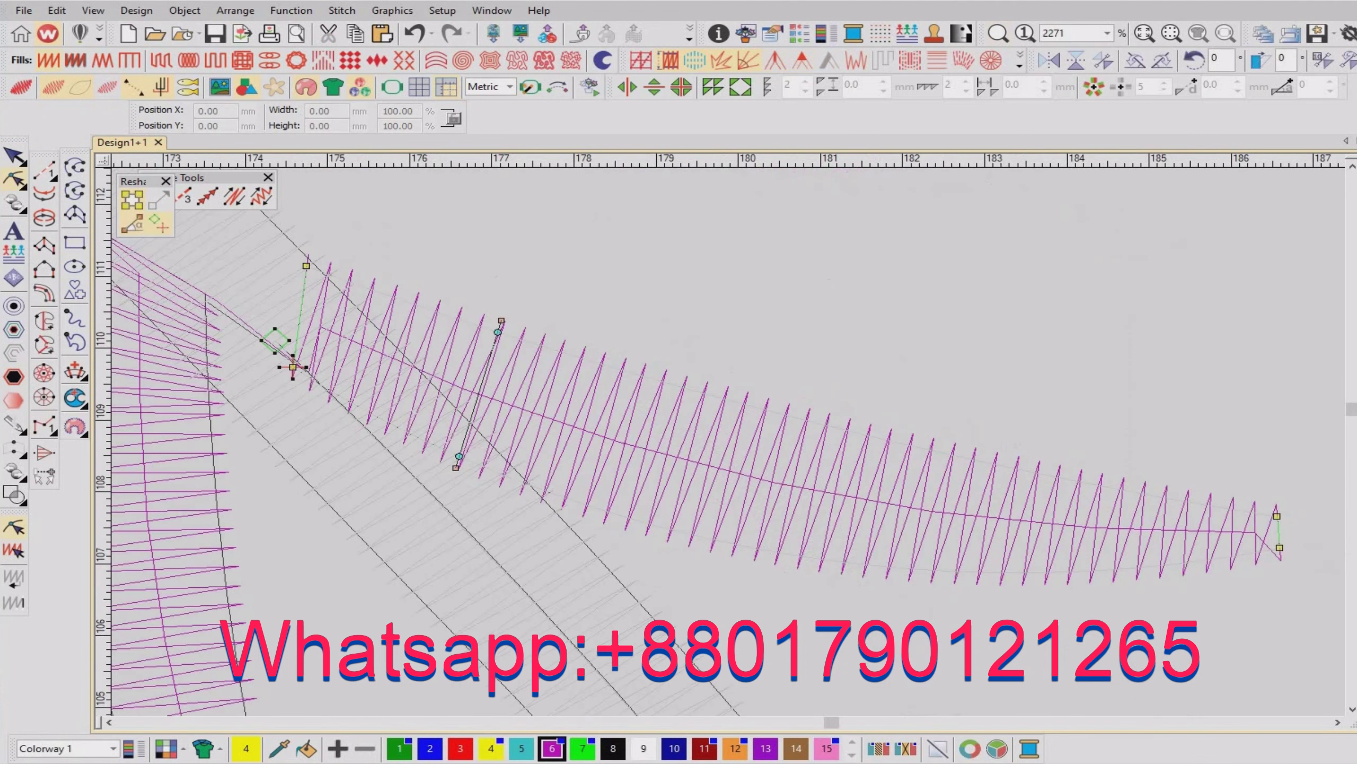
left_click(306, 266)
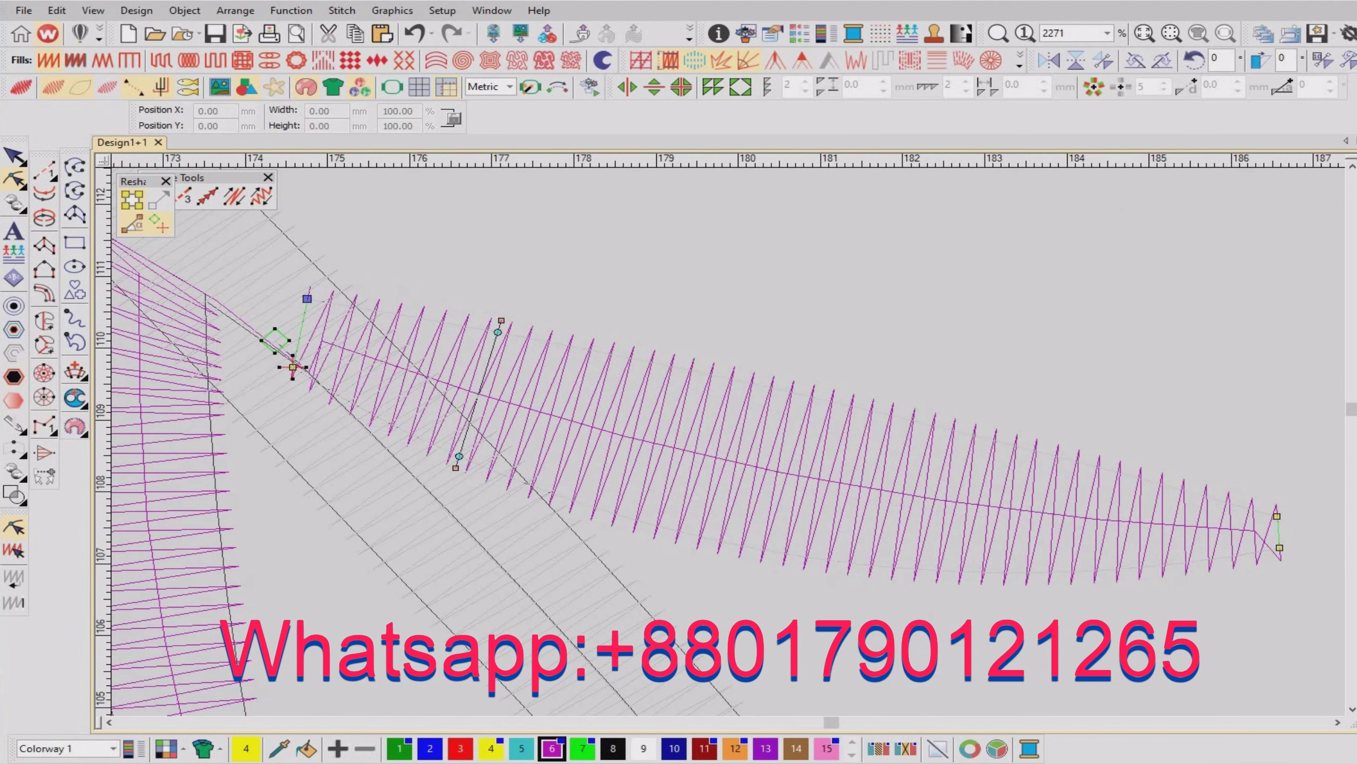
right_click(819, 424)
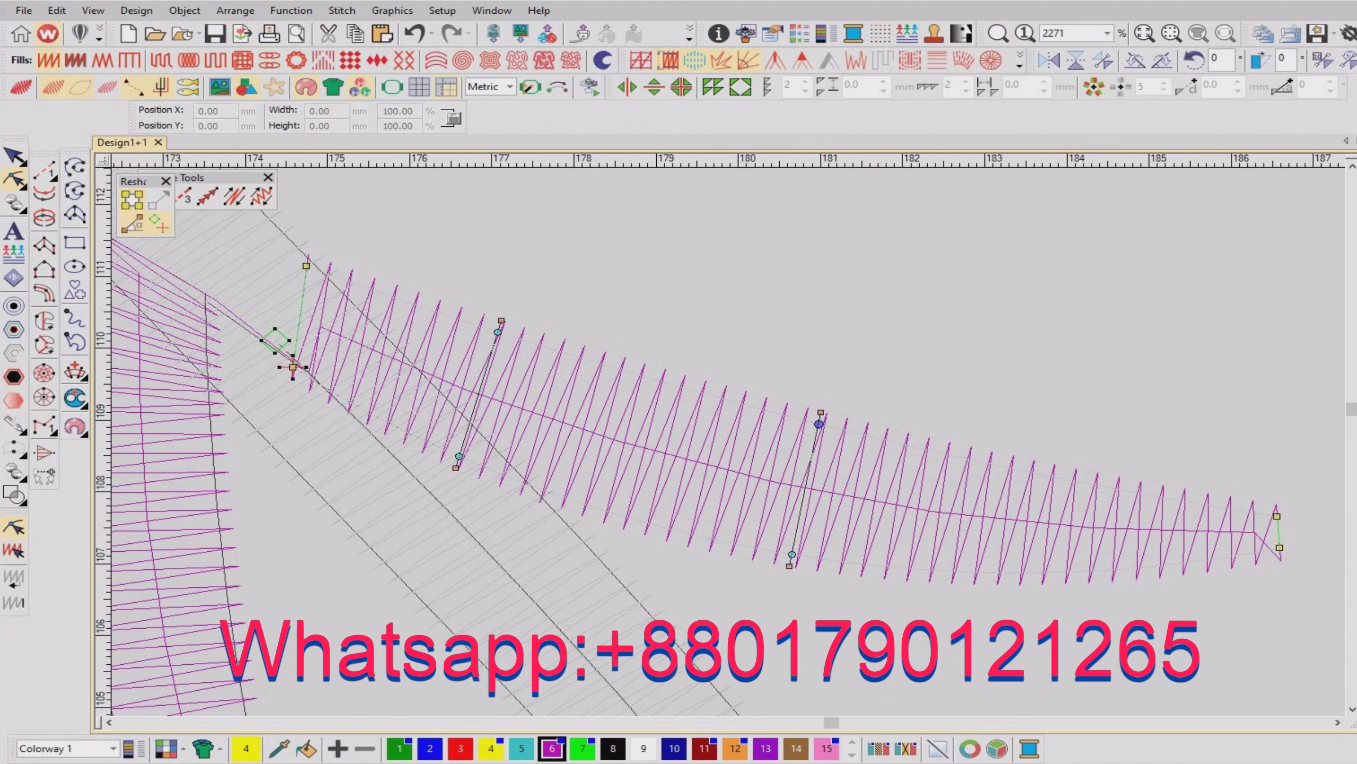
left_click_drag(307, 266, 303, 283)
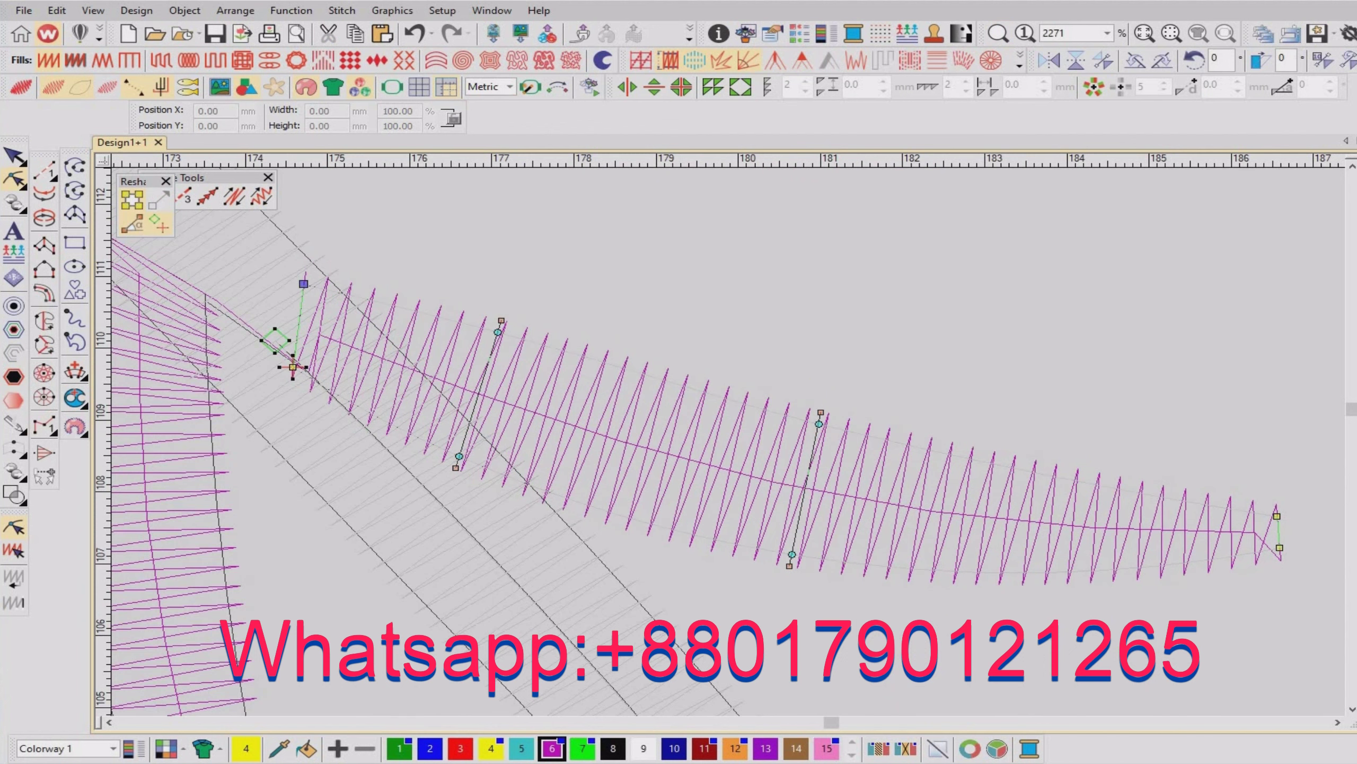
Place the middle right side vein's entry point on its lower base corner, beside the exit point.
left_click_drag(275, 340, 293, 367)
key("shift+z")
key("Escape")
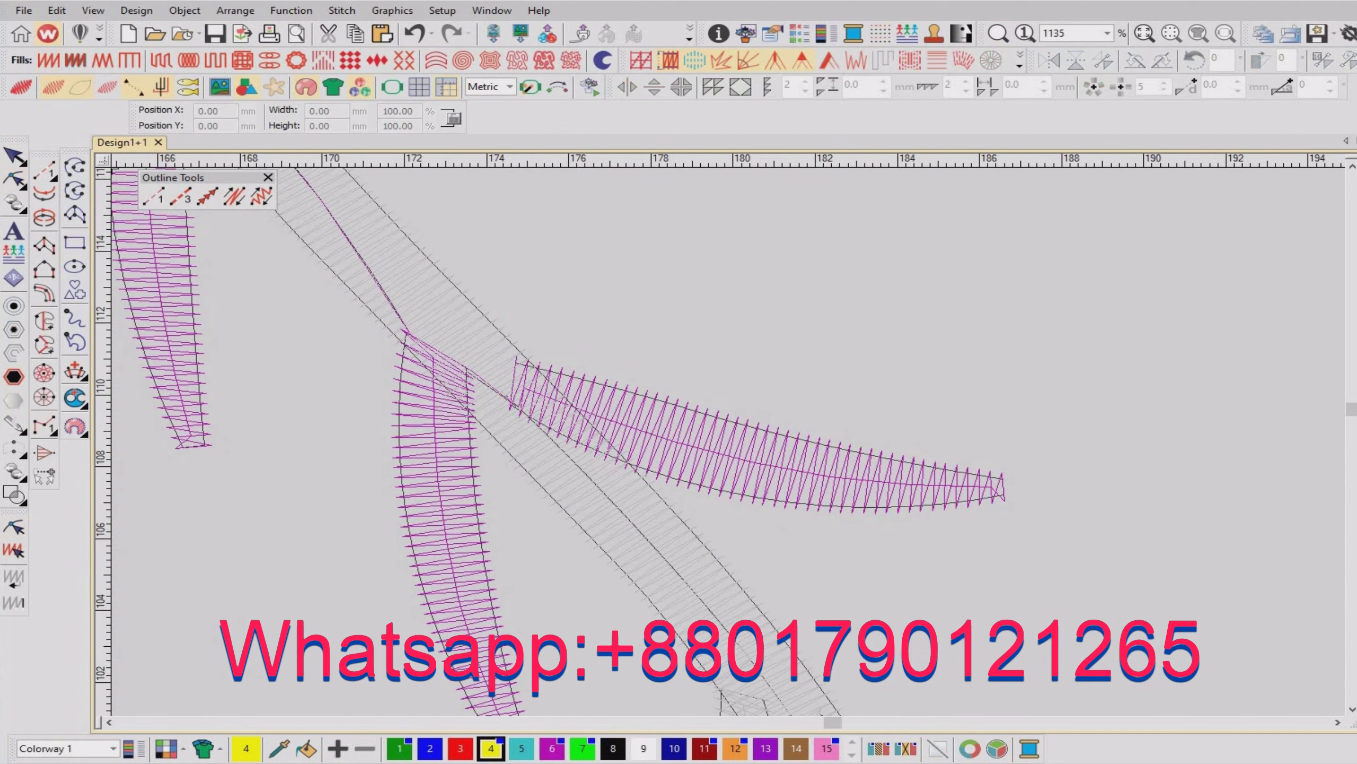
Reshape the next connecting run below the middle side veins so its lower end reaches the lower left side vein's base corner.
key("Tab")
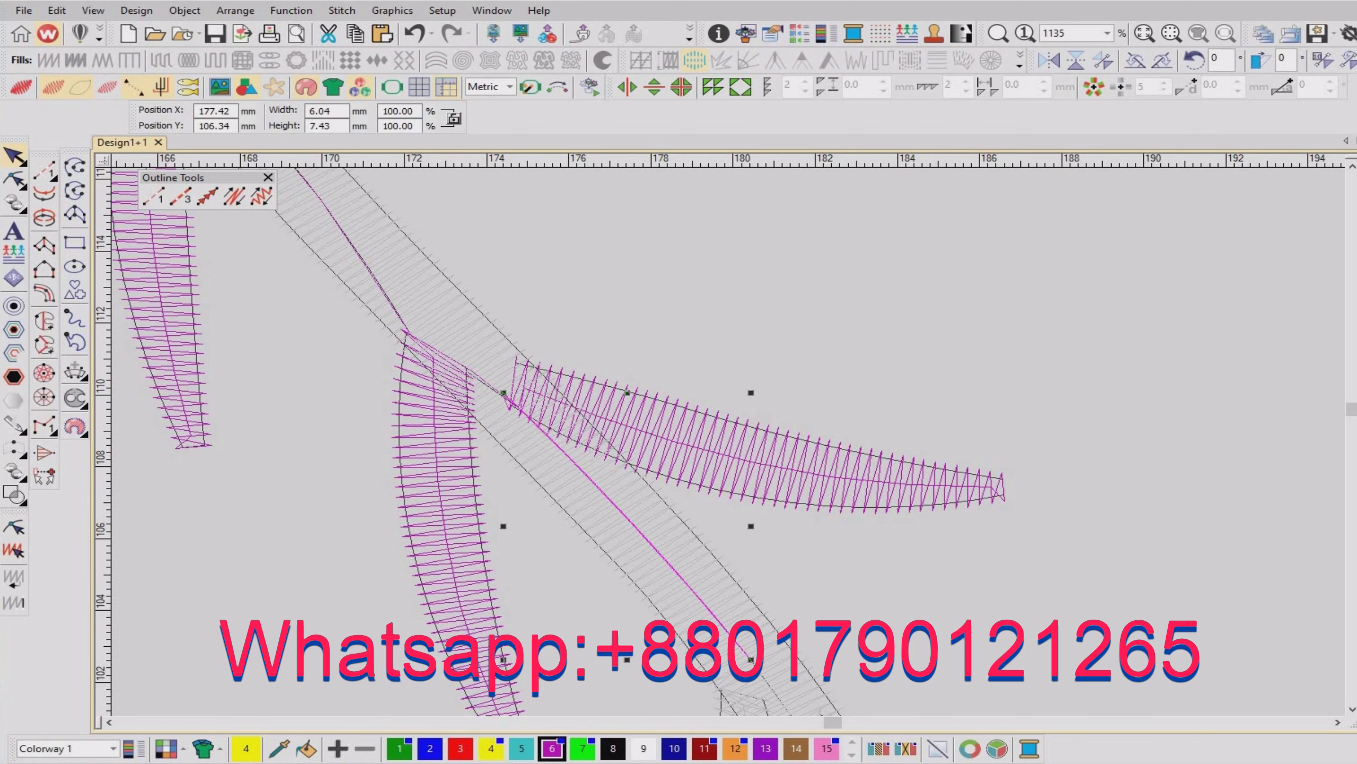
key("h")
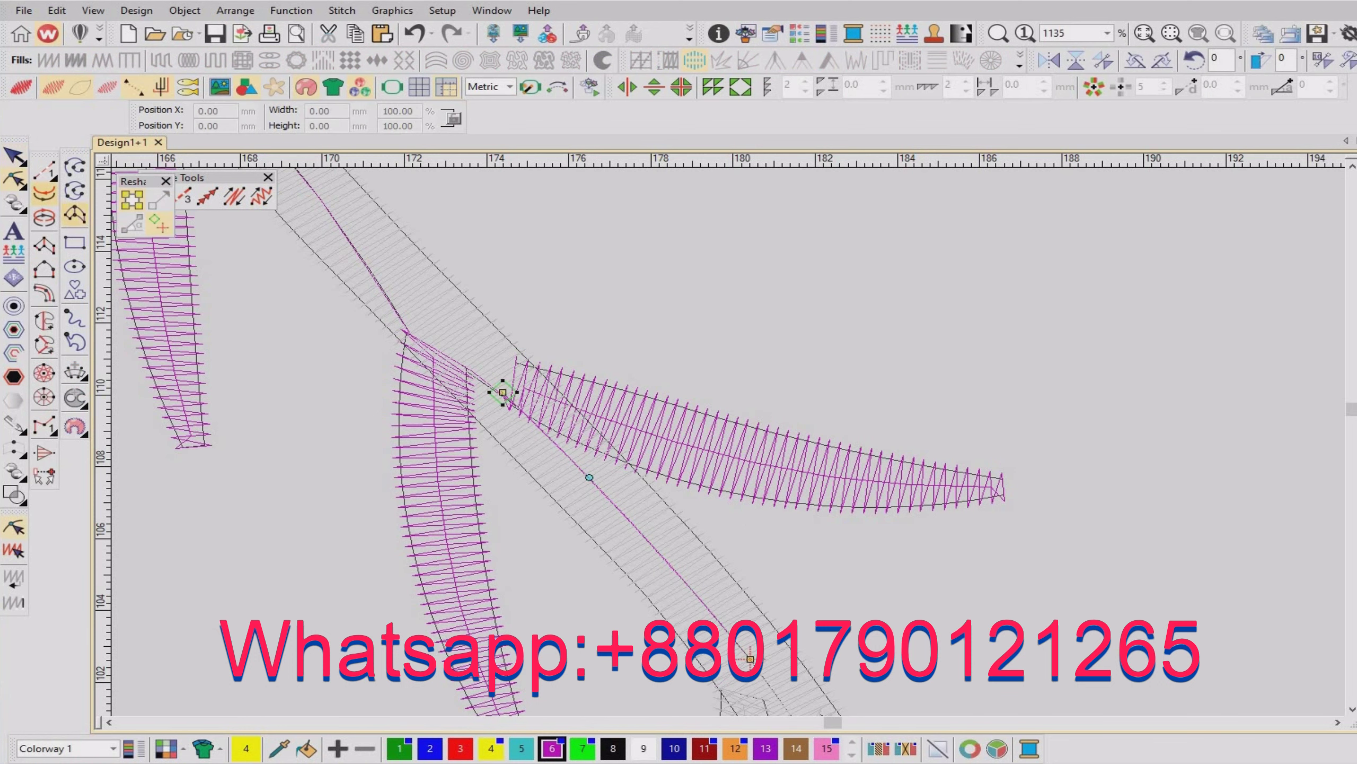
key("shift+z")
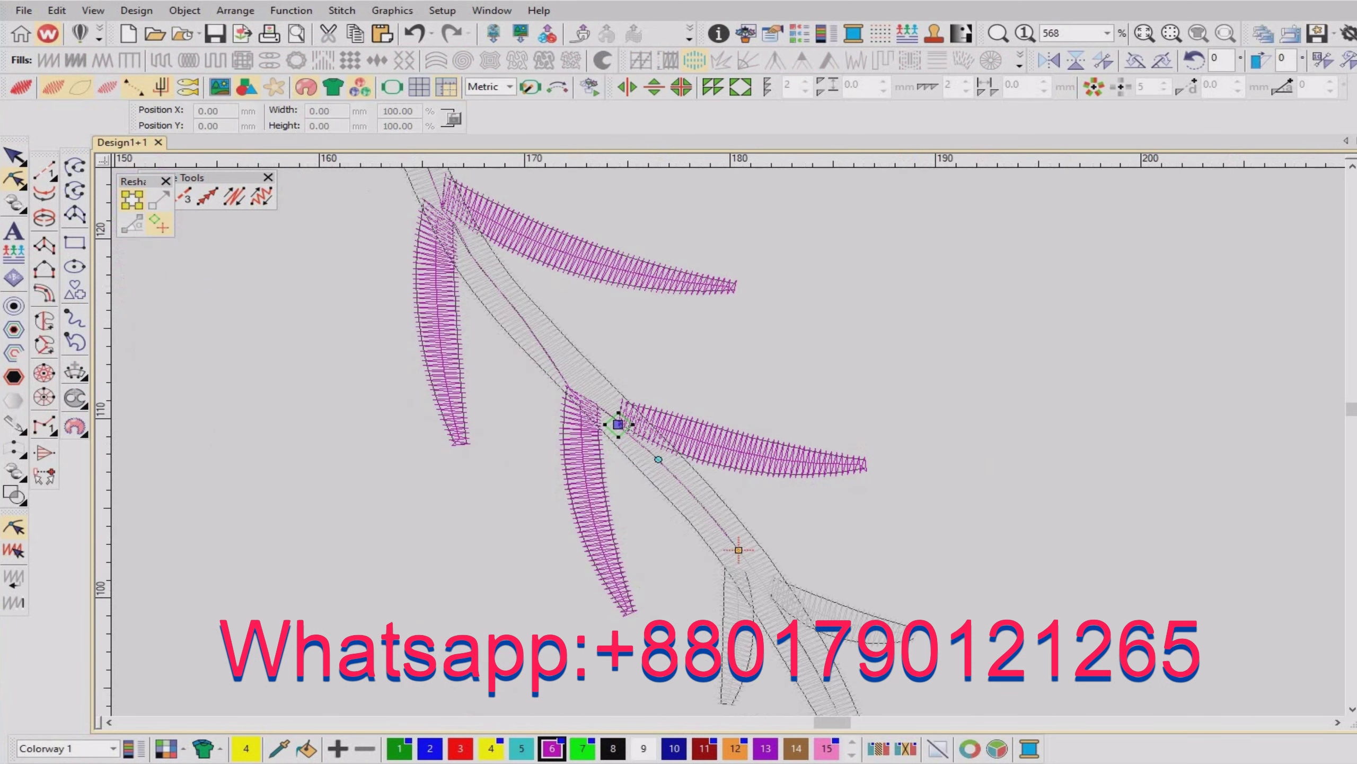
left_click_drag(579, 474, 801, 669)
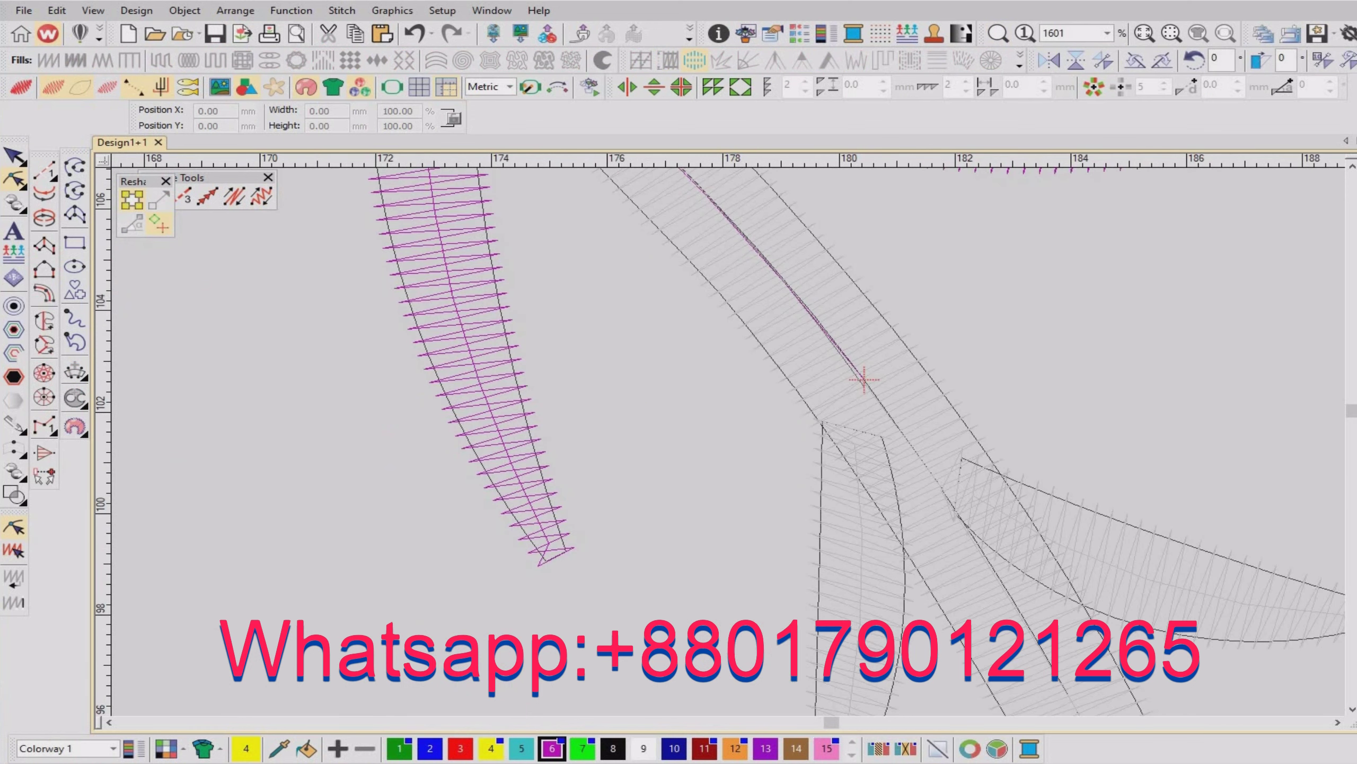
key("Escape")
key("shift+z")
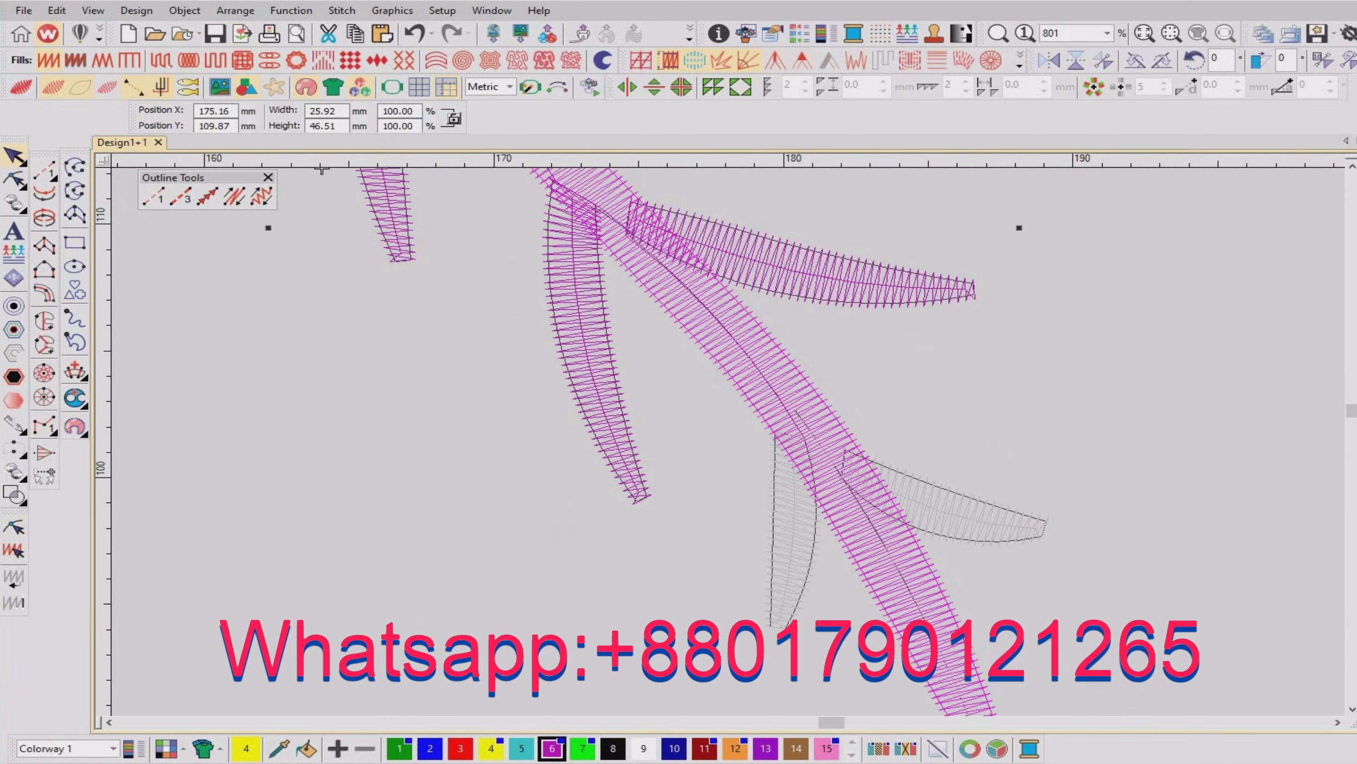
Reshape the lower left side vein's base by moving its two upper corners to form a narrower, nearly level end edge.
left_click(794, 529)
key("z")
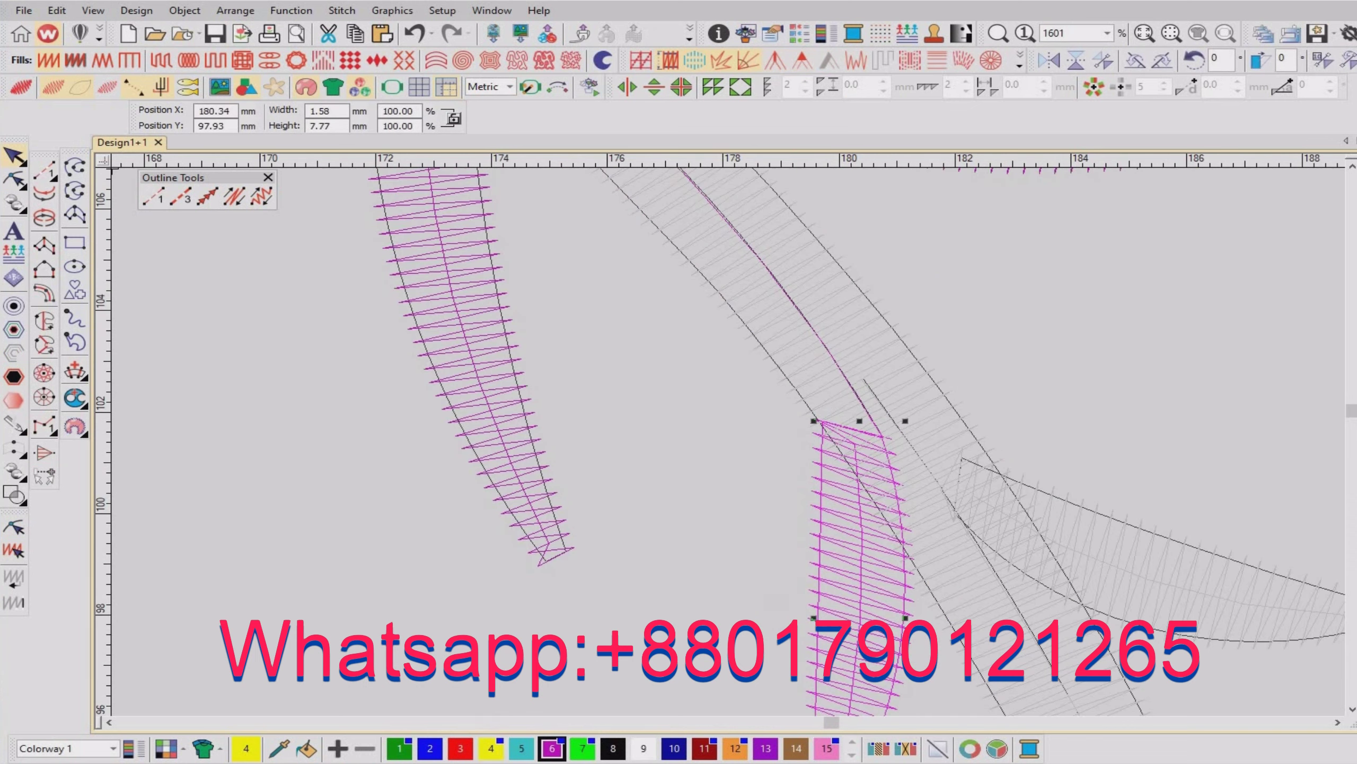
key("h")
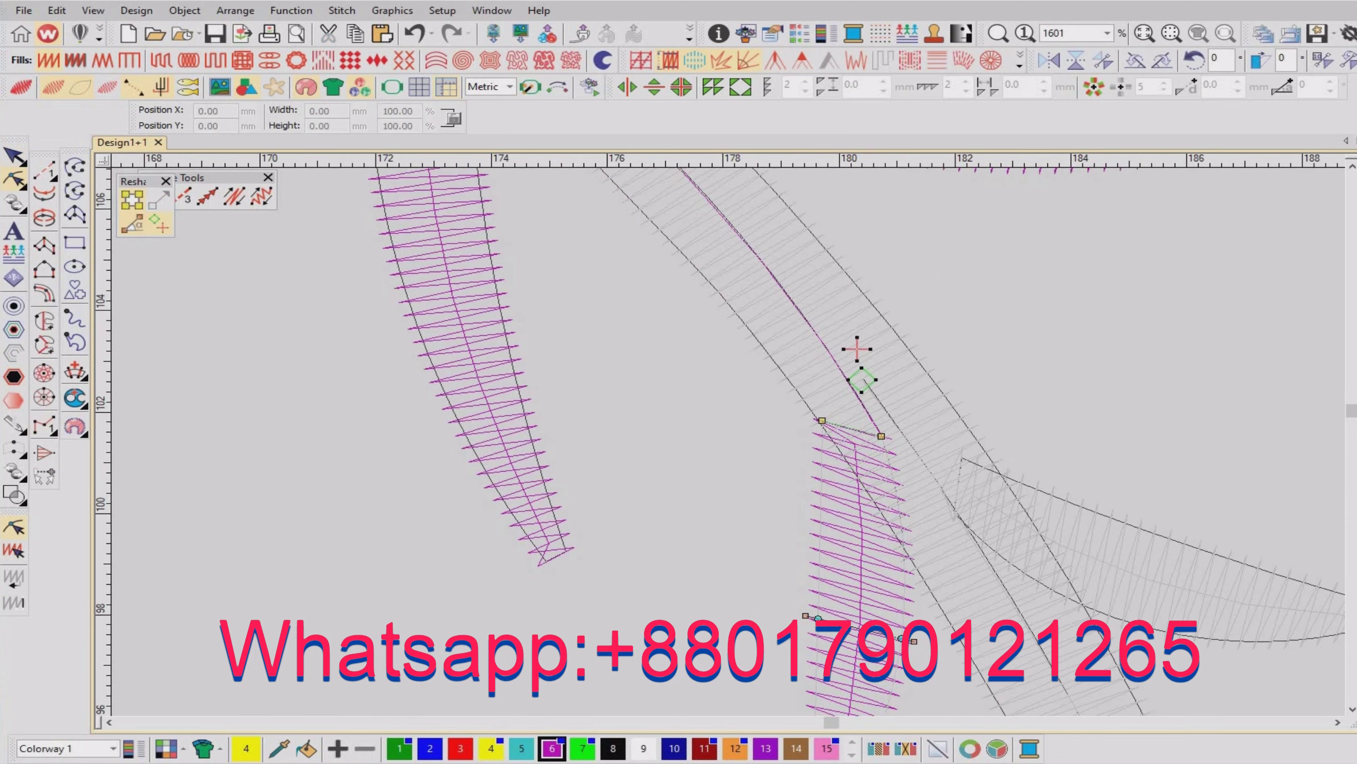
left_click_drag(882, 436, 833, 426)
left_click(901, 638)
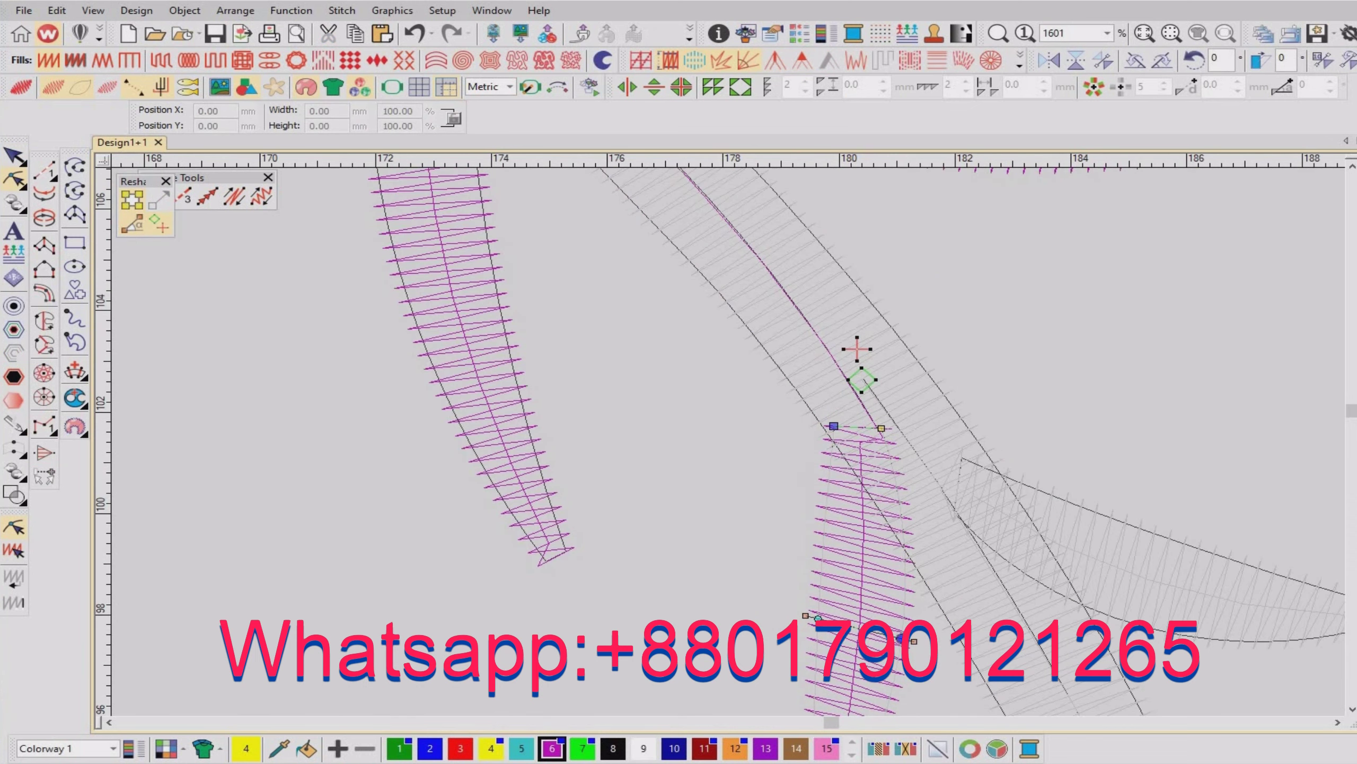
key("Escape")
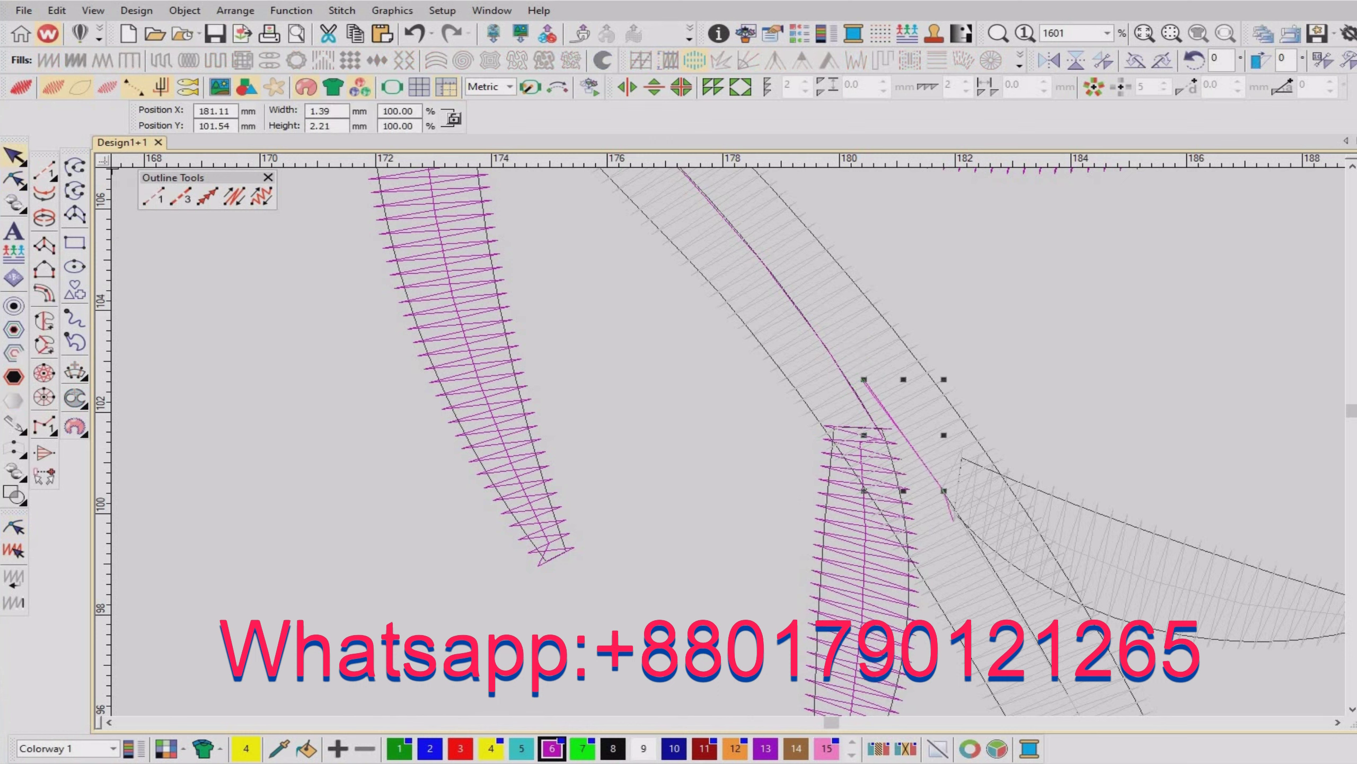
Move the short connecting run's start node and the lower left side vein's entry and exit points to that vein's right base corner.
key("h")
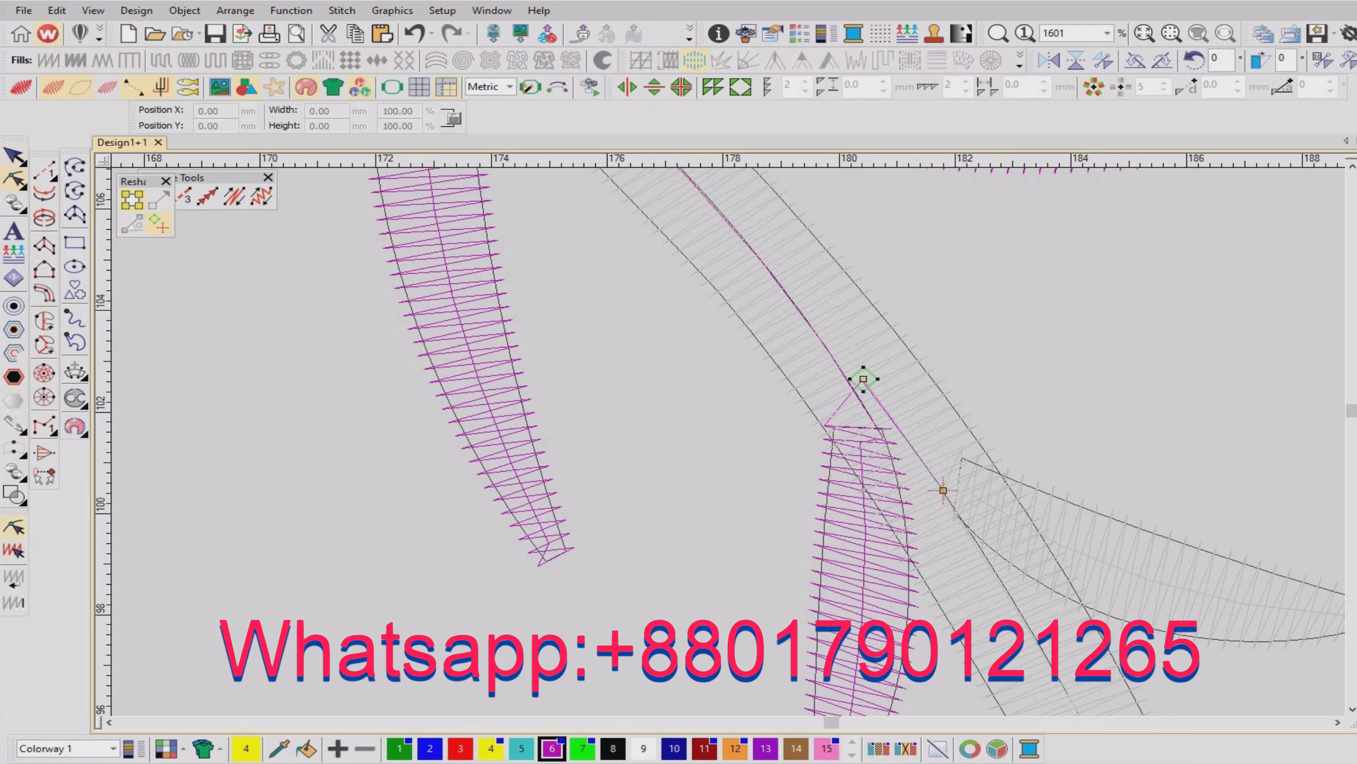
left_click(882, 433)
key("Tab")
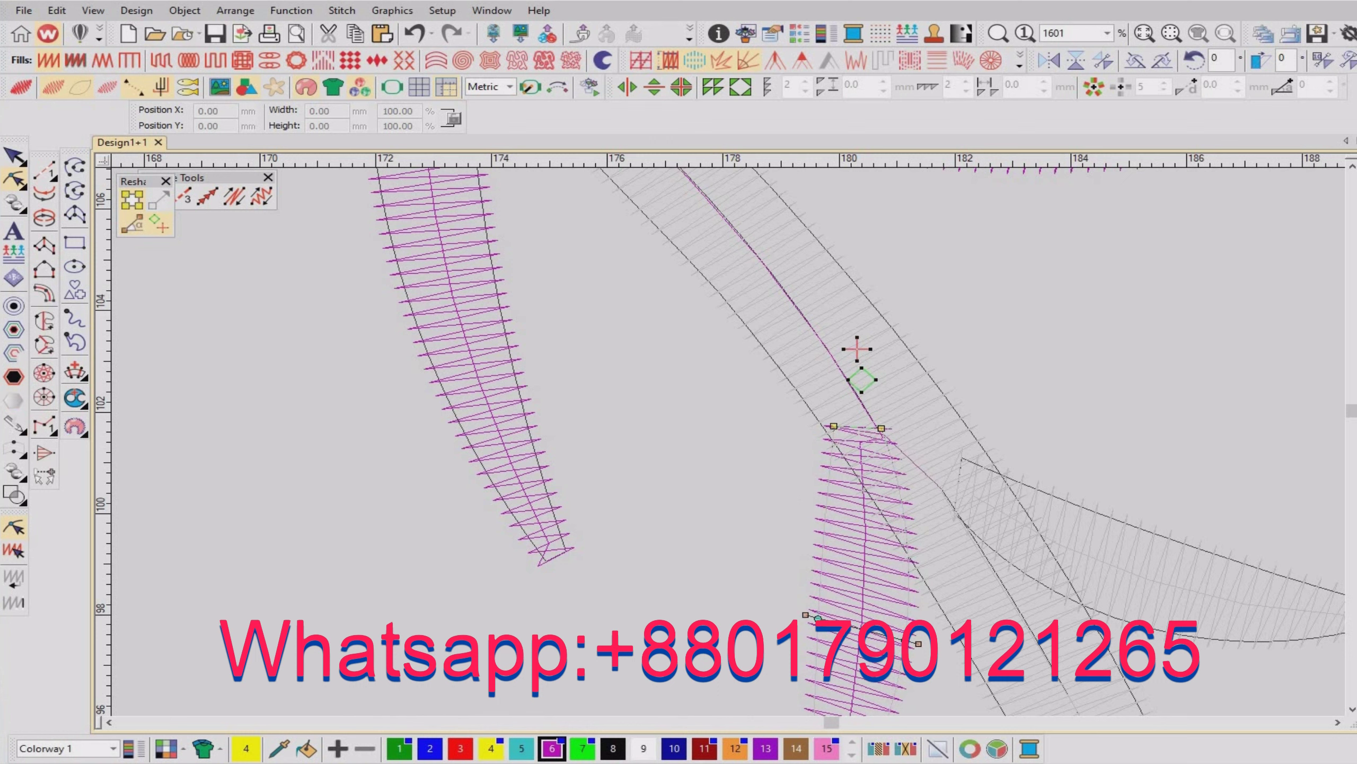
left_click_drag(862, 379, 879, 435)
left_click_drag(857, 348, 887, 431)
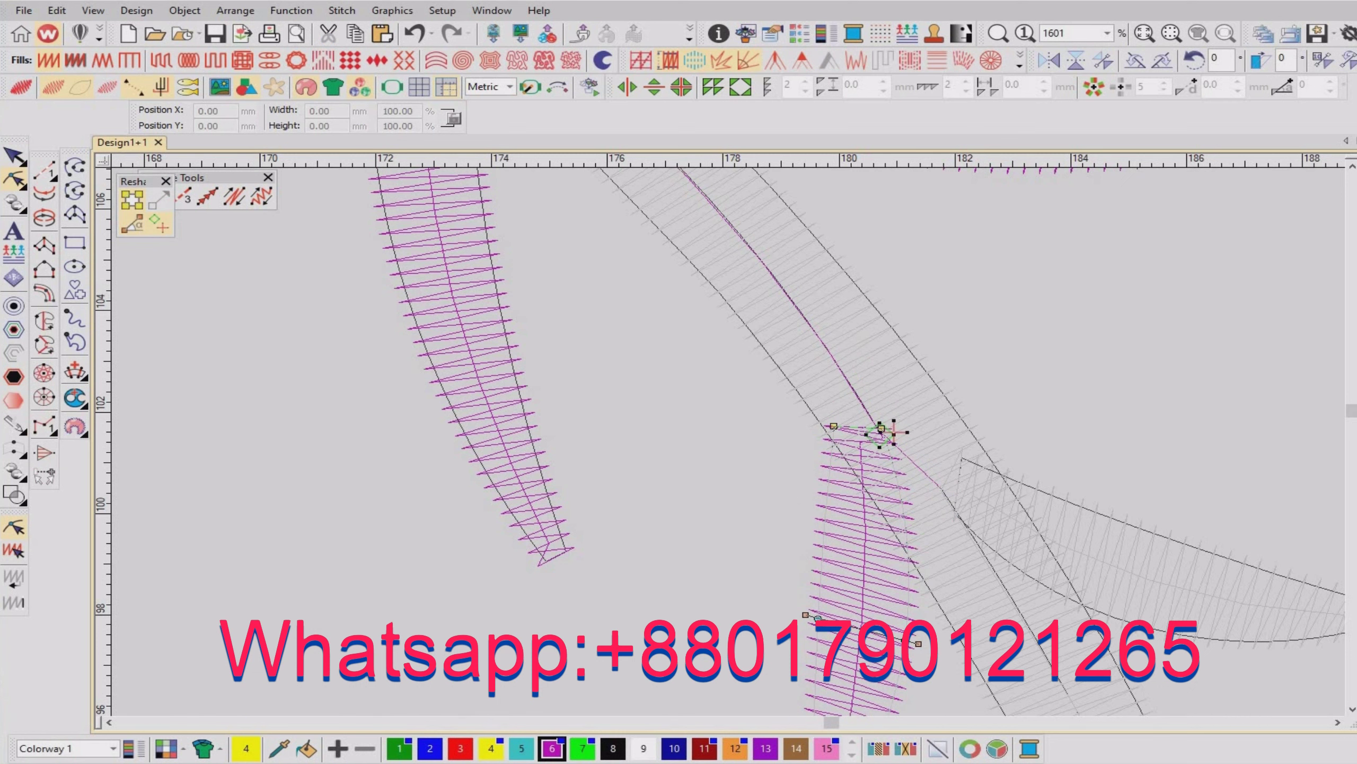
key("Escape")
Move the lower right side vein's lower base corner to the connecting run's end and bring its exit point close to that corner.
left_click(1149, 561)
key("shift+z")
key("Delete")
key("ctrl+v")
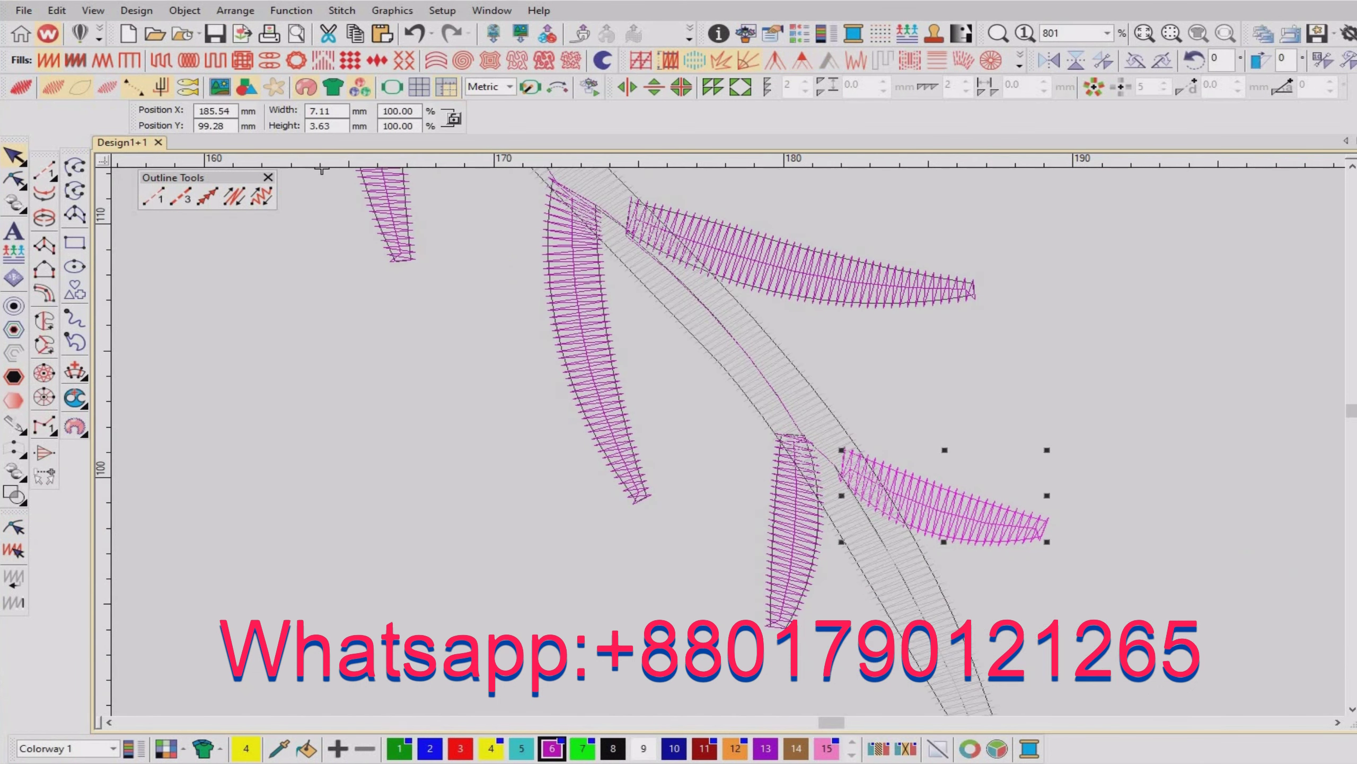
key("h")
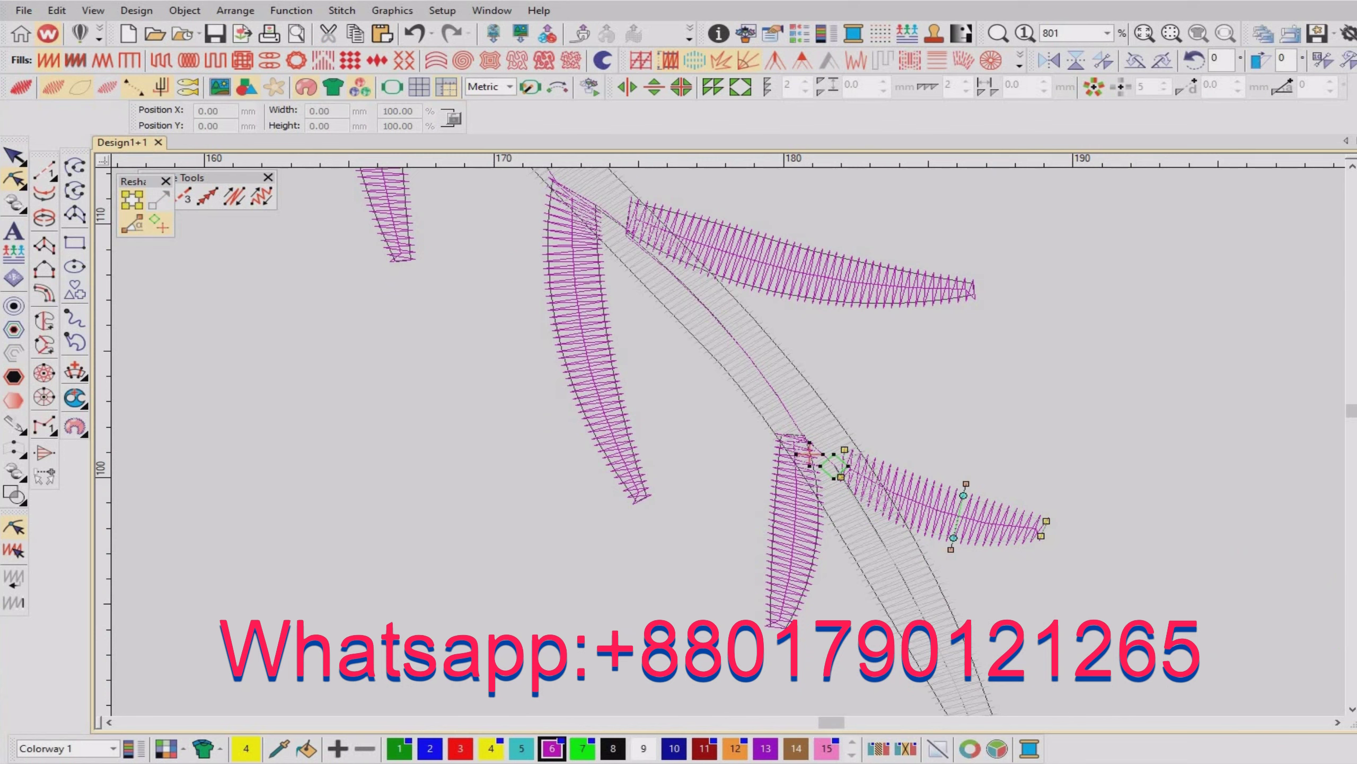
key("shift+z")
key("z")
key("z")
key("z")
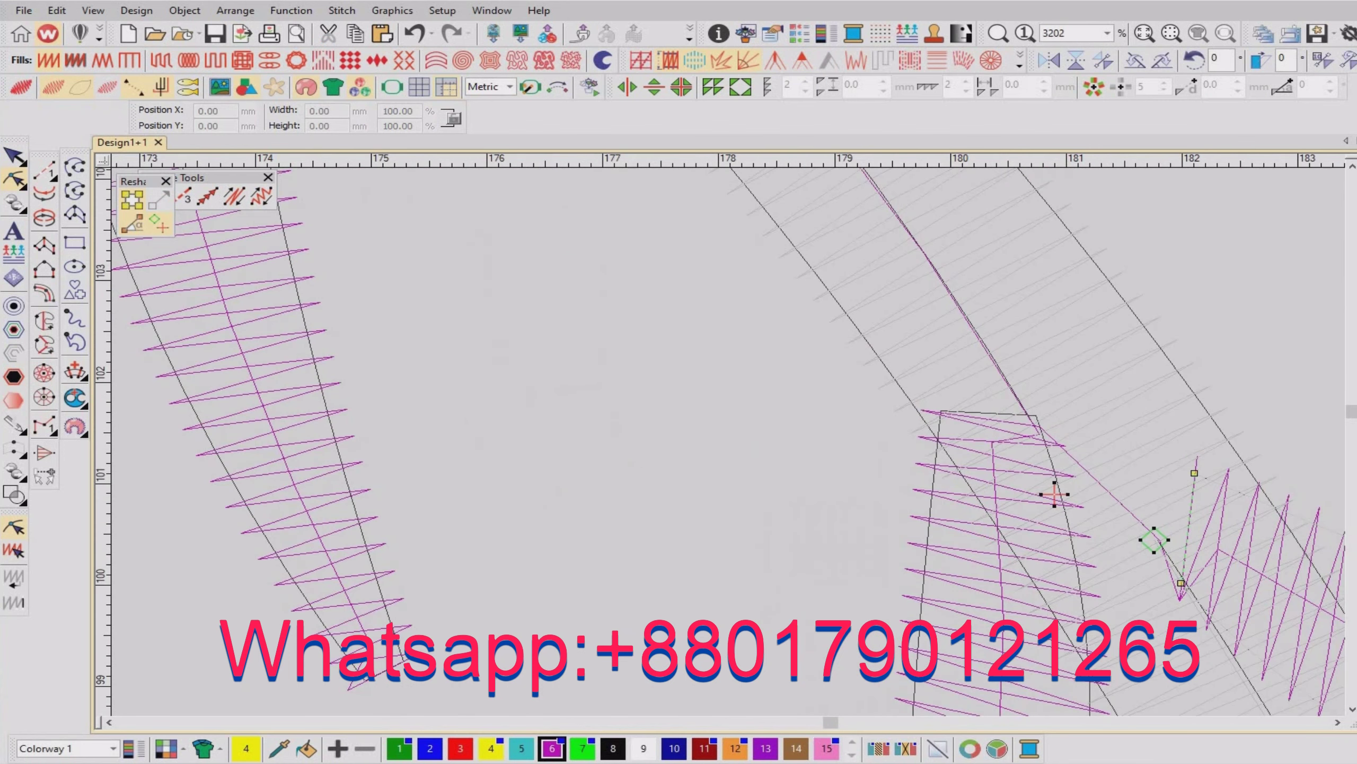
left_click_drag(1180, 583, 1156, 544)
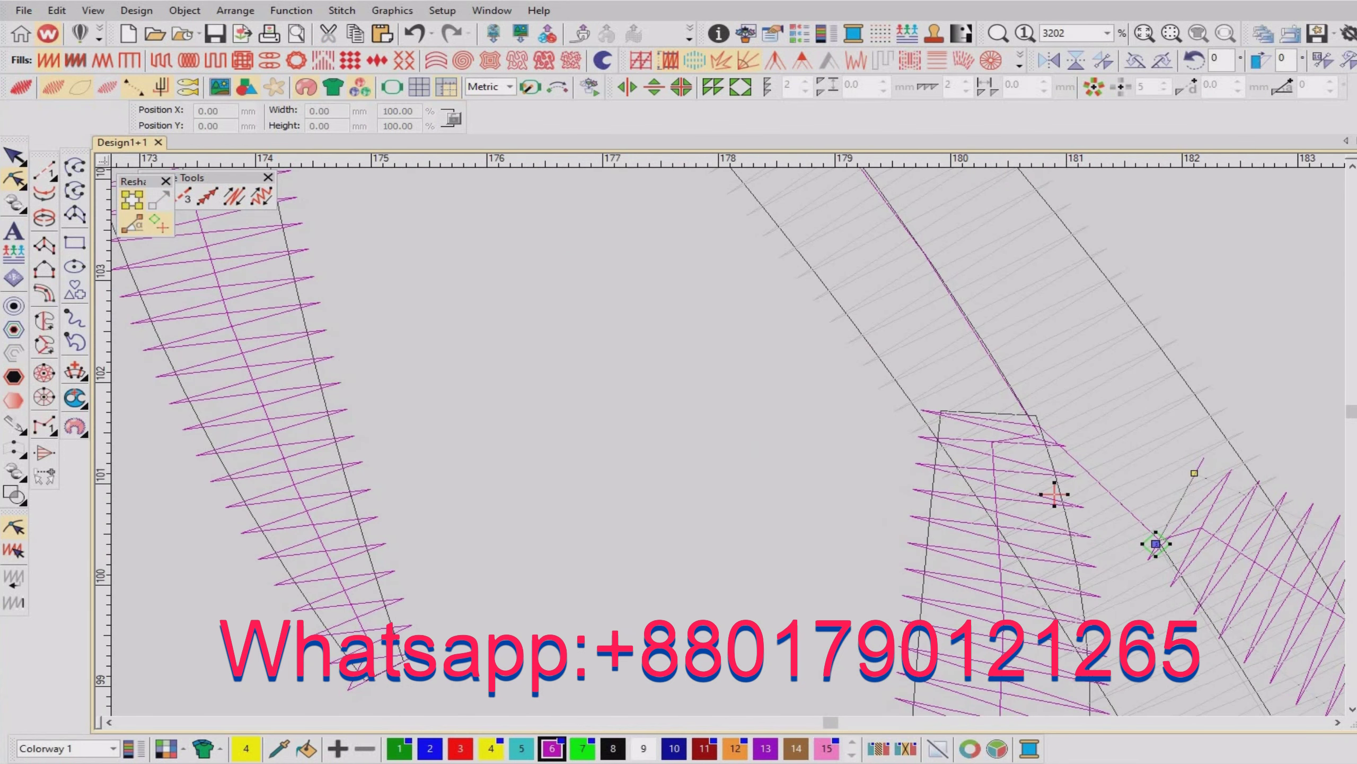
left_click_drag(1055, 494, 1153, 520)
key("shift+z")
key("shift+z")
key("Escape")
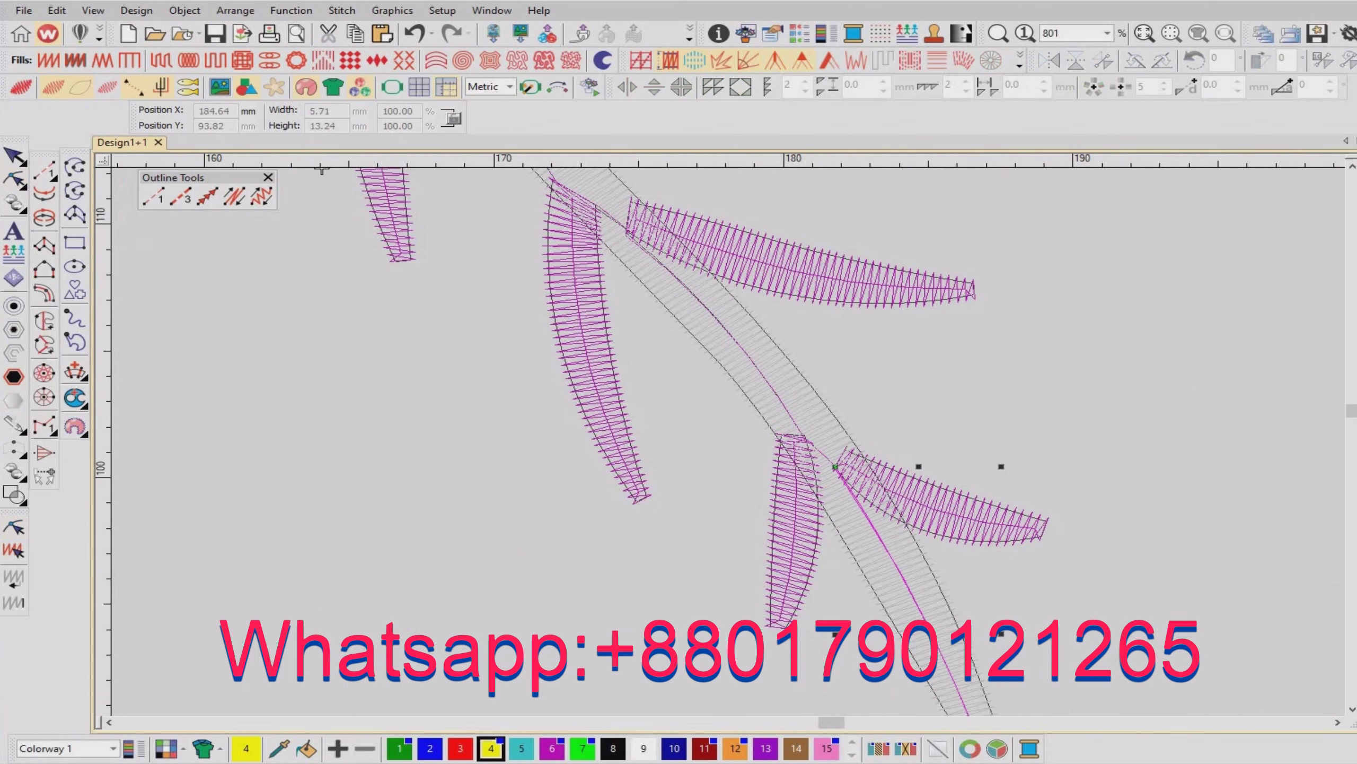
Reshape the central vein's upper end by moving the start point inside it onto the middle of the end edge.
key("shift+z")
key("ctrl+a")
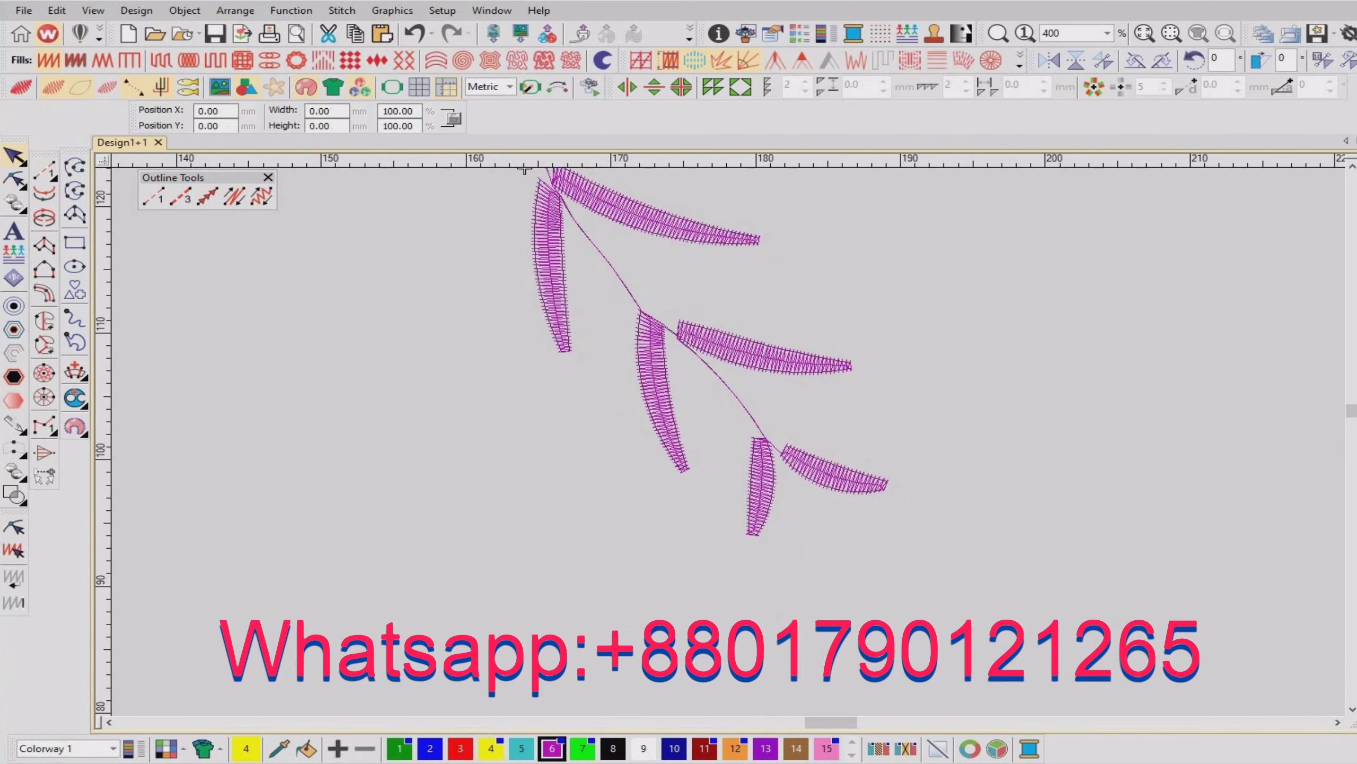
key("h")
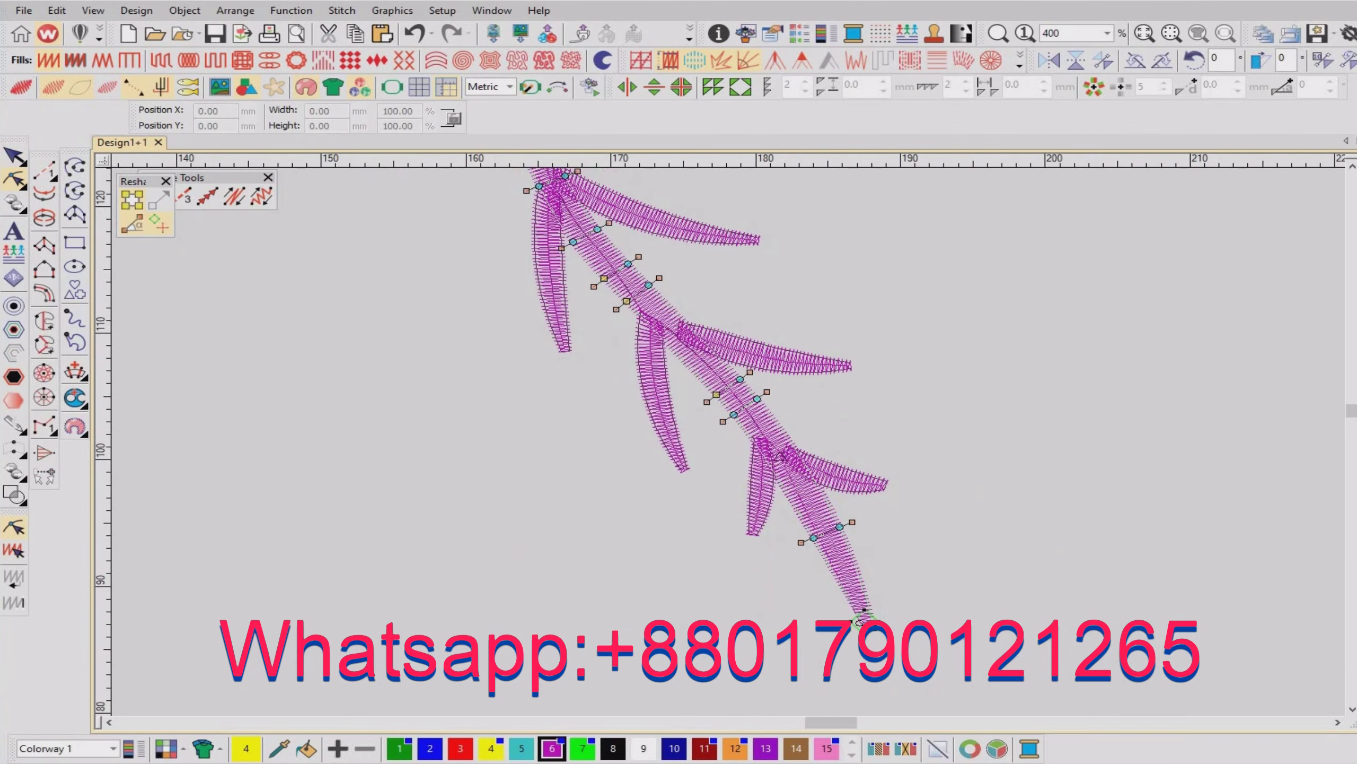
key("z")
key("z")
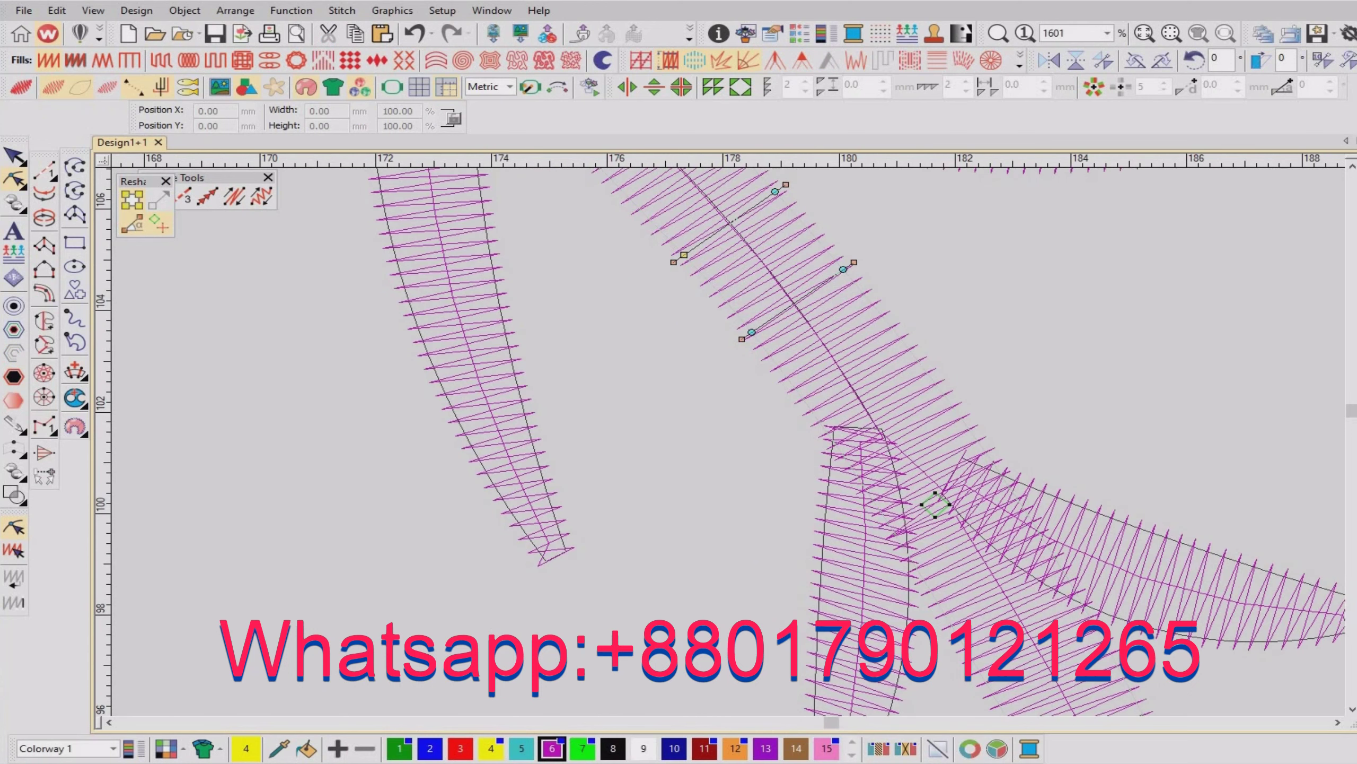
key("shift+z")
key("shift+z")
key("shift+z")
key("b")
left_click_drag(512, 218, 812, 318)
key("z")
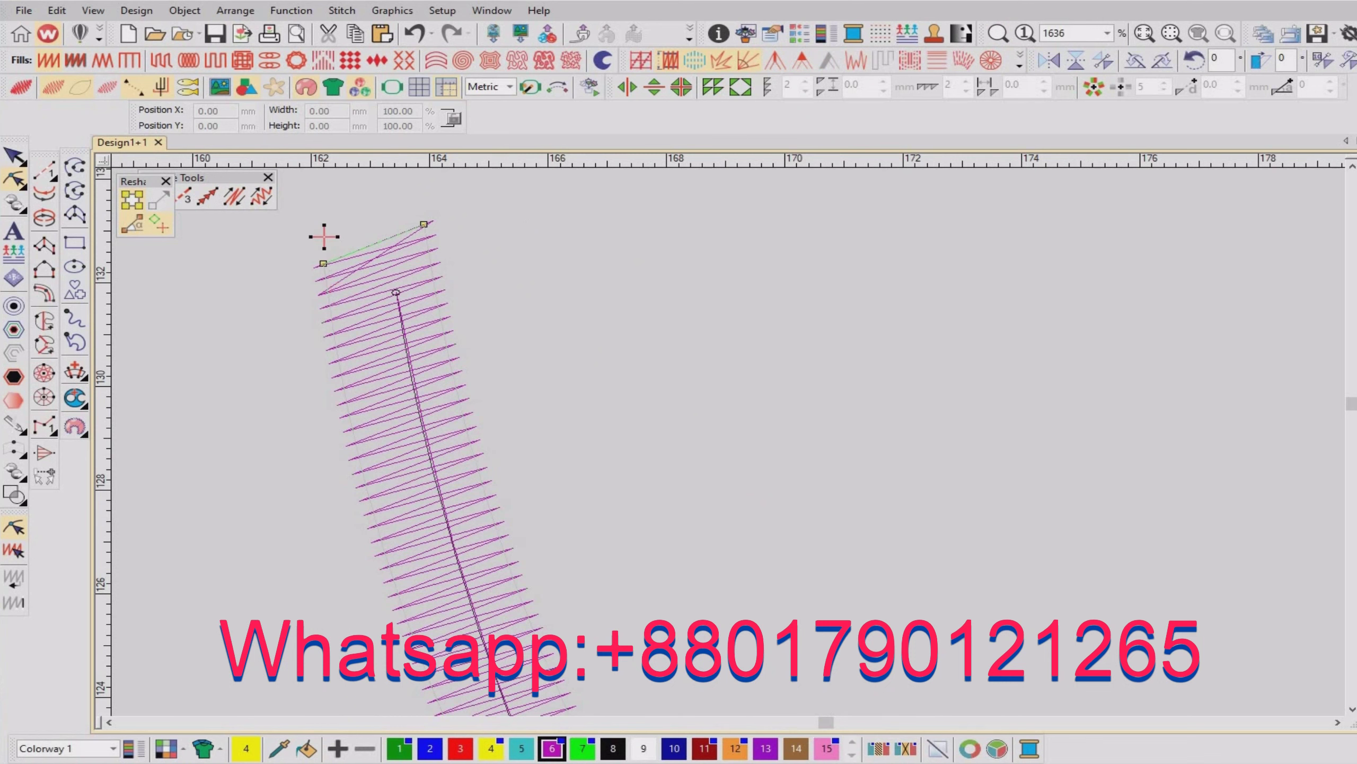
left_click(395, 293)
left_click_drag(396, 292, 382, 240)
key("shift+z")
key("shift+z")
key("shift+z")
key("Escape")
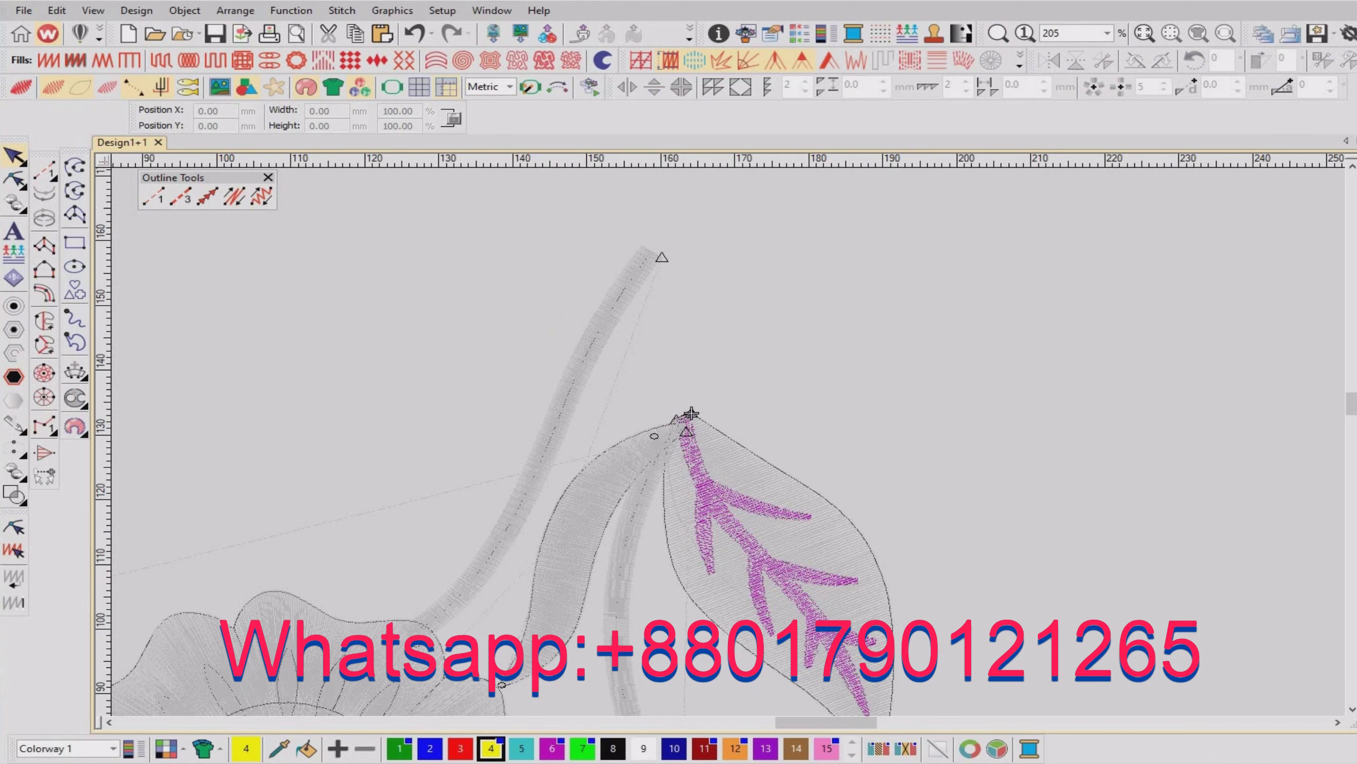
Preview the whole floral motif in realistic stitch rendering and examine the orange leaf with its veins.
left_click(691, 412)
key("Delete")
key("ctrl+v")
key("Escape")
key("End")
key("t")
key("shift+z")
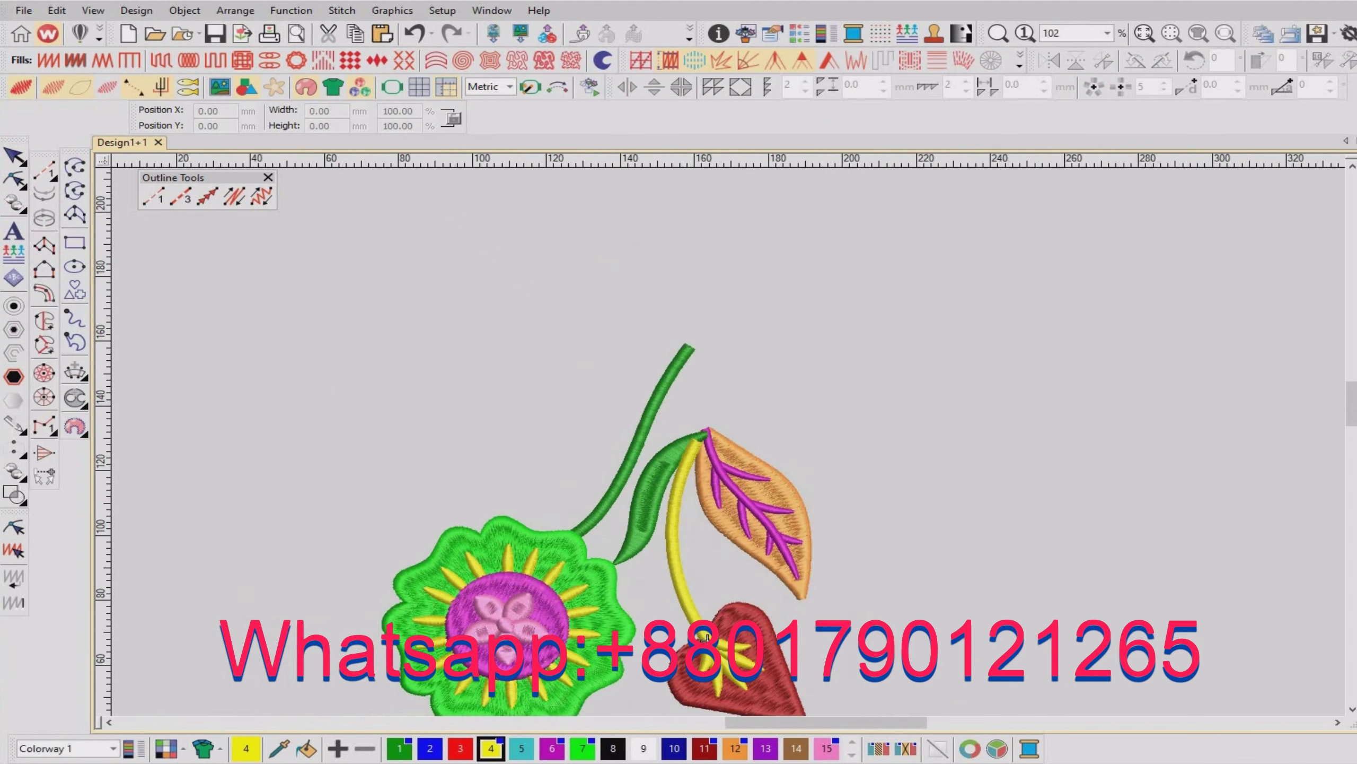
key("b")
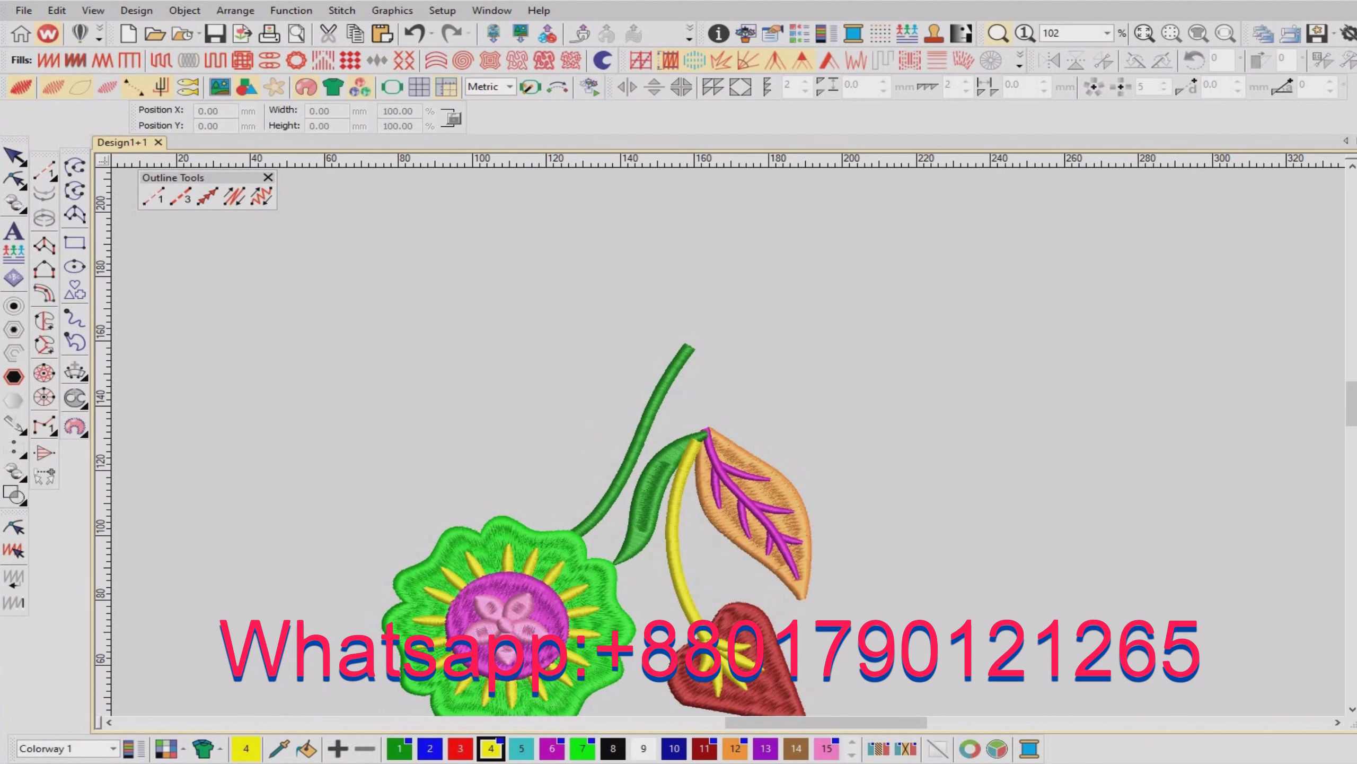
left_click_drag(702, 429, 934, 683)
scroll(489, 619, "down", 4)
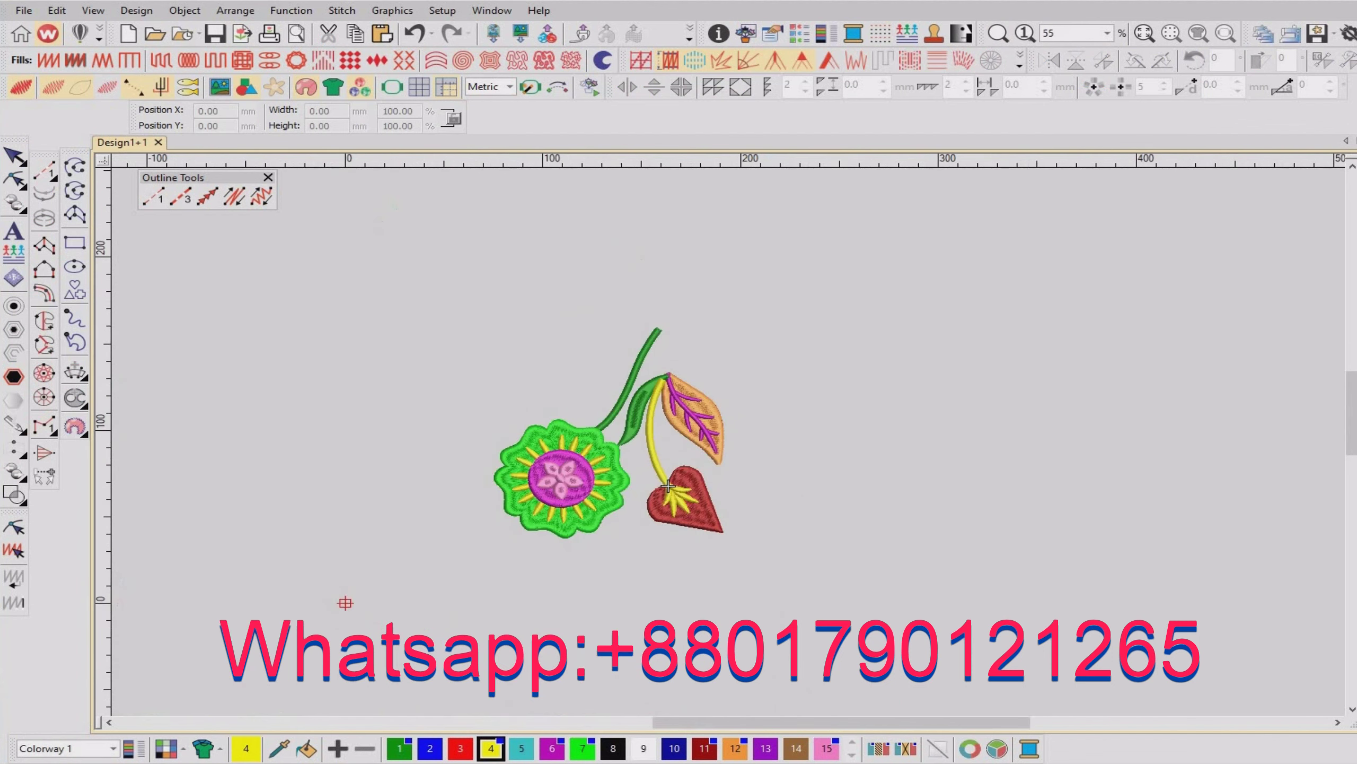